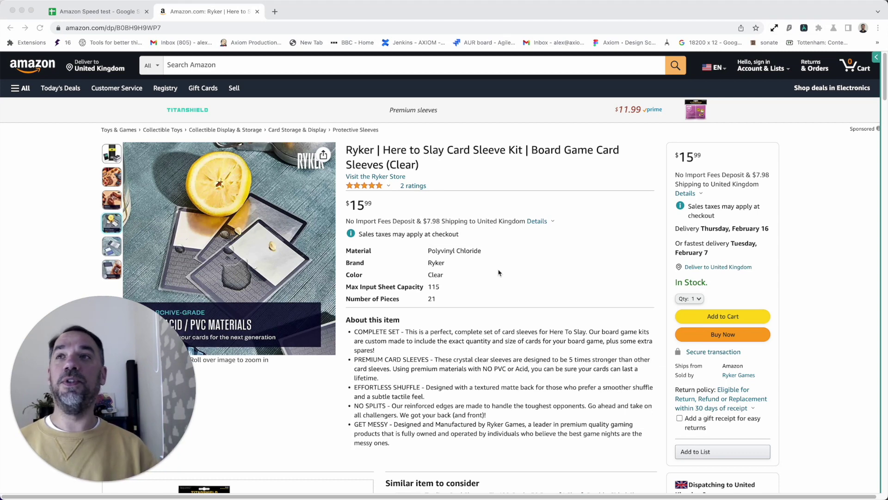
- Browse the data and data to copy sheets, then return to the Links sheet of product URLs
{"action": "left_click", "coordinate": [96, 18]}
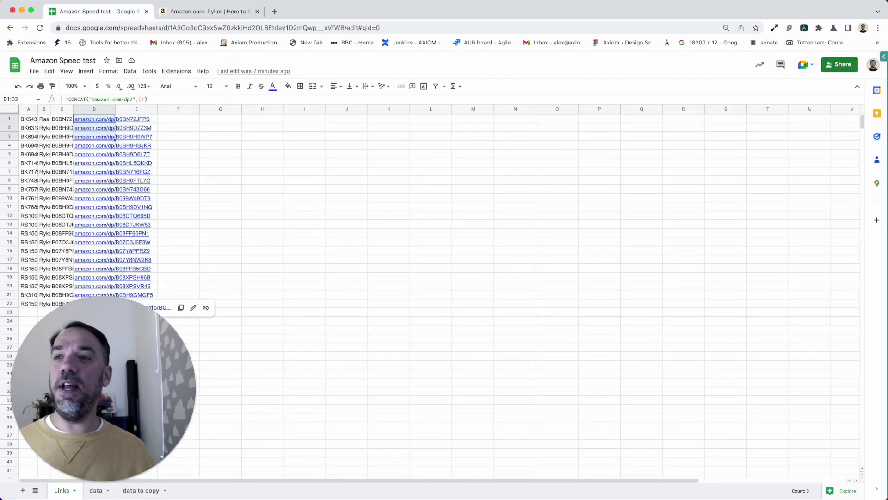
{"action": "left_click", "coordinate": [94, 492]}
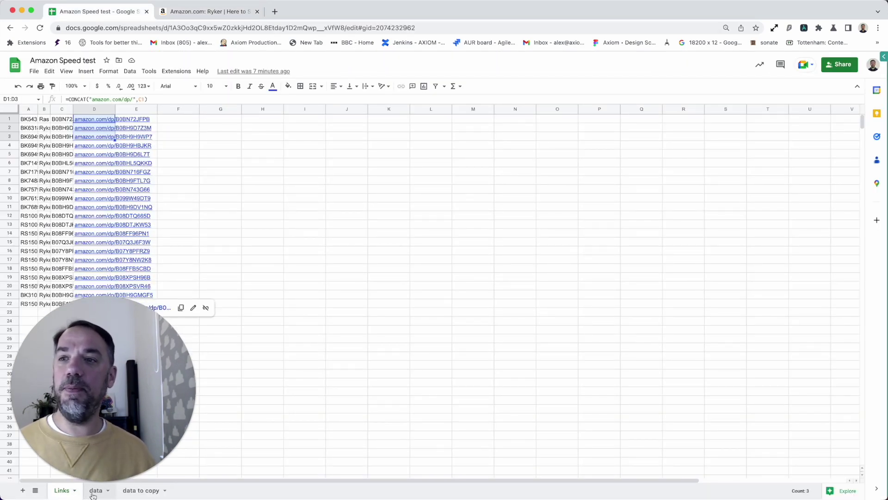
{"action": "left_click", "coordinate": [137, 493]}
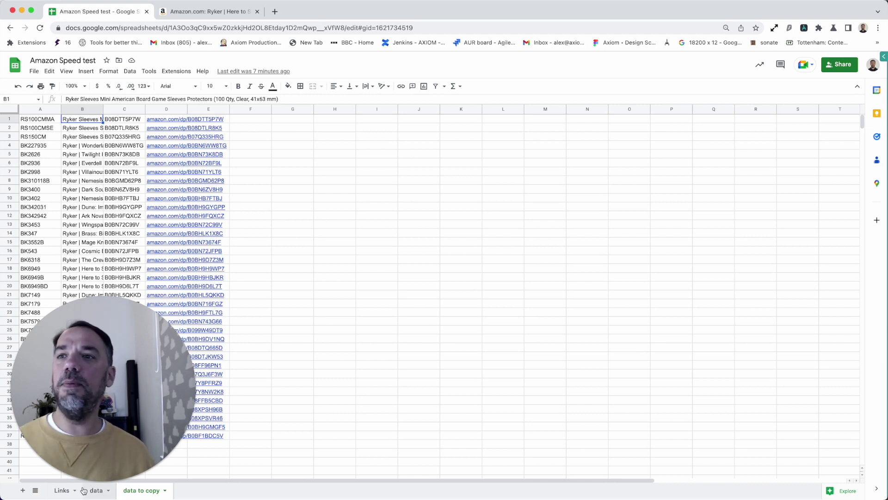
{"action": "left_click", "coordinate": [62, 491]}
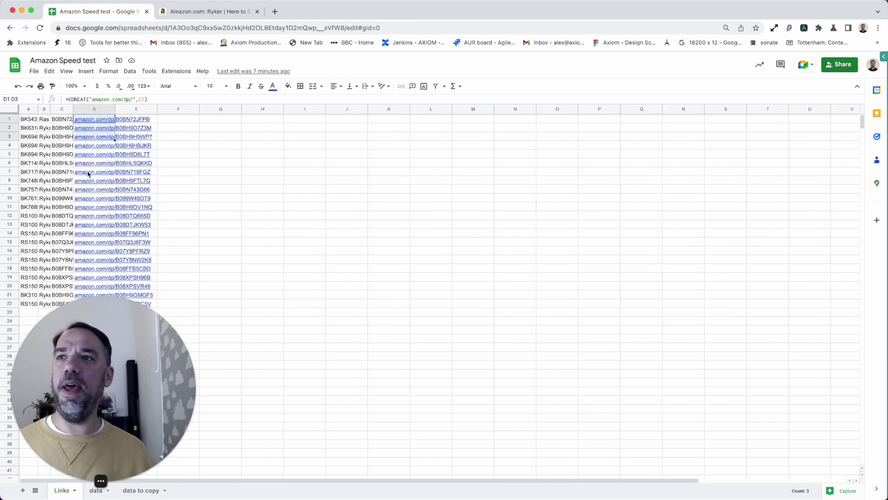
{"action": "mouse_move", "coordinate": [88, 173]}
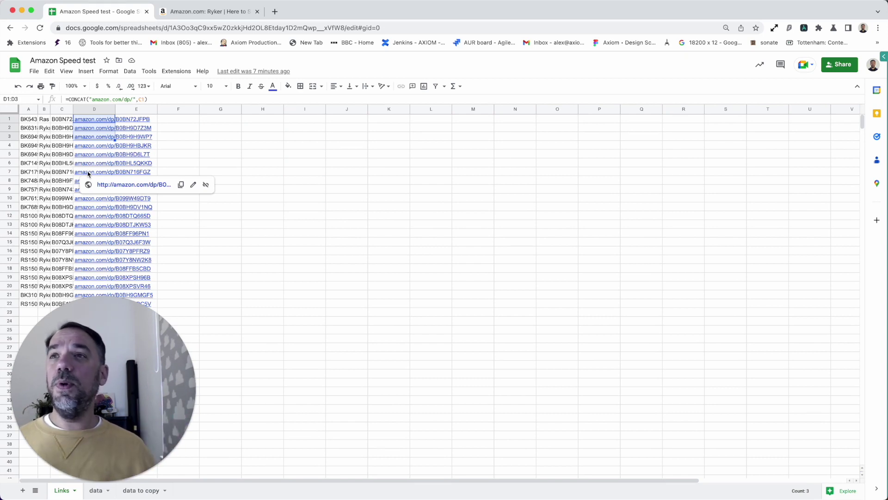
{"action": "mouse_move", "coordinate": [90, 117]}
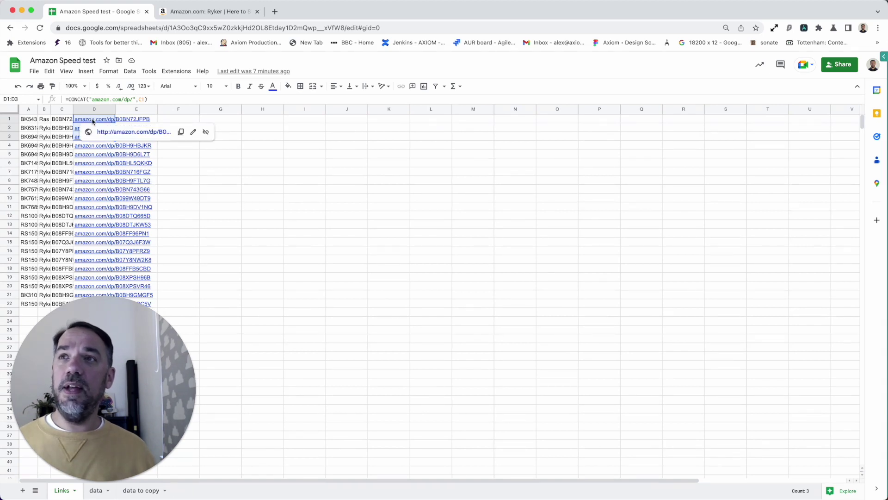
{"action": "mouse_move", "coordinate": [92, 224]}
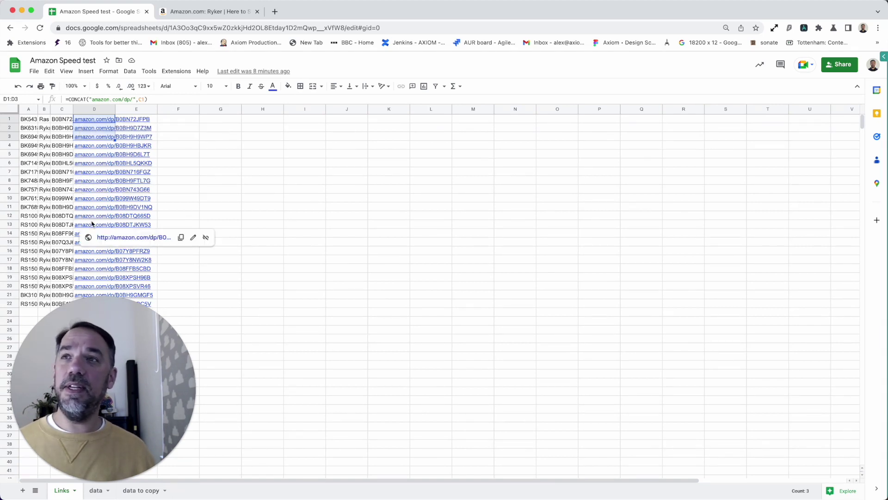
{"action": "mouse_move", "coordinate": [93, 144]}
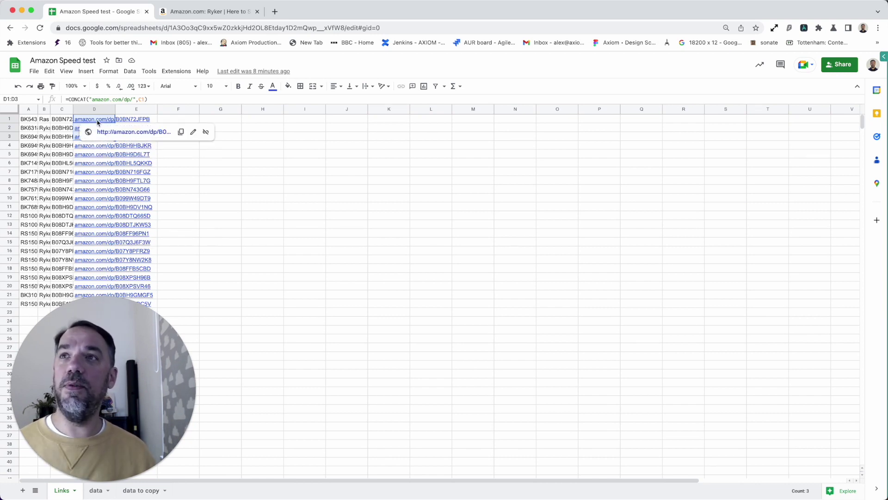
{"action": "mouse_move", "coordinate": [98, 159]}
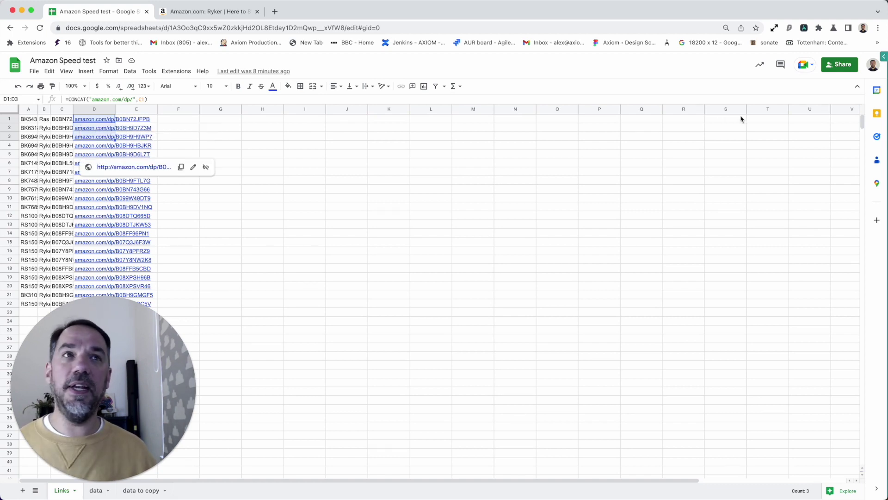
- From the Amazon product page, open the Amazon Product Scraper bot and expand its first step
{"action": "left_click", "coordinate": [178, 13]}
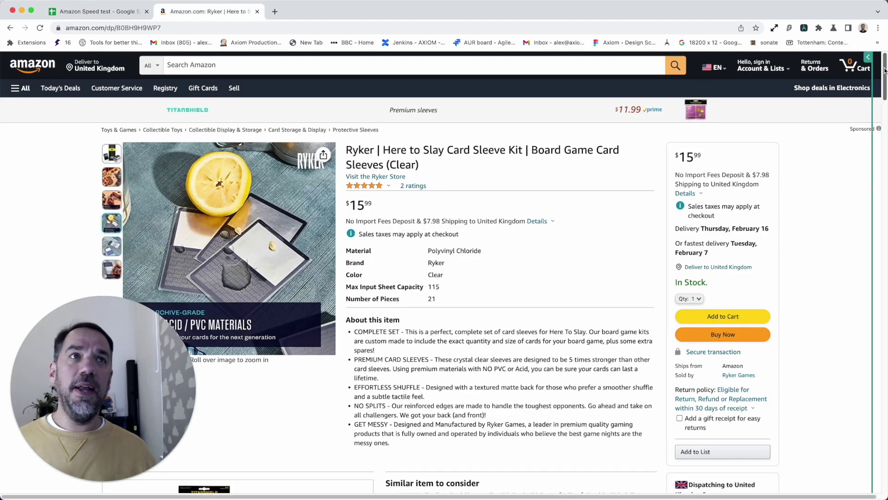
{"action": "left_click", "coordinate": [859, 57]}
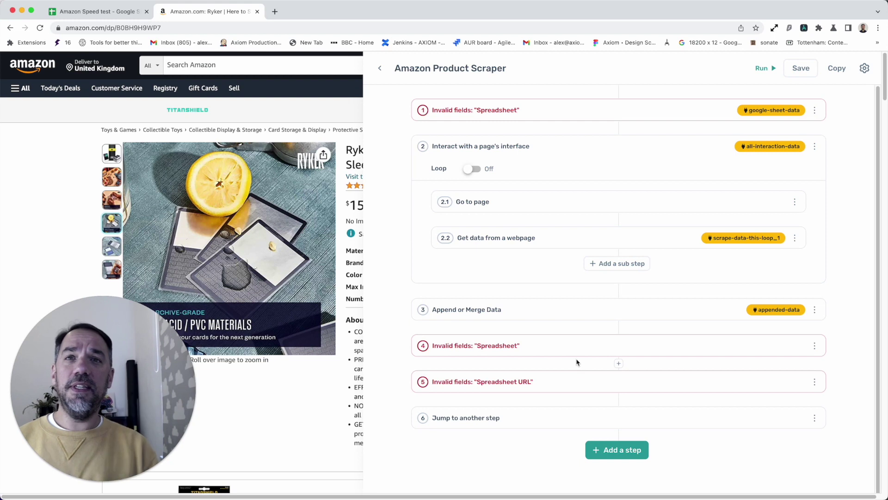
{"action": "scroll", "coordinate": [606, 300], "scroll_direction": "down", "scroll_amount": 1}
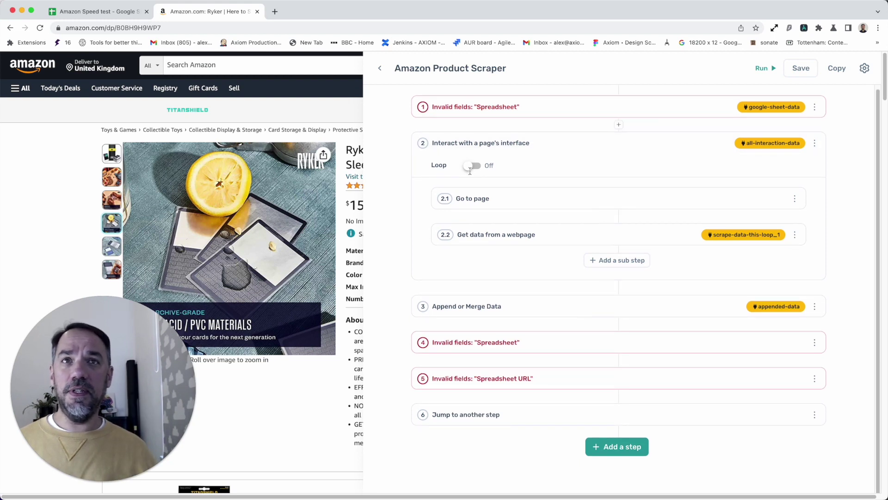
{"action": "scroll", "coordinate": [535, 370], "scroll_direction": "up", "scroll_amount": 1}
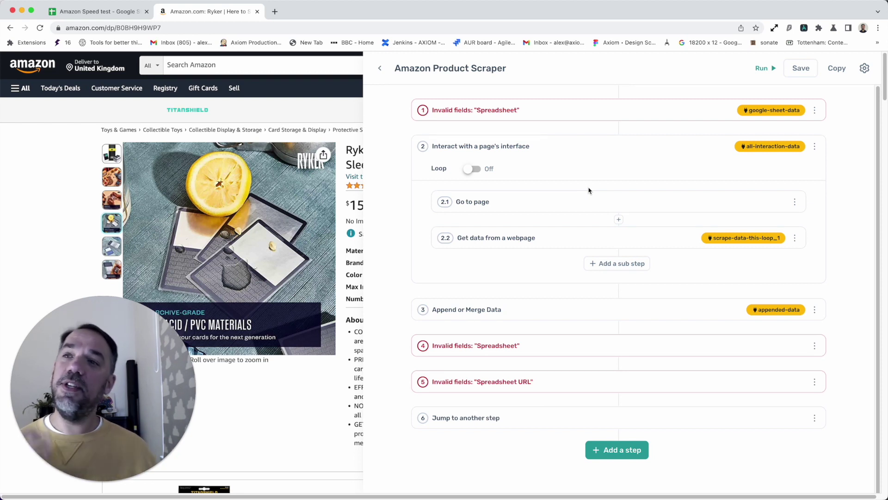
{"action": "left_click", "coordinate": [601, 106]}
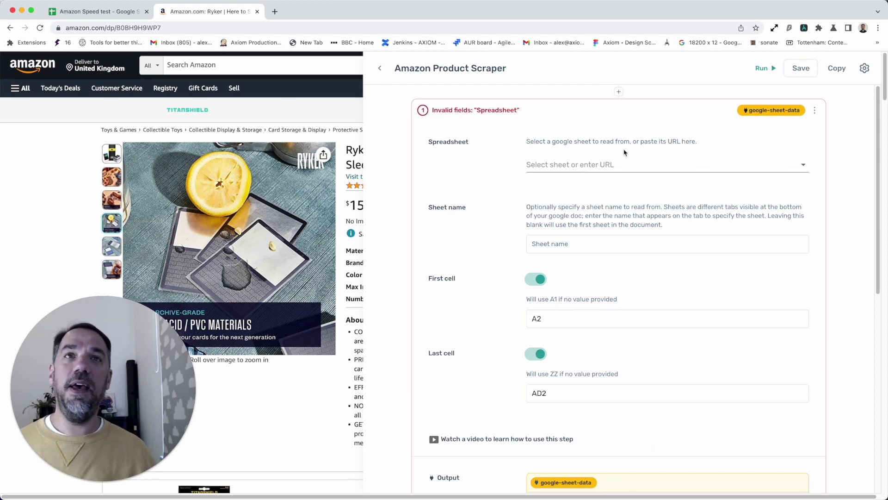
- Point step 1 at the Links sheet of the Amazon Speed test spreadsheet
{"action": "left_click", "coordinate": [620, 160]}
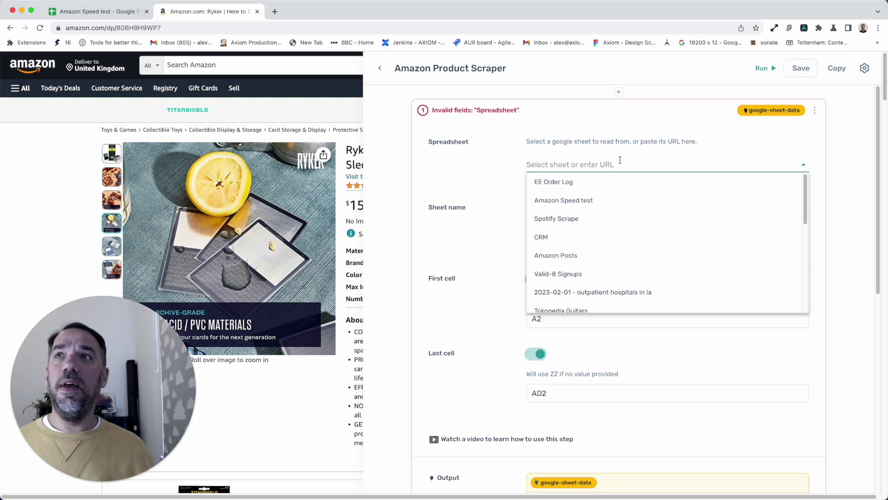
{"action": "left_click", "coordinate": [608, 199]}
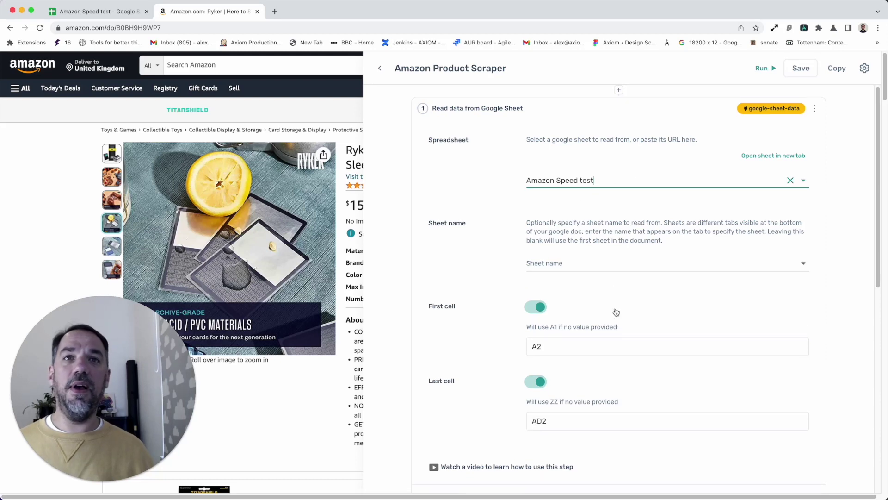
{"action": "scroll", "coordinate": [616, 311], "scroll_direction": "down", "scroll_amount": 2}
{"action": "scroll", "coordinate": [616, 312], "scroll_direction": "up", "scroll_amount": 2}
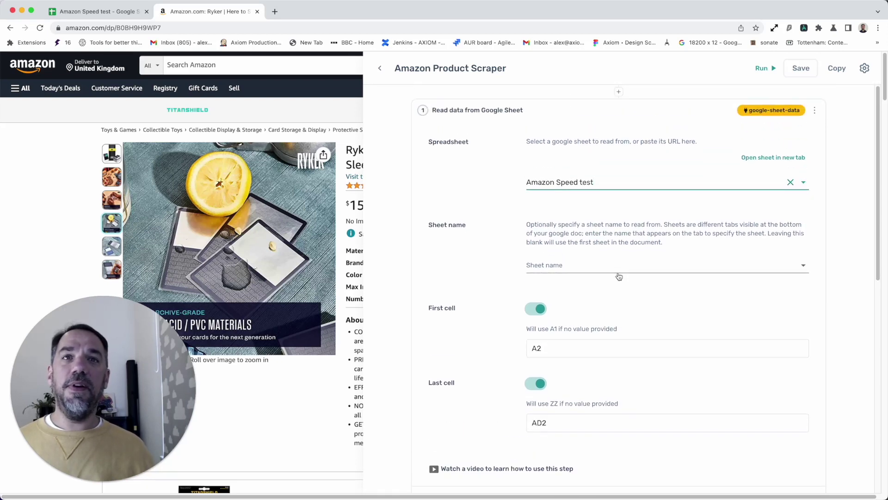
{"action": "left_click", "coordinate": [619, 269]}
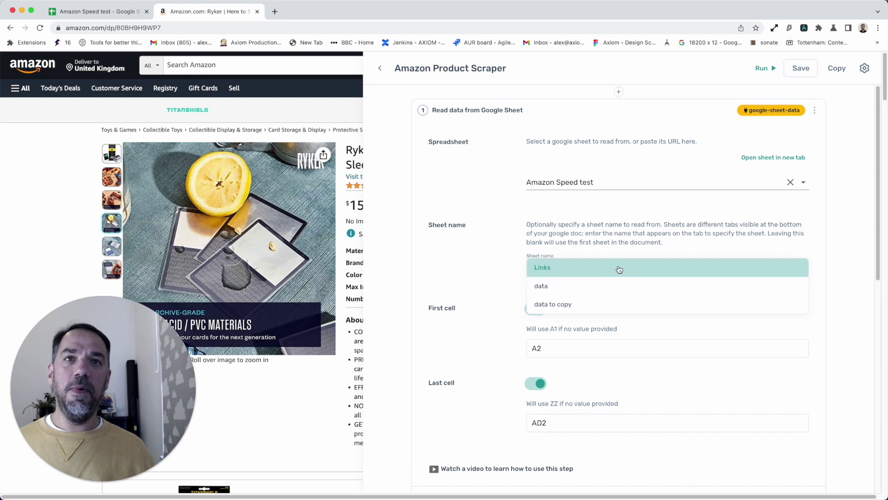
{"action": "left_click", "coordinate": [620, 270]}
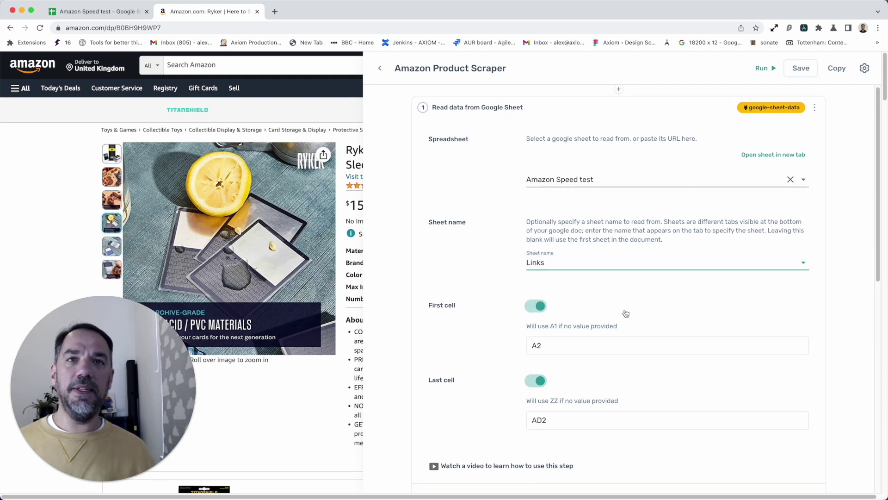
- Set step 1's first cell to A2 and last cell to AD2
{"action": "scroll", "coordinate": [625, 313], "scroll_direction": "down", "scroll_amount": 3}
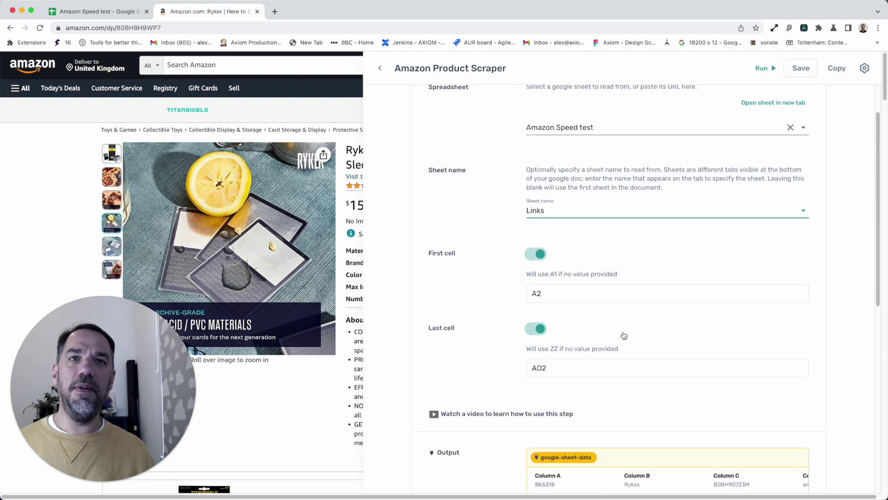
{"action": "scroll", "coordinate": [624, 335], "scroll_direction": "down", "scroll_amount": 1}
{"action": "scroll", "coordinate": [624, 335], "scroll_direction": "down", "scroll_amount": 3}
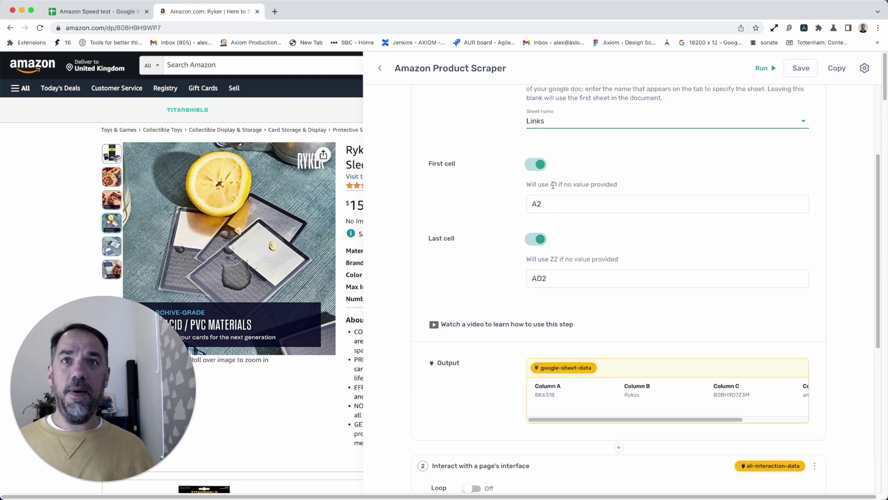
{"action": "double_click", "coordinate": [545, 204]}
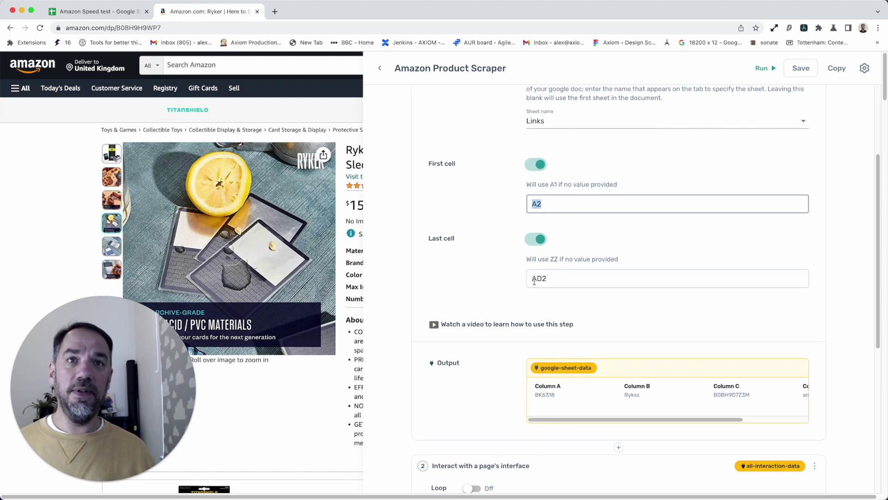
{"action": "left_click_drag", "start_coordinate": [649, 423], "coordinate": [745, 422]}
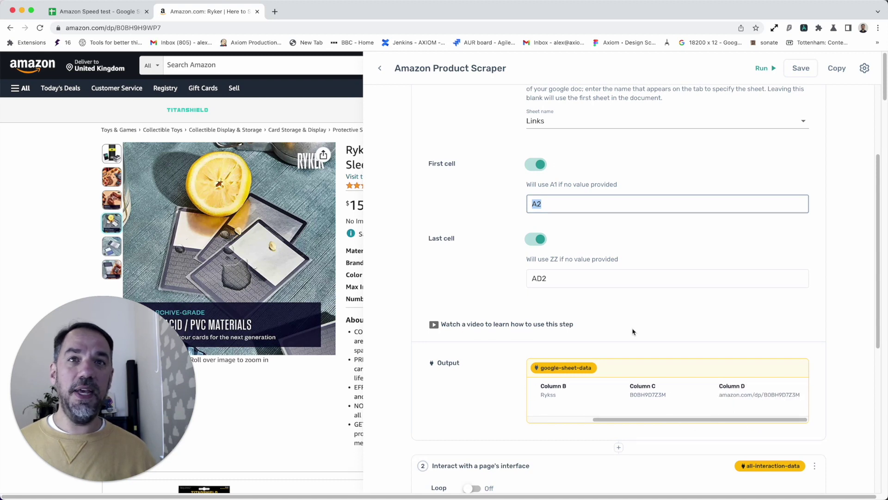
{"action": "left_click", "coordinate": [548, 280]}
{"action": "key", "text": "Left"}
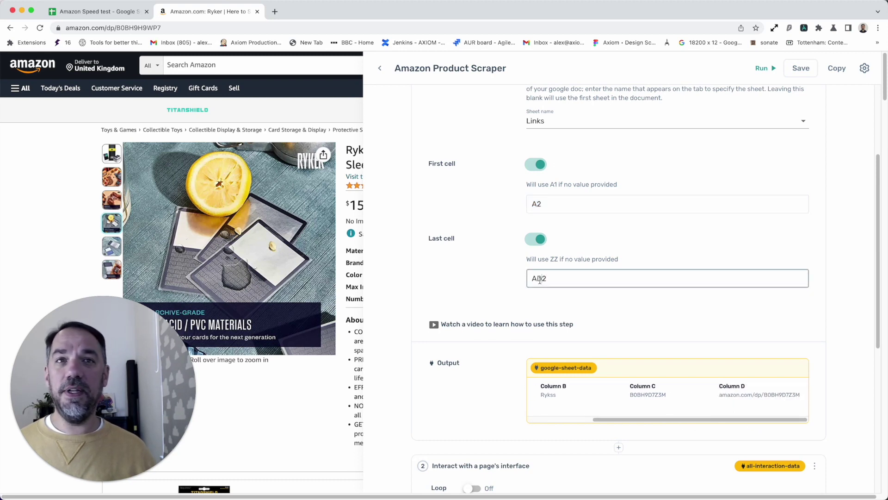
{"action": "key", "text": "shift+Left"}
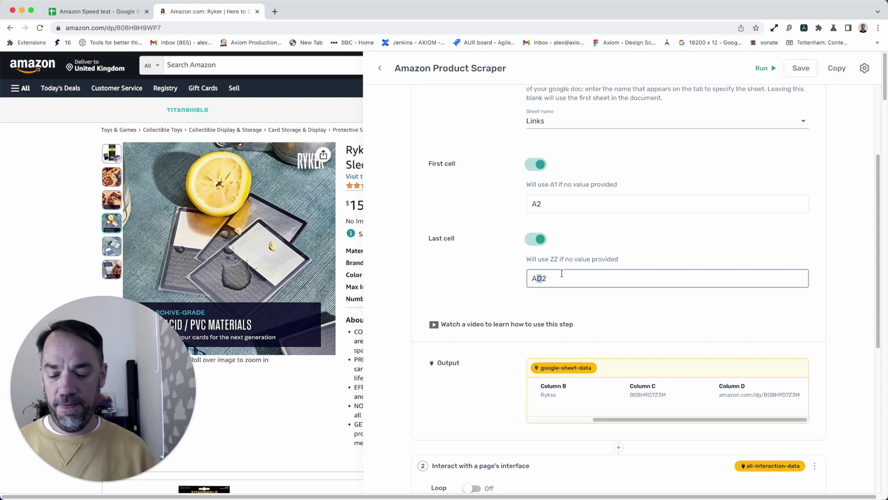
{"action": "type", "text": "F"}
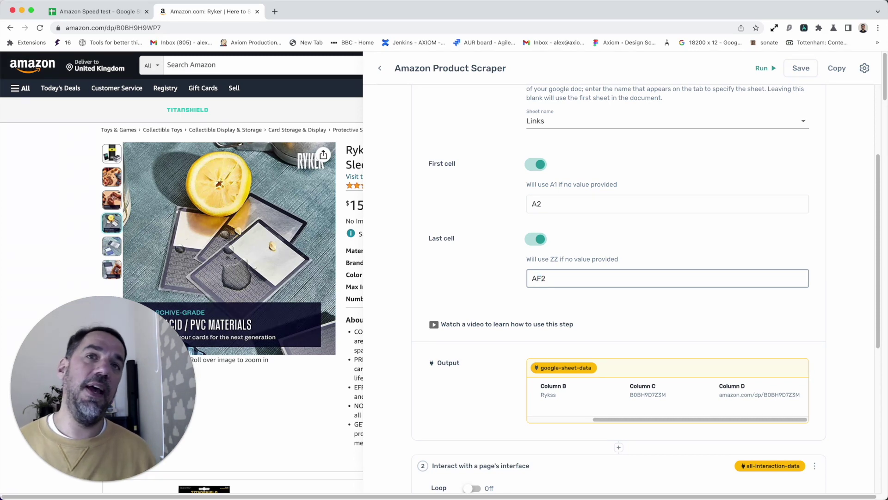
{"action": "key", "text": "BackSpace"}
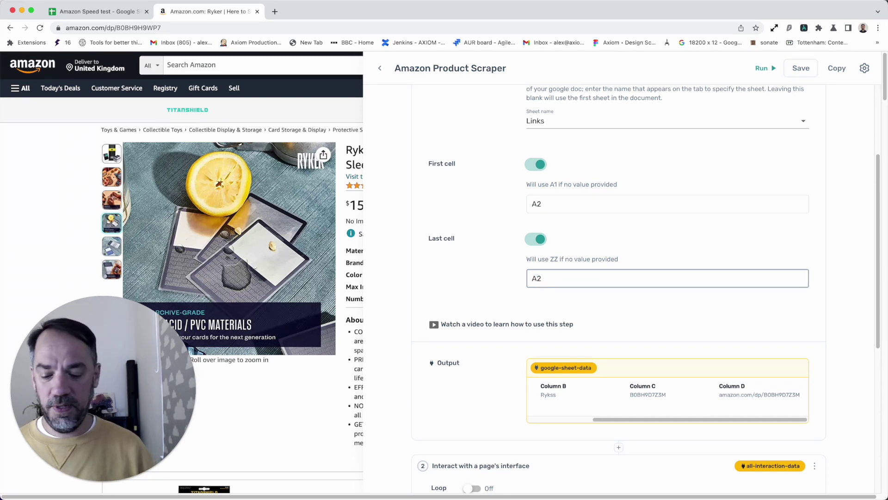
{"action": "type", "text": "D"}
{"action": "scroll", "coordinate": [614, 395], "scroll_direction": "down", "scroll_amount": 1}
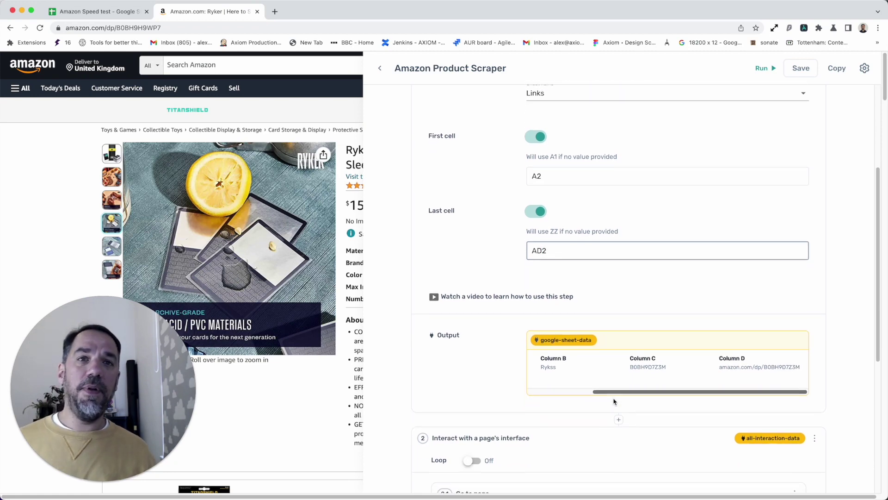
{"action": "scroll", "coordinate": [615, 393], "scroll_direction": "up", "scroll_amount": 5}
- Set step 4's output to the Amazon Speed test spreadsheet's data sheet
{"action": "left_click", "coordinate": [608, 110]}
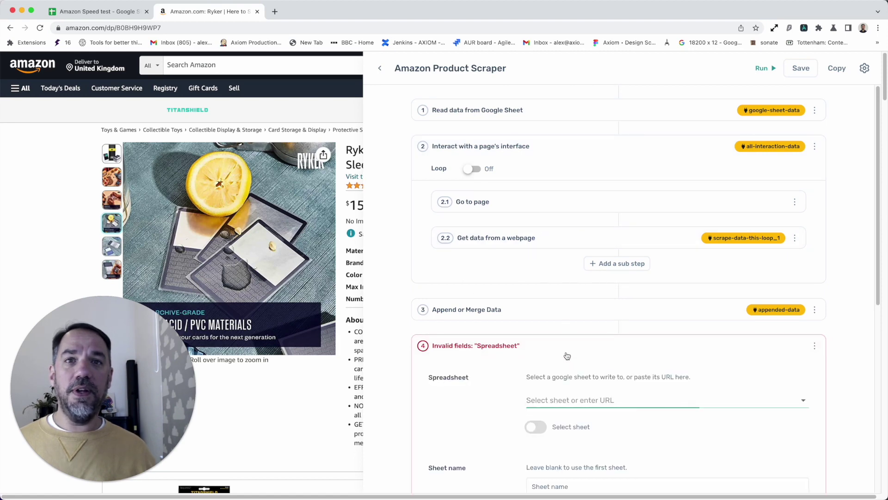
{"action": "scroll", "coordinate": [567, 355], "scroll_direction": "down", "scroll_amount": 3}
{"action": "left_click", "coordinate": [612, 277]}
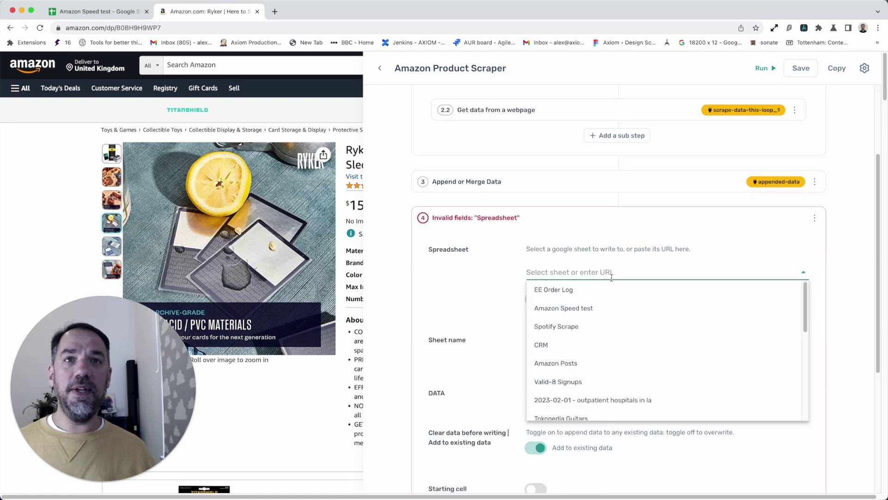
{"action": "left_click", "coordinate": [609, 307]}
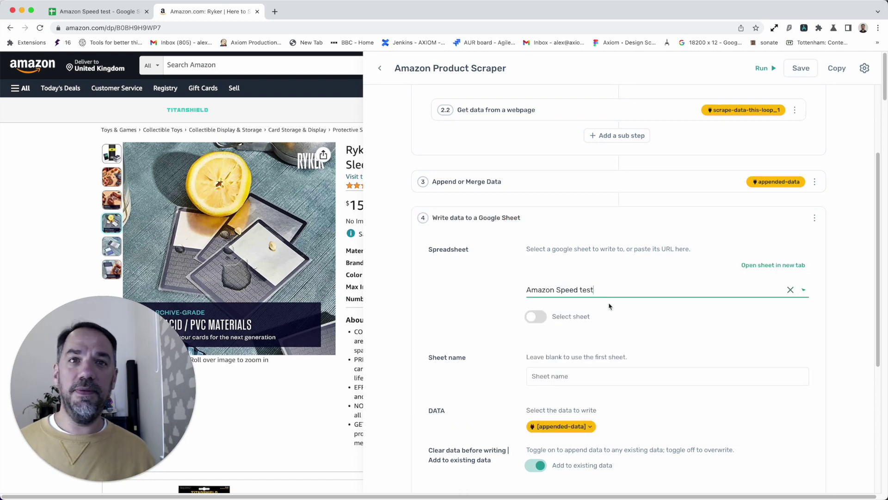
{"action": "left_click", "coordinate": [607, 390]}
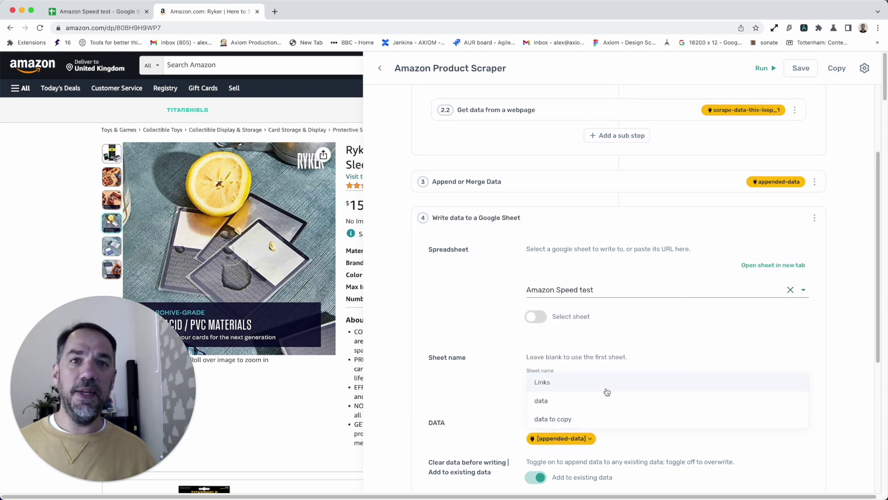
{"action": "left_click", "coordinate": [606, 400]}
{"action": "scroll", "coordinate": [621, 338], "scroll_direction": "down", "scroll_amount": 4}
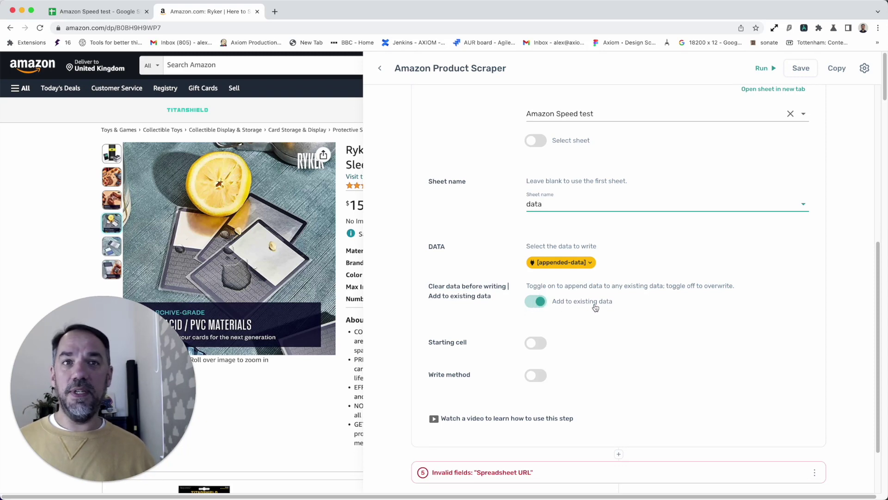
{"action": "scroll", "coordinate": [589, 289], "scroll_direction": "up", "scroll_amount": 6}
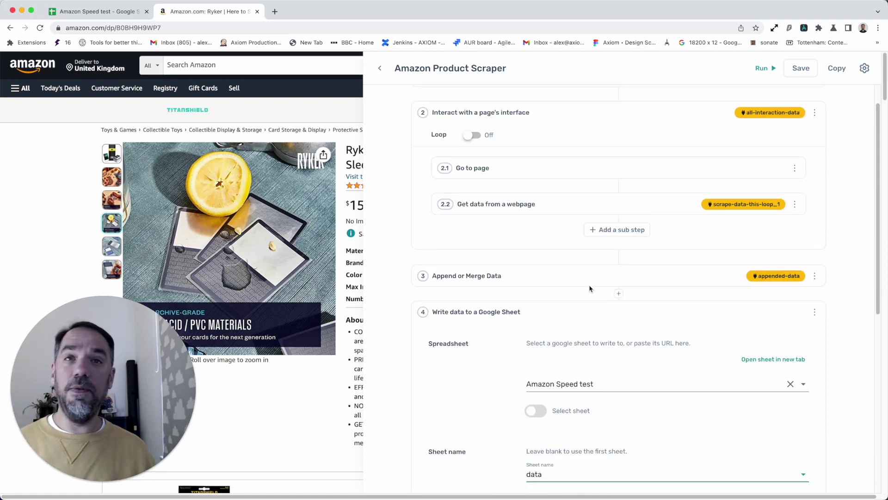
{"action": "left_click", "coordinate": [561, 302]}
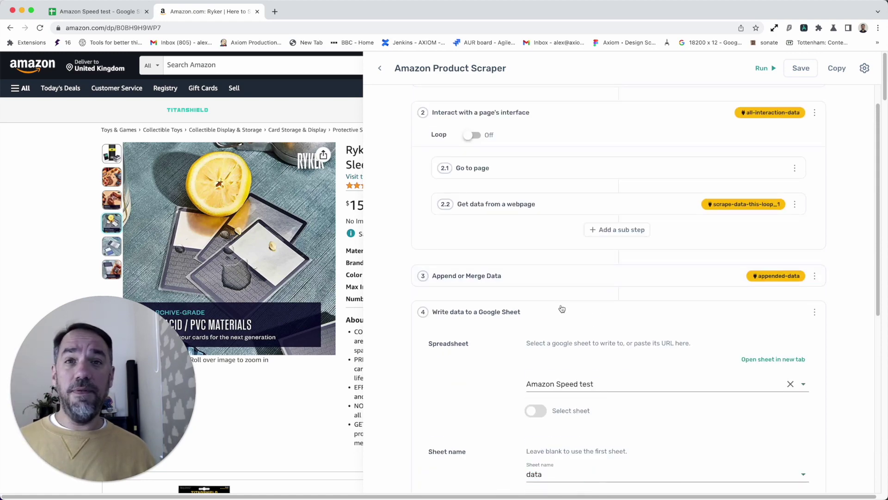
- Choose the Amazon Speed test spreadsheet and its Links sheet as step 5's delete-rows target
{"action": "left_click", "coordinate": [562, 309]}
{"action": "left_click", "coordinate": [575, 383]}
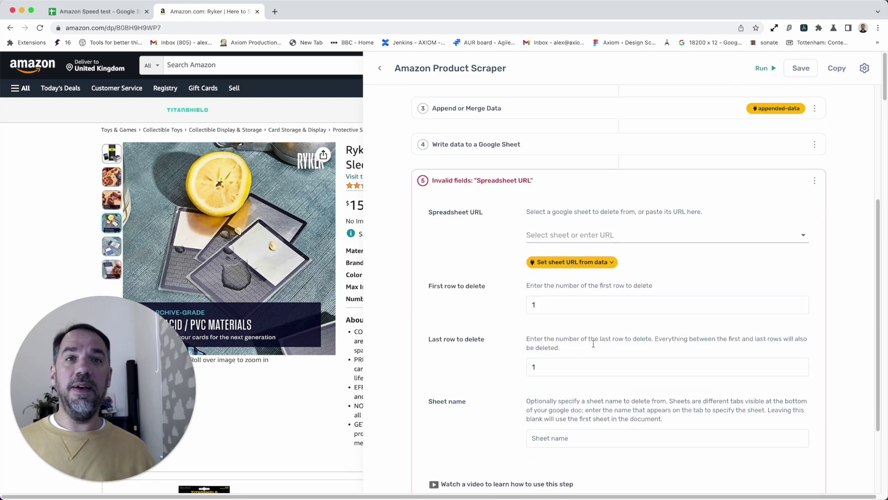
{"action": "left_click", "coordinate": [647, 240]}
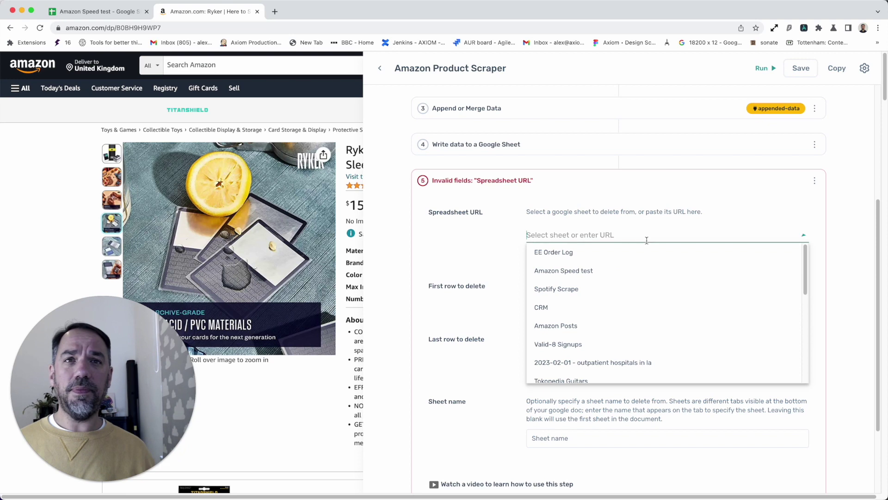
{"action": "left_click", "coordinate": [627, 269]}
{"action": "scroll", "coordinate": [600, 363], "scroll_direction": "down", "scroll_amount": 3}
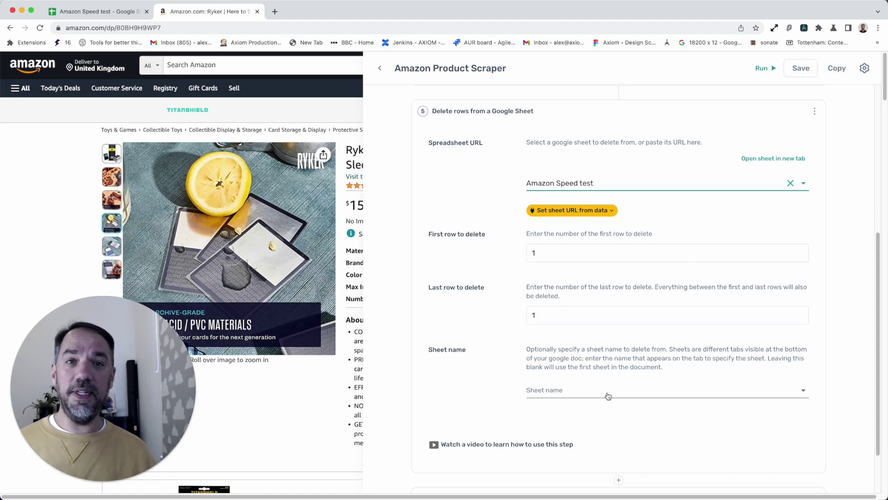
{"action": "scroll", "coordinate": [607, 370], "scroll_direction": "up", "scroll_amount": 10}
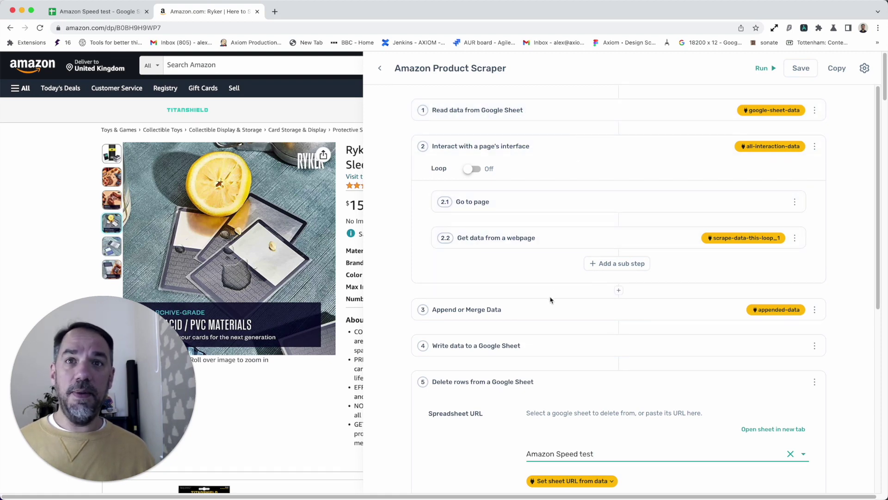
{"action": "scroll", "coordinate": [550, 300], "scroll_direction": "down", "scroll_amount": 3}
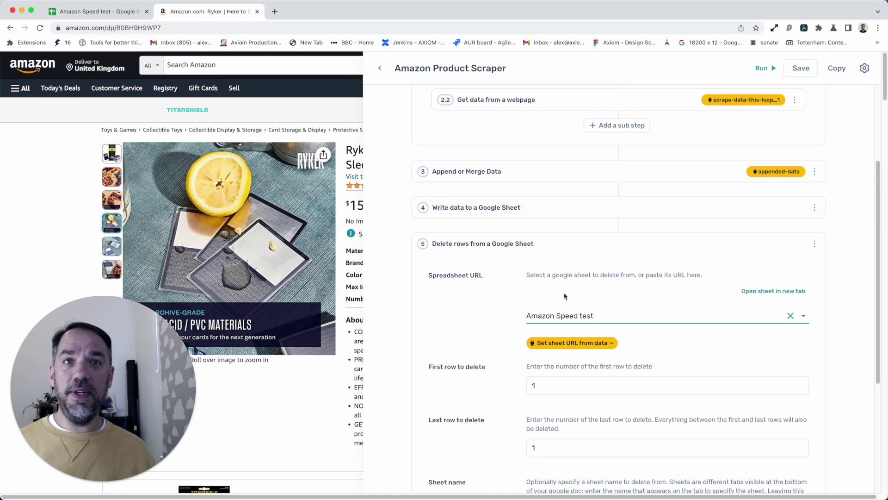
{"action": "scroll", "coordinate": [564, 294], "scroll_direction": "down", "scroll_amount": 3}
{"action": "scroll", "coordinate": [598, 283], "scroll_direction": "down", "scroll_amount": 1}
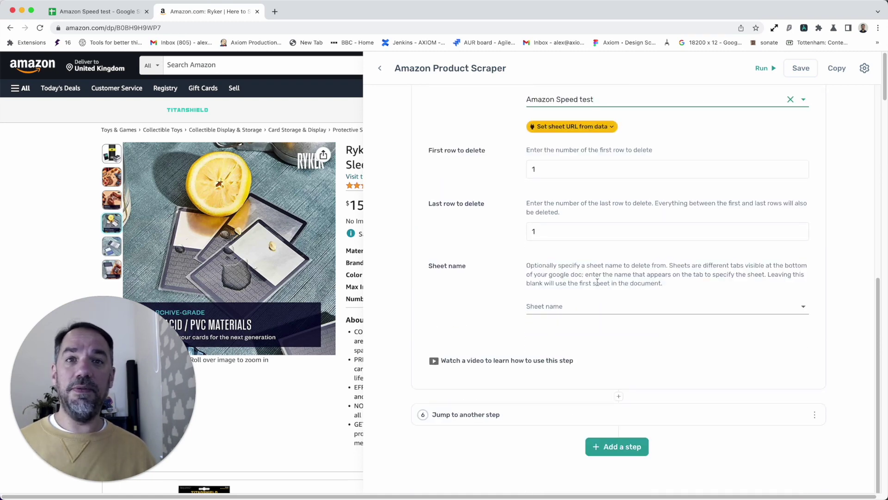
{"action": "left_click", "coordinate": [591, 311]}
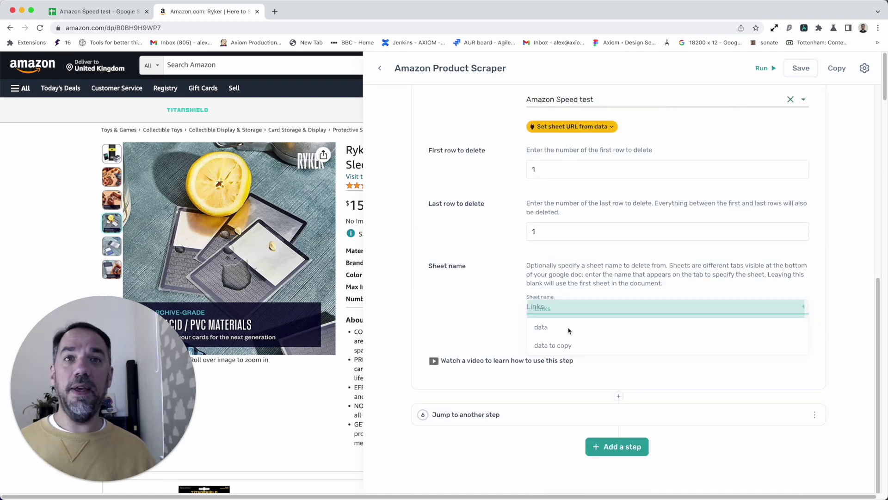
{"action": "left_click", "coordinate": [587, 309]}
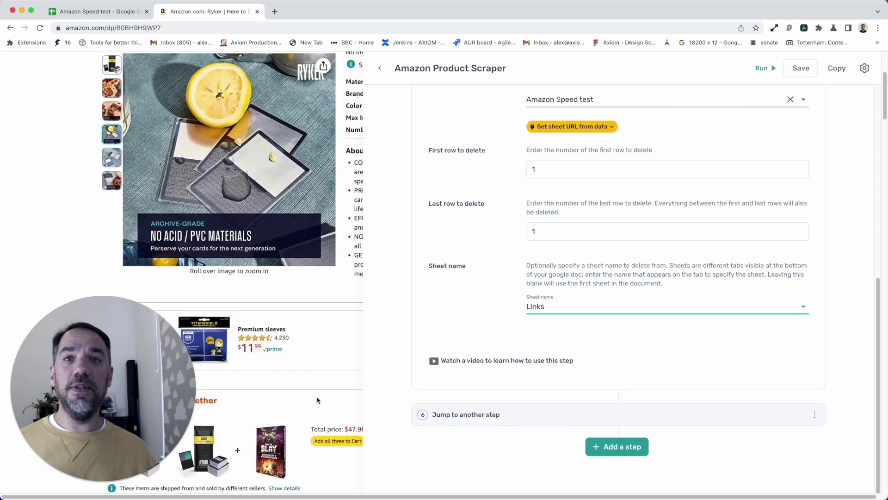
- Reduce the Jump to another step's maximum cycles from 20 to 3
{"action": "scroll", "coordinate": [504, 404], "scroll_direction": "up", "scroll_amount": 6}
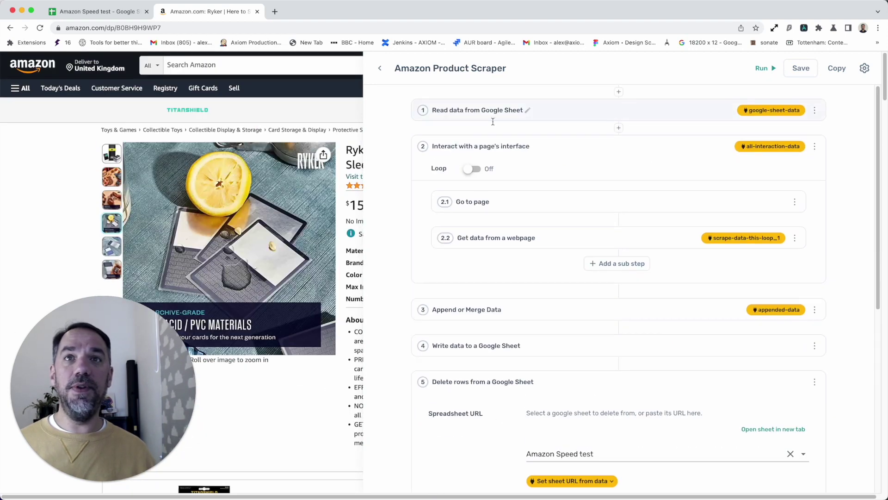
{"action": "scroll", "coordinate": [549, 328], "scroll_direction": "down", "scroll_amount": 3}
{"action": "scroll", "coordinate": [549, 327], "scroll_direction": "down", "scroll_amount": 5}
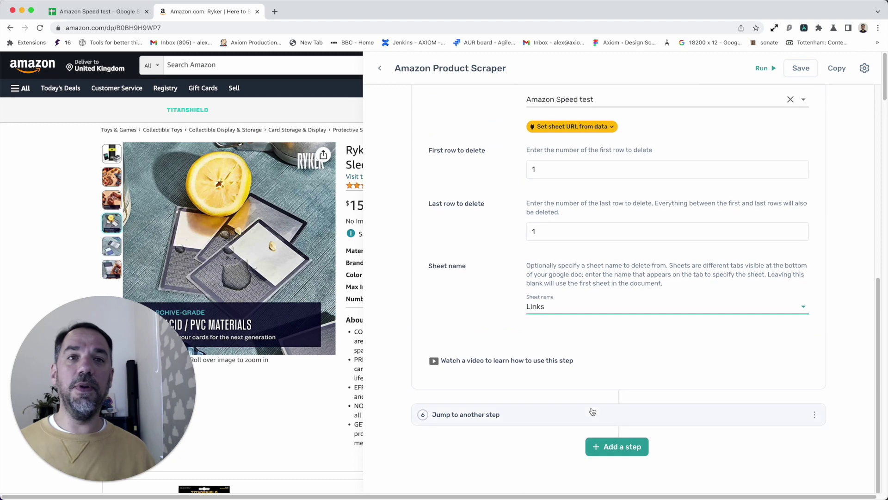
{"action": "left_click", "coordinate": [592, 411]}
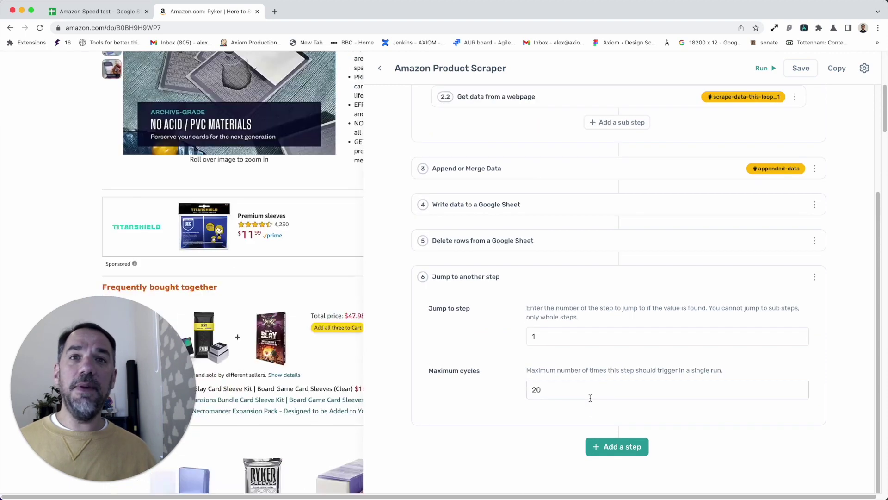
{"action": "scroll", "coordinate": [264, 297], "scroll_direction": "up", "scroll_amount": 5}
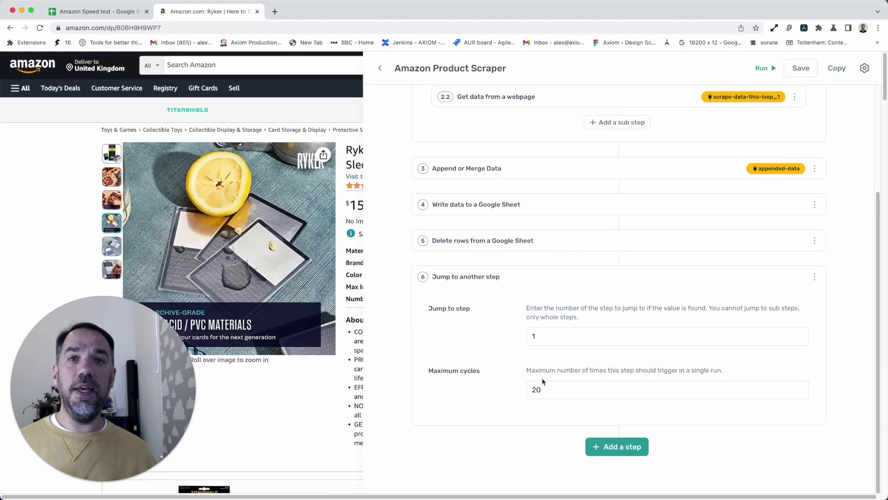
{"action": "double_click", "coordinate": [543, 383]}
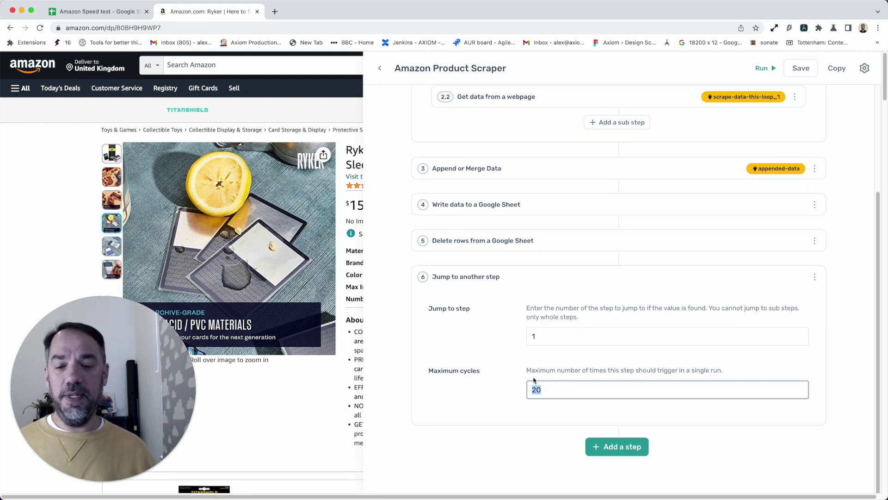
{"action": "type", "text": "19"}
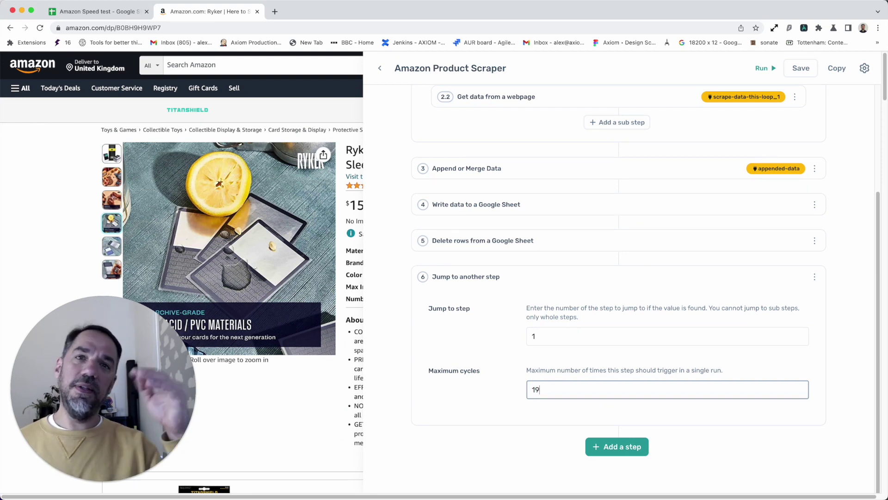
{"action": "key", "text": "BackSpace"}
{"action": "key", "text": "BackSpace"}
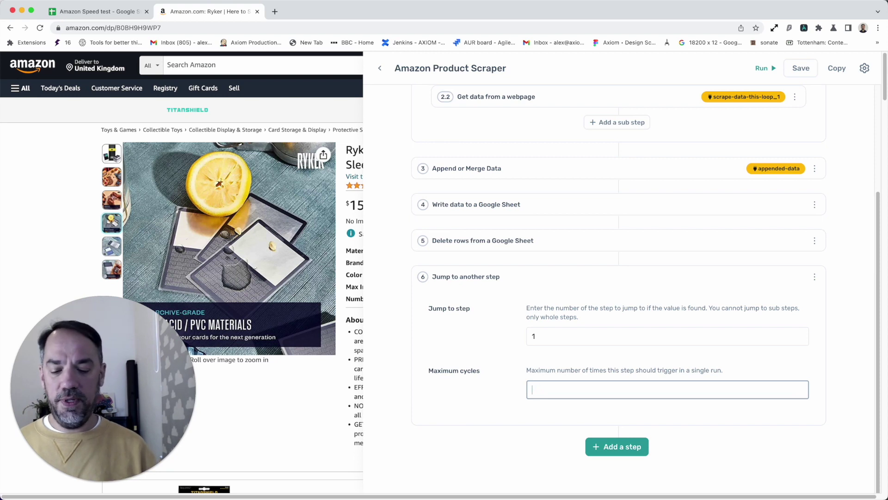
{"action": "type", "text": "18"}
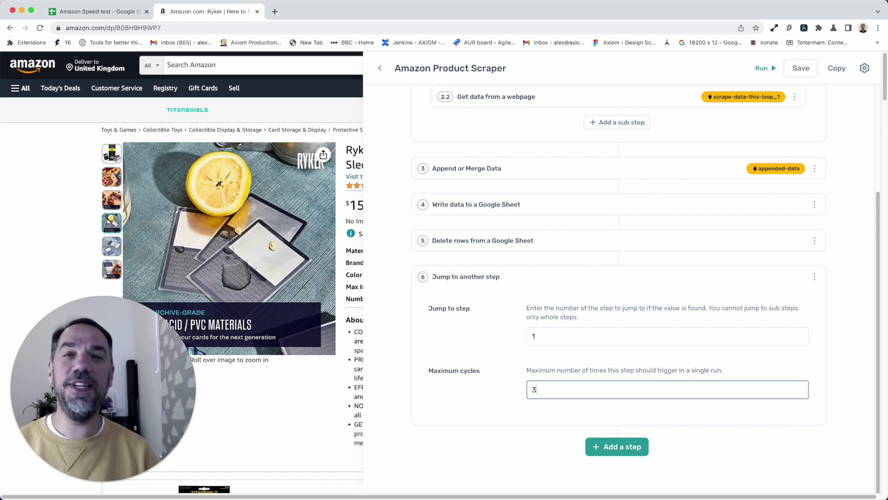
{"action": "left_click", "coordinate": [554, 276]}
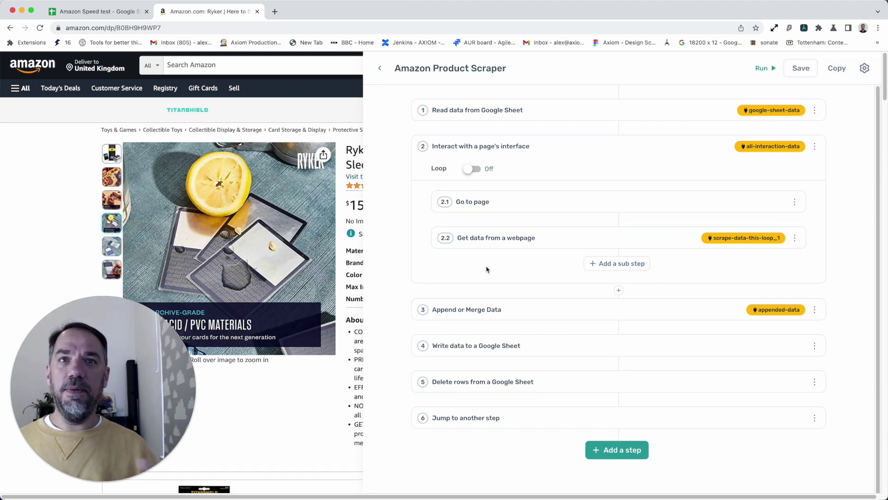
- Inspect the Append or Merge Data step, then return to the Amazon Speed test spreadsheet
{"action": "scroll", "coordinate": [531, 314], "scroll_direction": "down", "scroll_amount": 1}
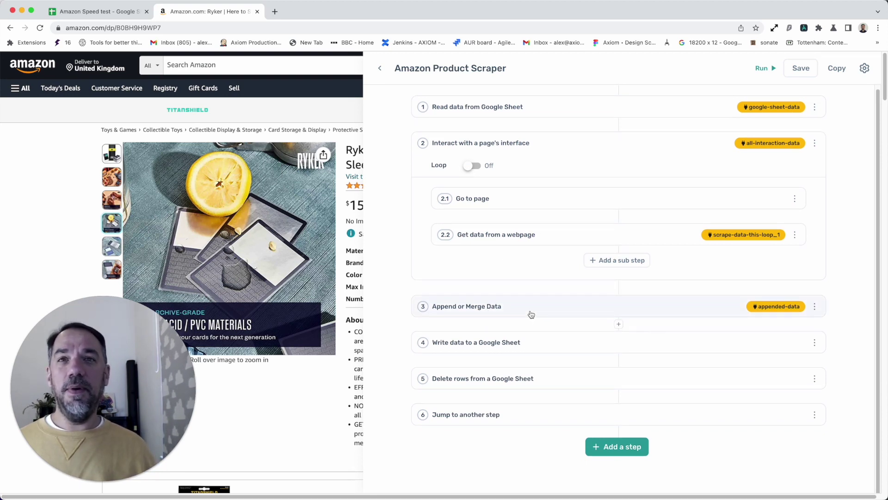
{"action": "left_click", "coordinate": [560, 315]}
{"action": "scroll", "coordinate": [561, 320], "scroll_direction": "down", "scroll_amount": 3}
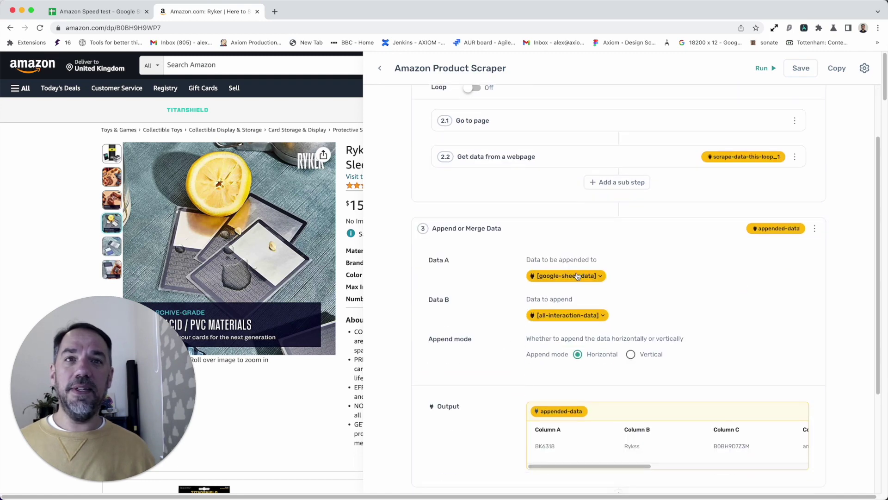
{"action": "left_click", "coordinate": [562, 228]}
{"action": "scroll", "coordinate": [534, 116], "scroll_direction": "up", "scroll_amount": 1}
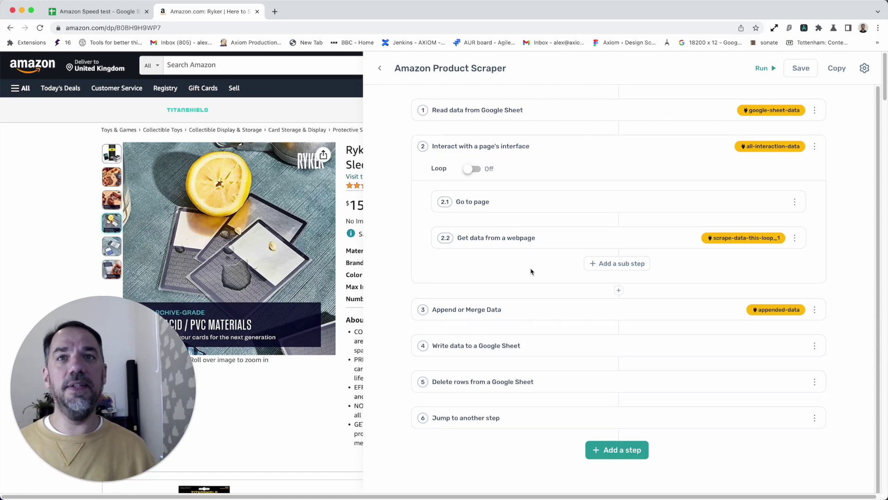
{"action": "left_click", "coordinate": [124, 12]}
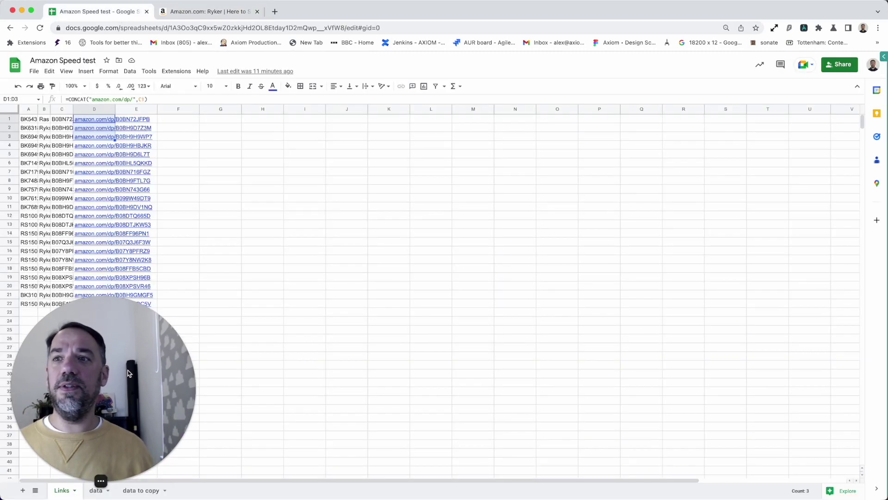
- Show the data sheet's 15 scraped product rows and reopen the Amazon Product Scraper panel
{"action": "left_click", "coordinate": [97, 490]}
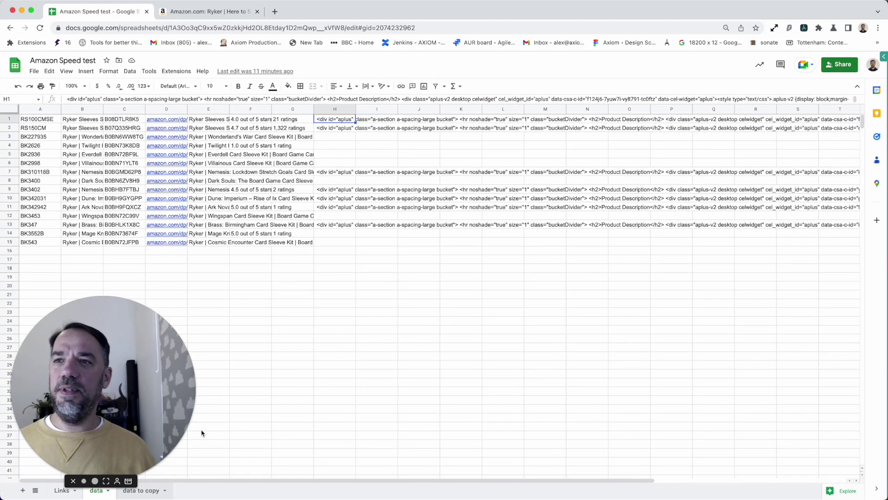
{"action": "left_click", "coordinate": [804, 28]}
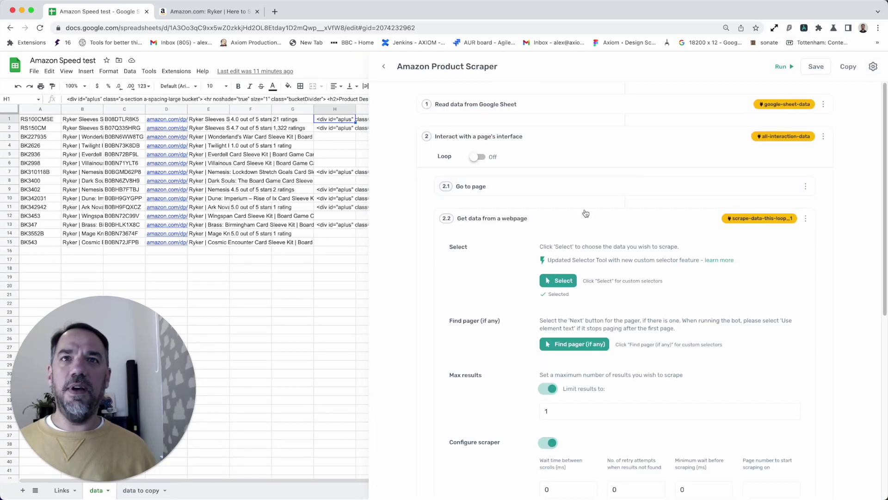
- Collapse the Get data from a webpage step and refocus the Amazon product page
{"action": "left_click", "coordinate": [584, 217]}
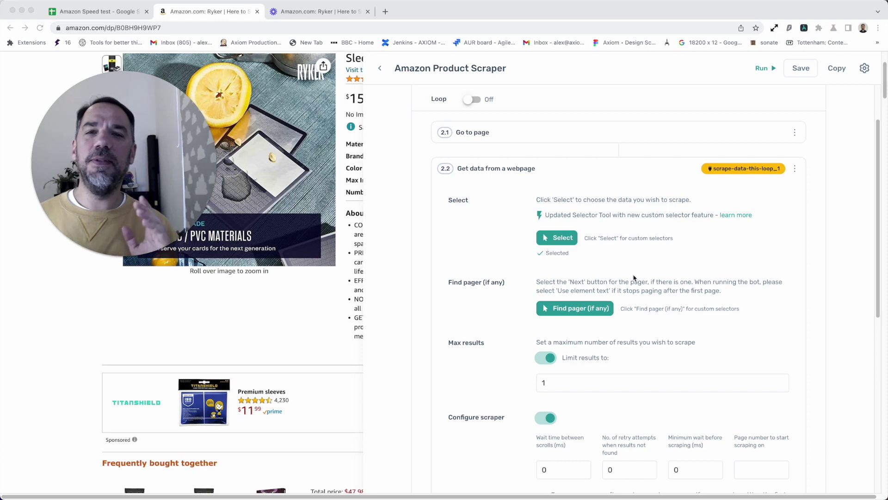
{"action": "left_click", "coordinate": [579, 253]}
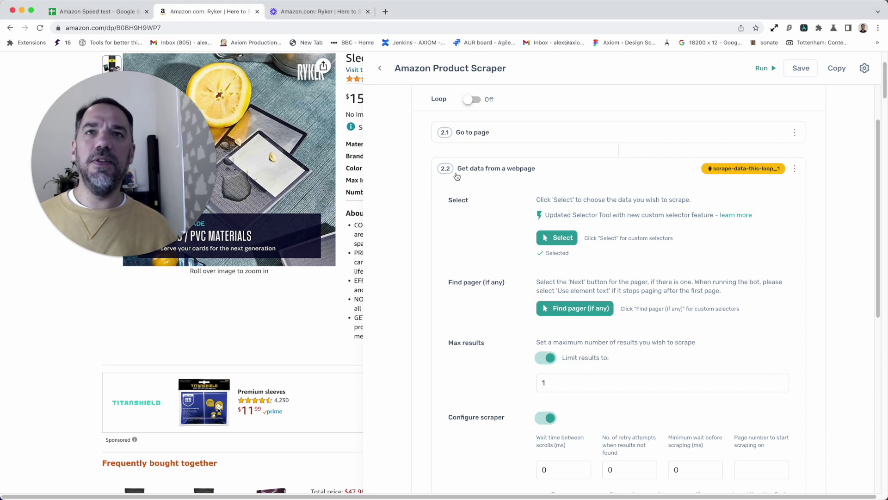
{"action": "left_click", "coordinate": [558, 239]}
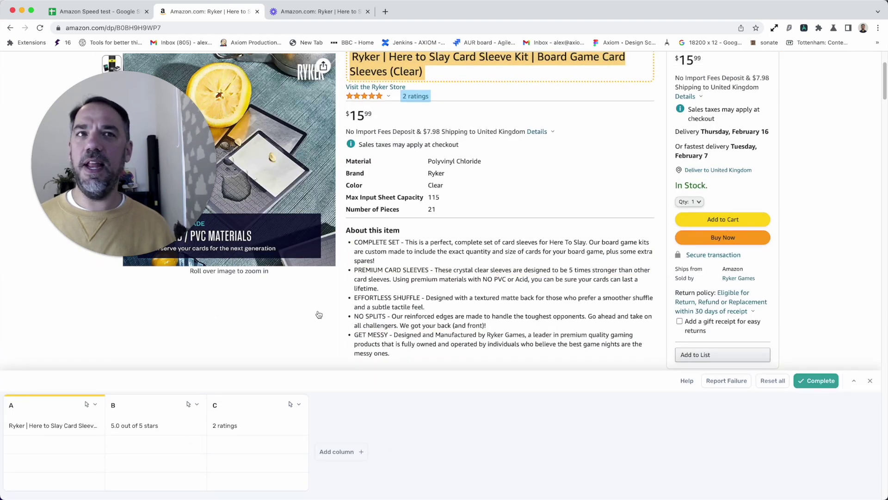
{"action": "scroll", "coordinate": [301, 324], "scroll_direction": "up", "scroll_amount": 3}
{"action": "scroll", "coordinate": [319, 331], "scroll_direction": "down", "scroll_amount": 1}
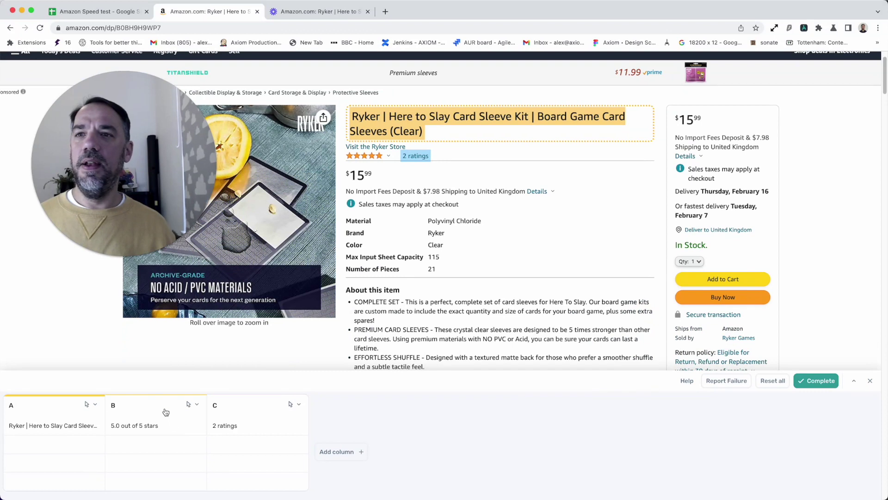
{"action": "left_click", "coordinate": [149, 406]}
{"action": "left_click", "coordinate": [58, 402]}
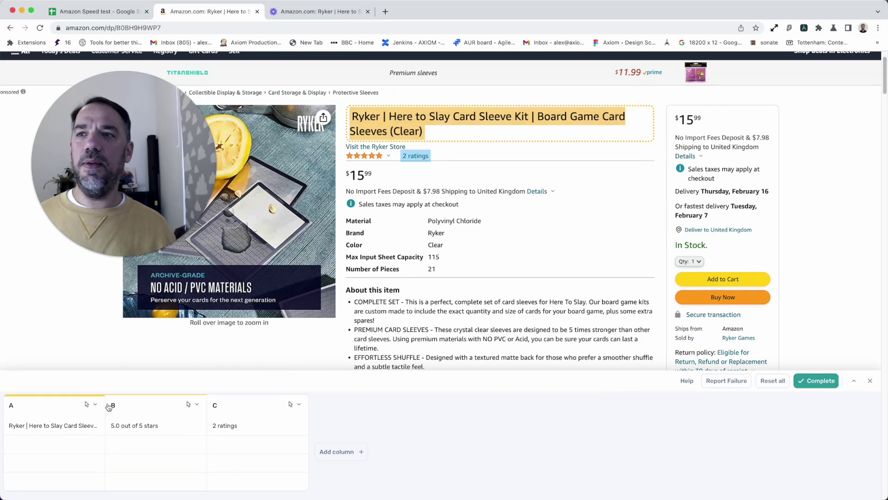
{"action": "left_click", "coordinate": [233, 405]}
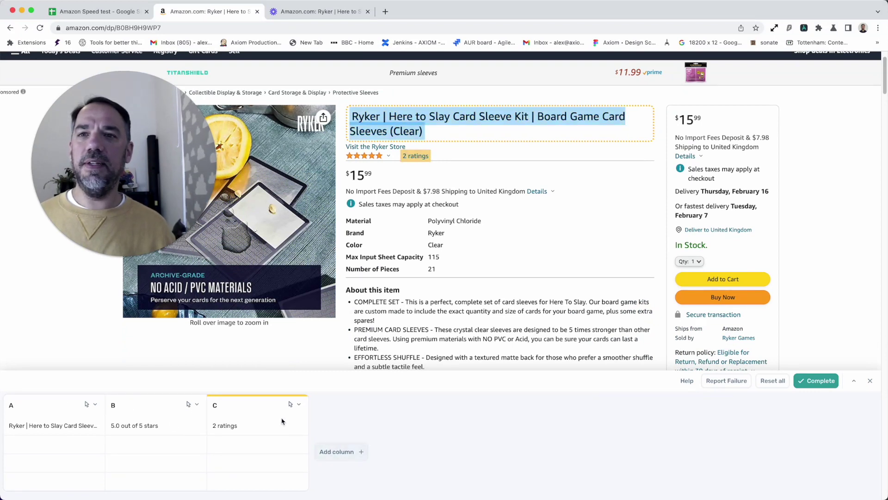
{"action": "left_click", "coordinate": [297, 405]}
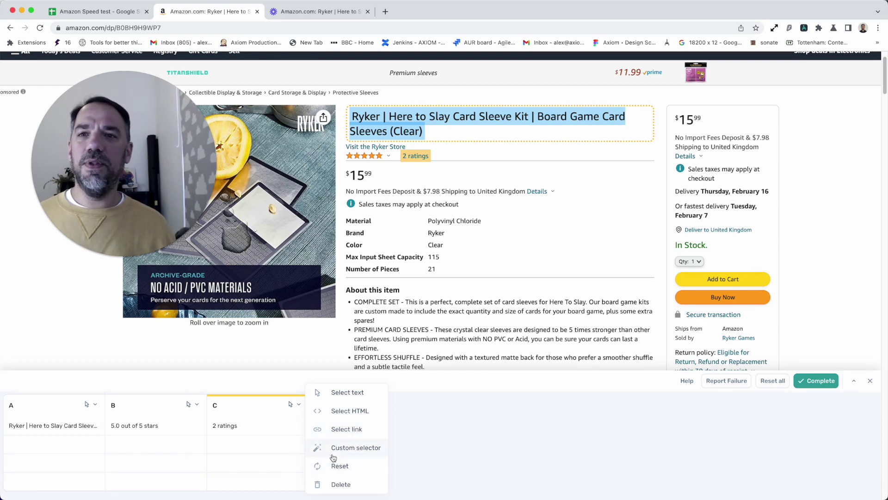
{"action": "left_click", "coordinate": [449, 411]}
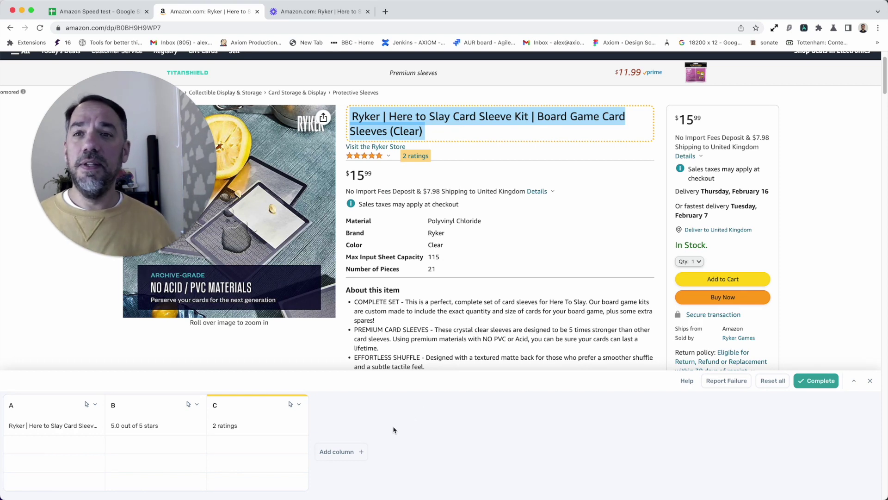
{"action": "left_click", "coordinate": [346, 453]}
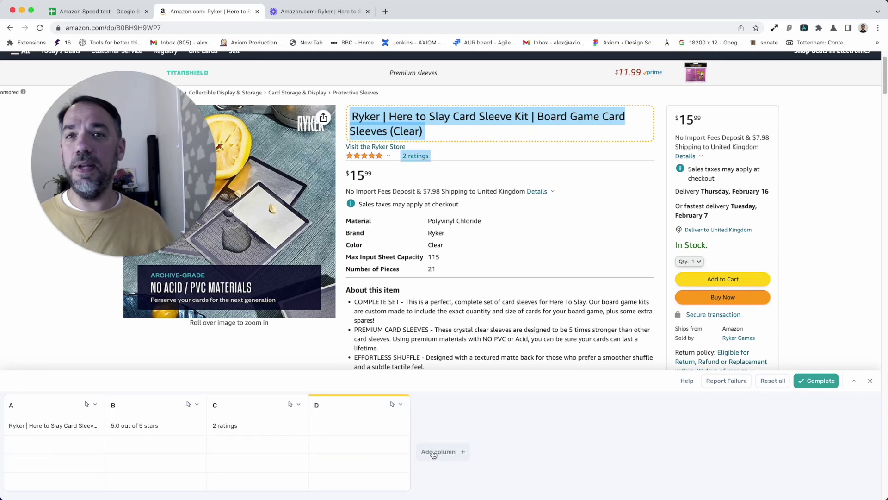
- Reset column D and re-pick it to capture just the $15 . 99 price
{"action": "left_click", "coordinate": [706, 121]}
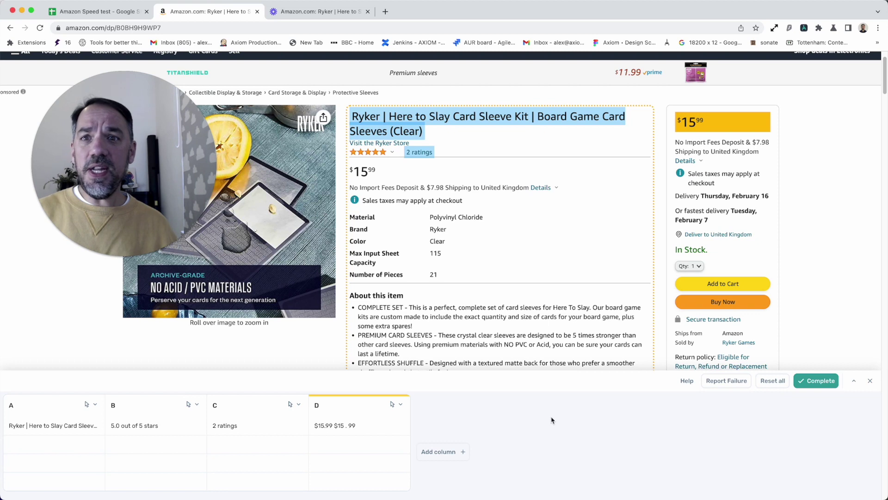
{"action": "left_click", "coordinate": [401, 404]}
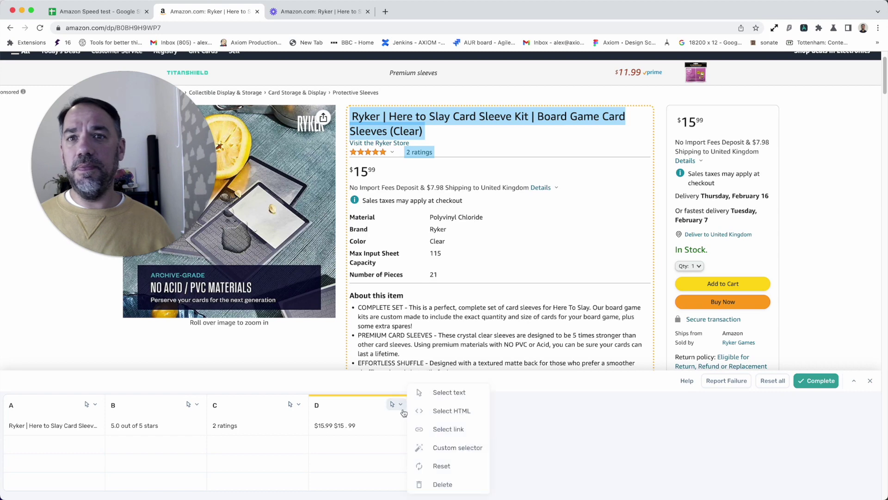
{"action": "left_click", "coordinate": [431, 465]}
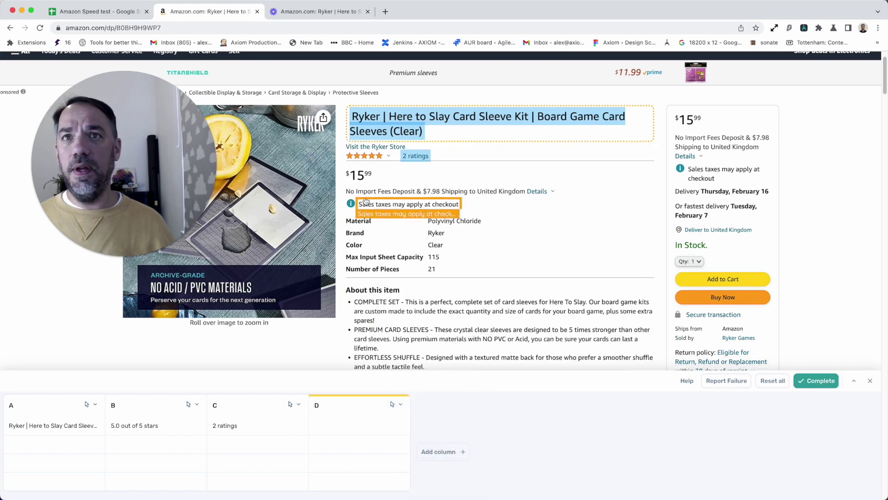
{"action": "left_click", "coordinate": [377, 181]}
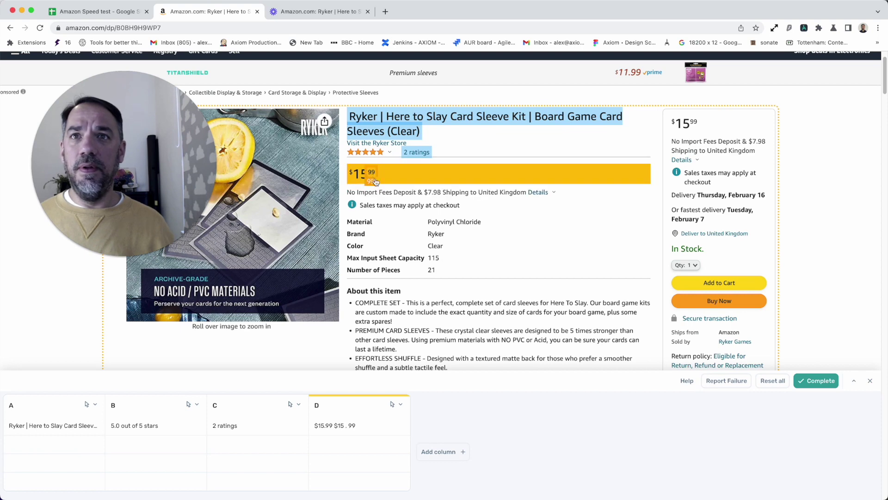
{"action": "left_click", "coordinate": [369, 175]}
{"action": "left_click", "coordinate": [372, 181]}
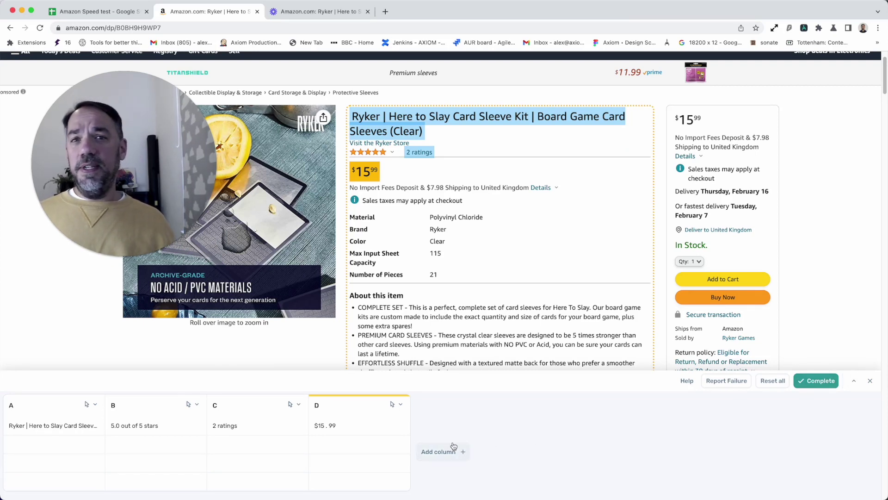
- Add an empty column E and complete the data selection
{"action": "left_click", "coordinate": [422, 451]}
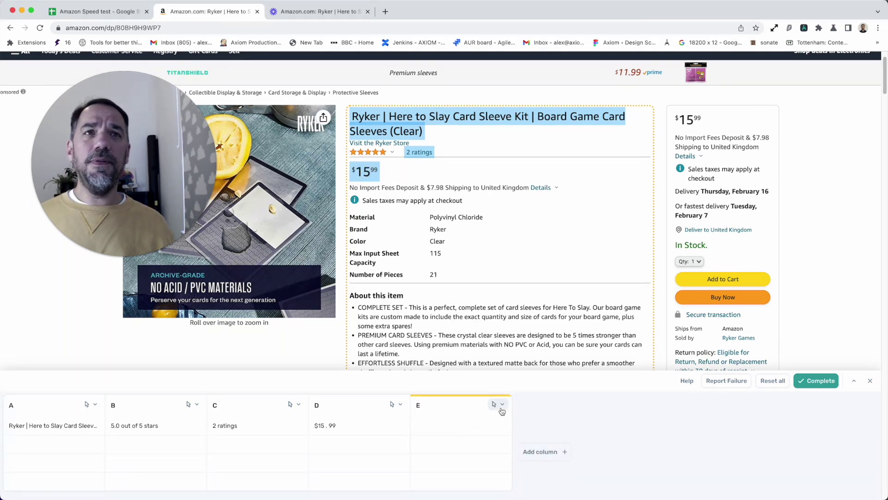
{"action": "scroll", "coordinate": [487, 301], "scroll_direction": "down", "scroll_amount": 2}
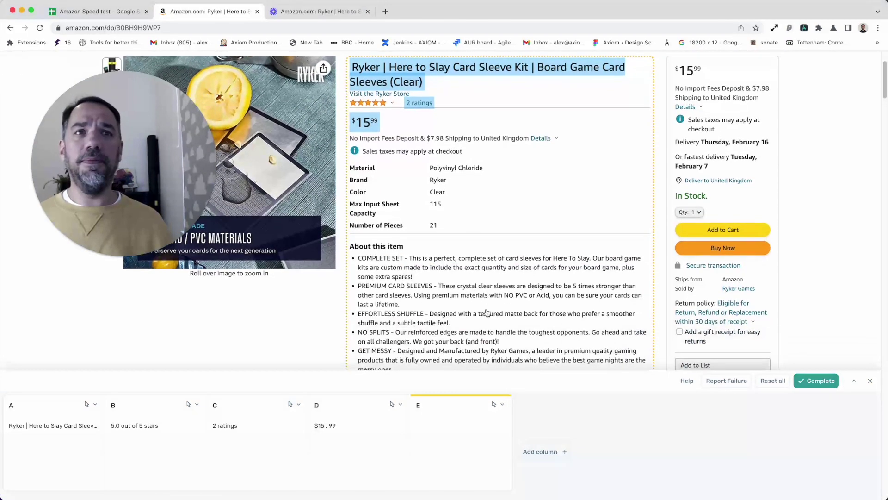
{"action": "scroll", "coordinate": [488, 310], "scroll_direction": "up", "scroll_amount": 4}
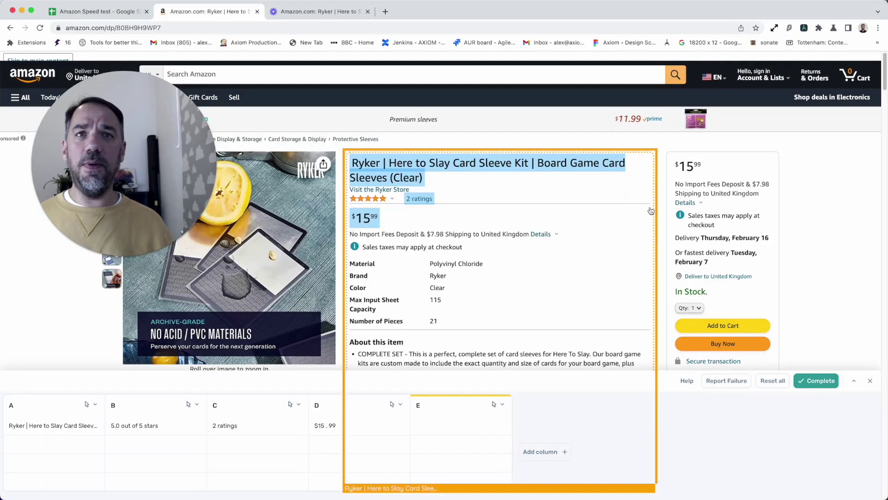
{"action": "left_click", "coordinate": [817, 380]}
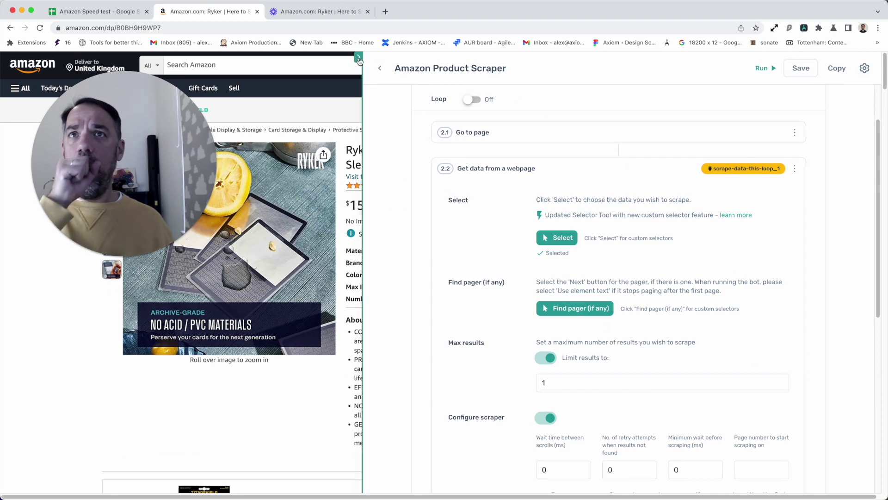
- Open DevTools via Inspect, move it aside, and pick the $15.99 price element
{"action": "right_click", "coordinate": [530, 205]}
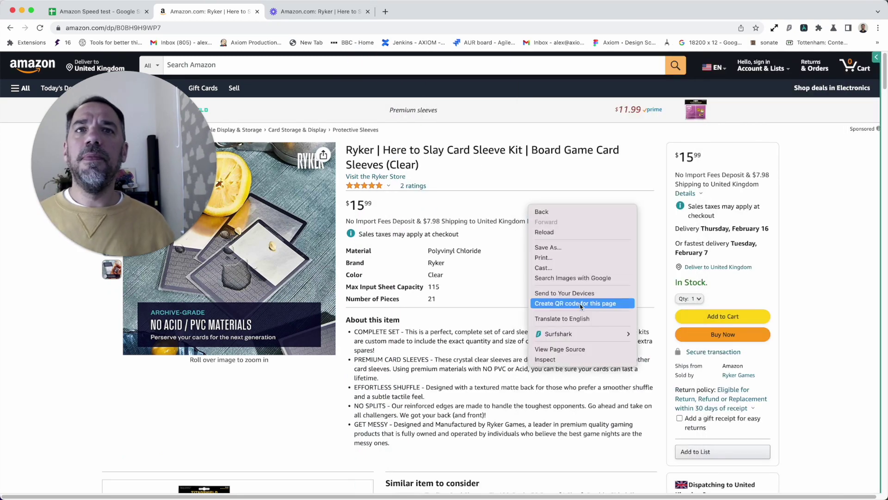
{"action": "left_click", "coordinate": [564, 359]}
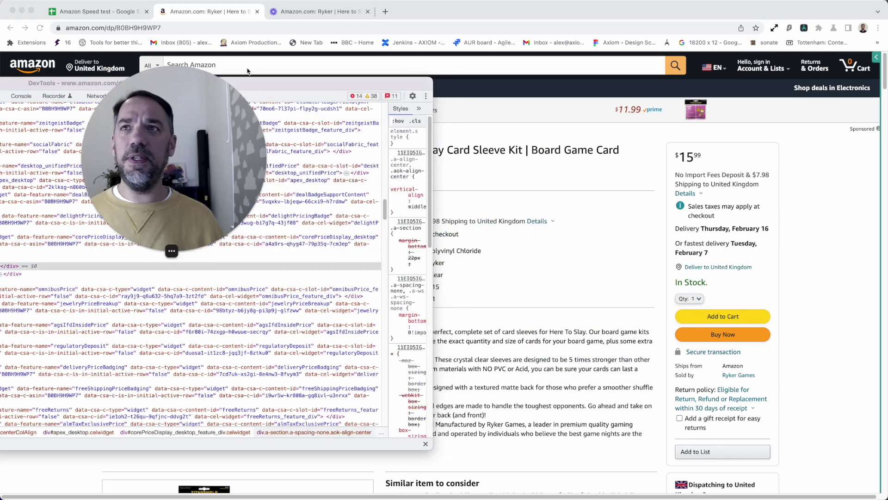
{"action": "left_click_drag", "start_coordinate": [202, 83], "coordinate": [568, 131]}
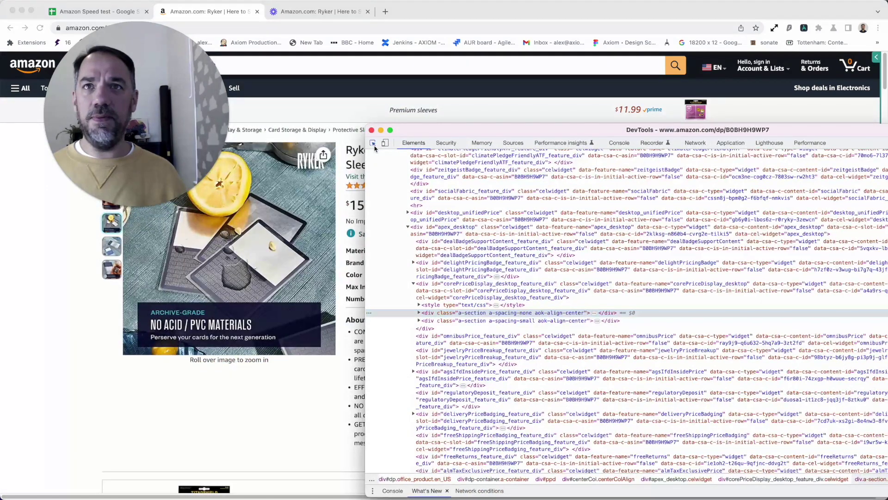
{"action": "left_click_drag", "start_coordinate": [414, 131], "coordinate": [387, 117]}
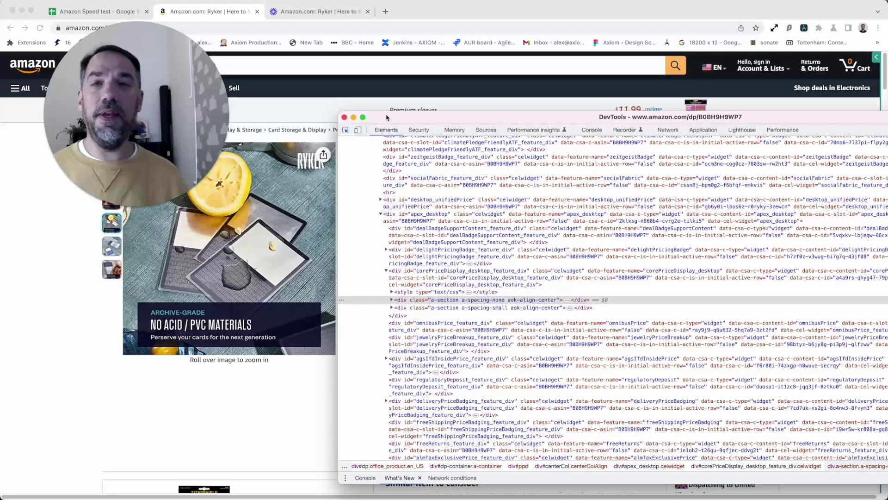
{"action": "left_click_drag", "start_coordinate": [387, 117], "coordinate": [372, 74]}
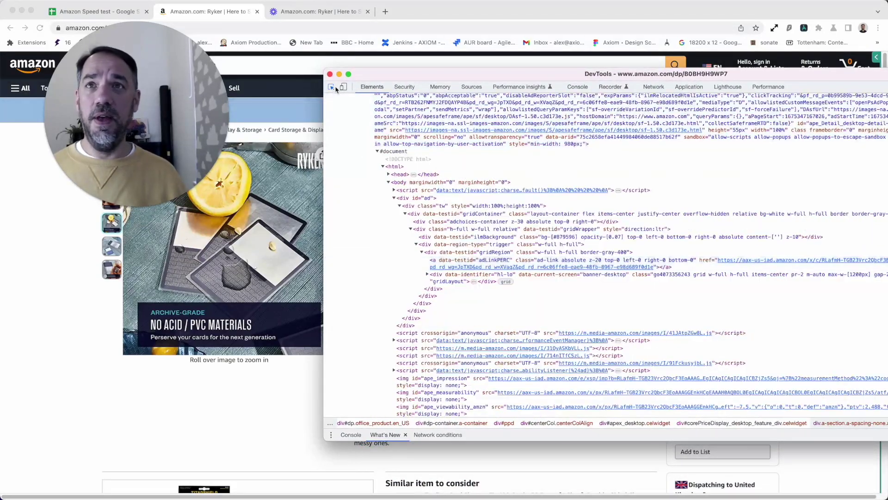
{"action": "left_click_drag", "start_coordinate": [367, 81], "coordinate": [887, 278]}
{"action": "mouse_move", "coordinate": [363, 208]}
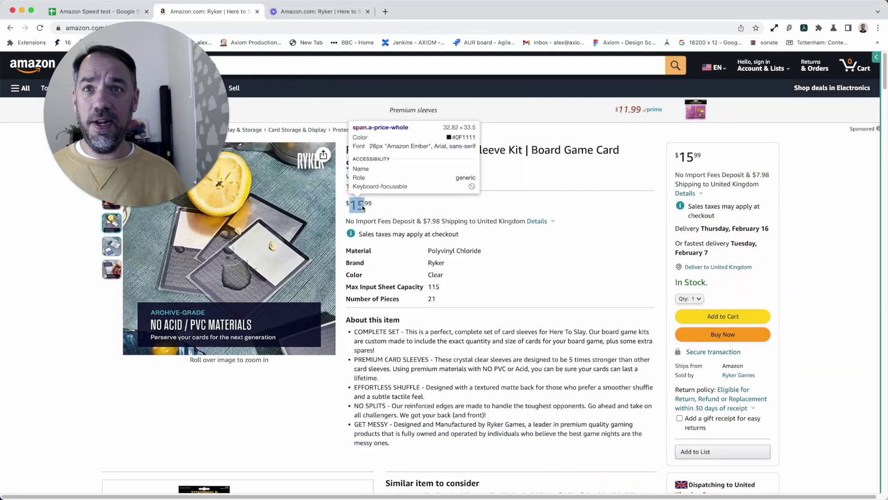
{"action": "left_click", "coordinate": [363, 208]}
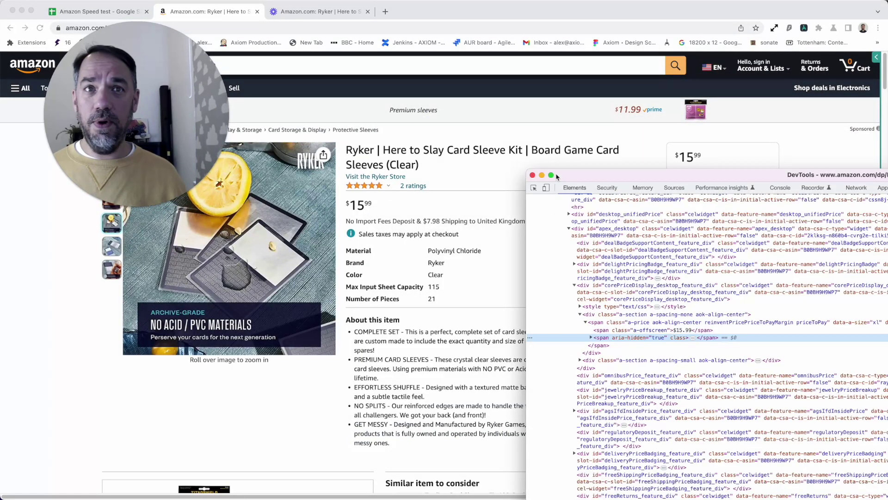
- Expand the hidden price span and its whole-number span in the Elements panel
{"action": "left_click_drag", "start_coordinate": [611, 179], "coordinate": [488, 112]}
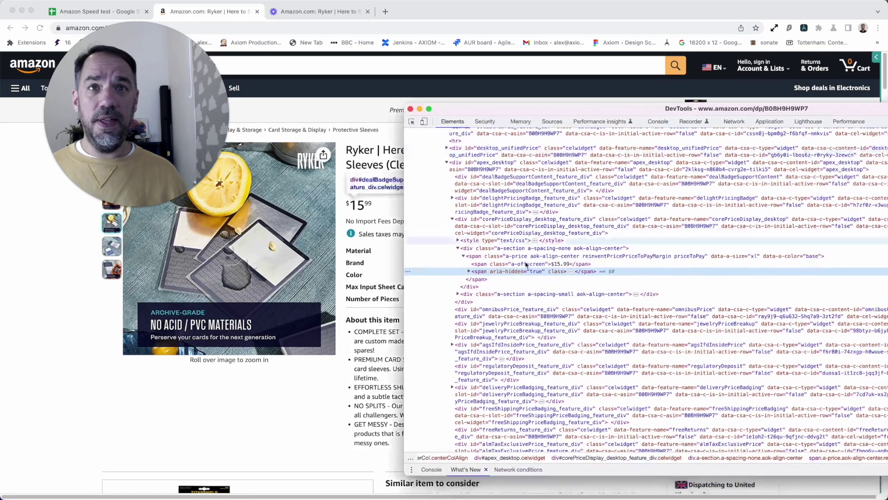
{"action": "left_click", "coordinate": [469, 272]}
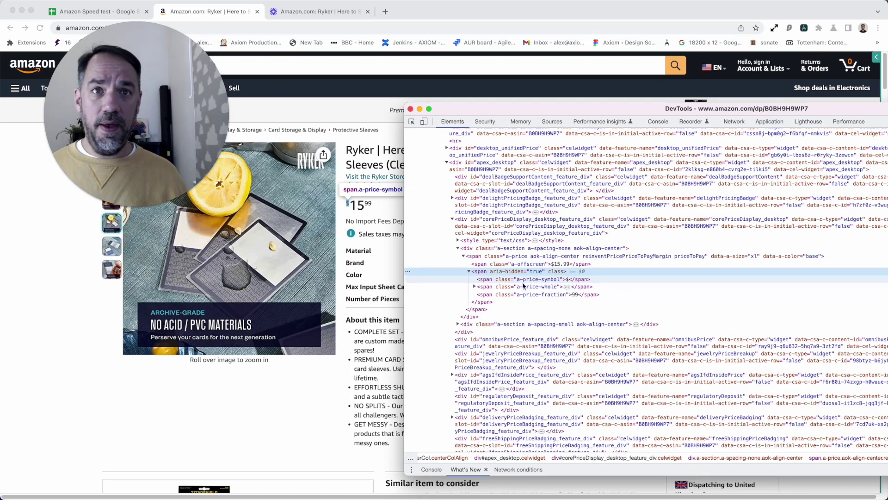
{"action": "left_click", "coordinate": [474, 286]}
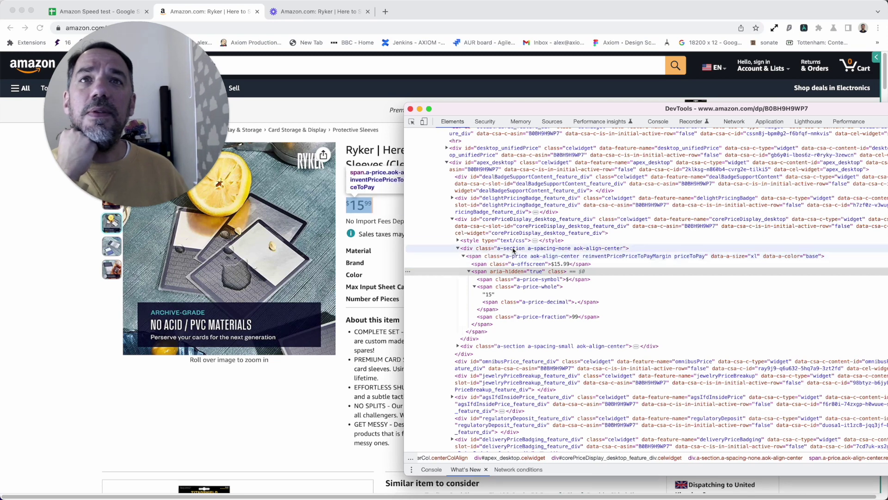
- Select the corePriceDisplay_desktop_feature_div id for copying, then close DevTools
{"action": "double_click", "coordinate": [479, 221]}
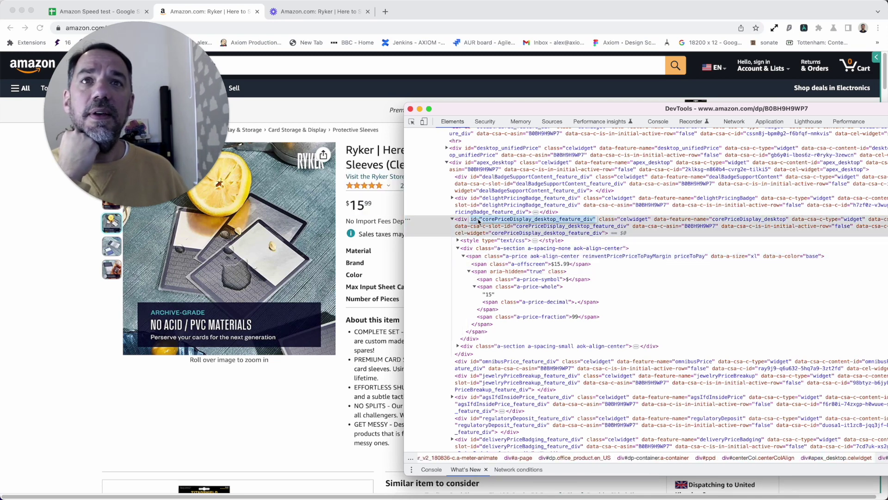
{"action": "left_click", "coordinate": [478, 221]}
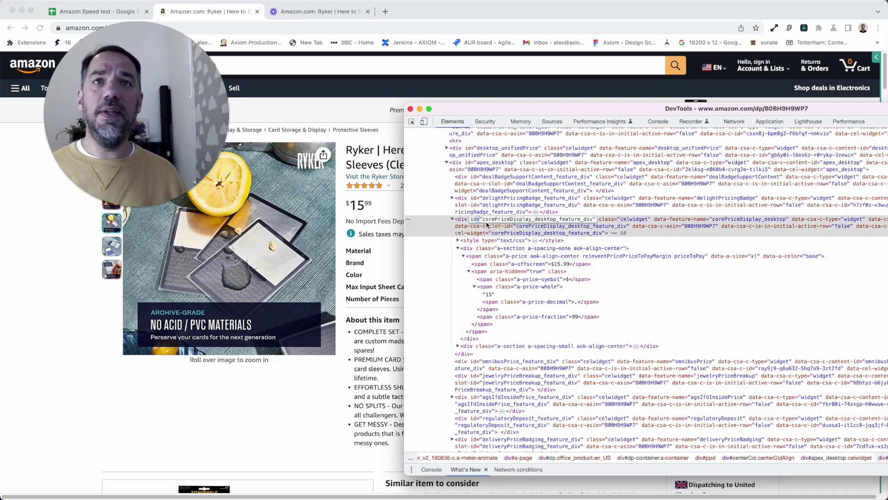
{"action": "left_click_drag", "start_coordinate": [483, 221], "coordinate": [592, 221]}
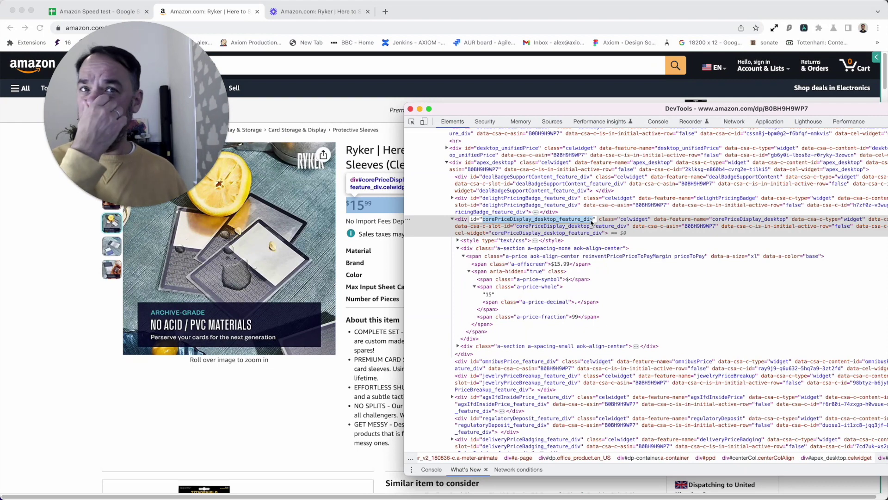
{"action": "left_click", "coordinate": [698, 222]}
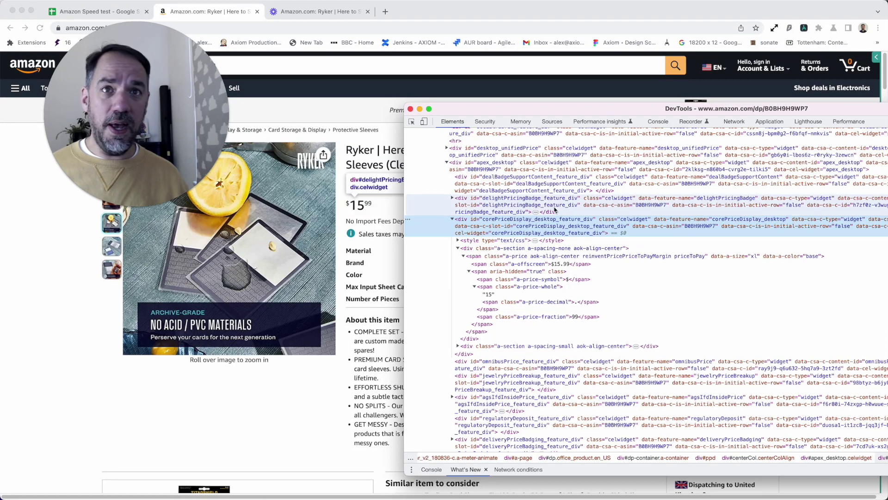
{"action": "double_click", "coordinate": [529, 220]}
{"action": "key", "text": "super+c"}
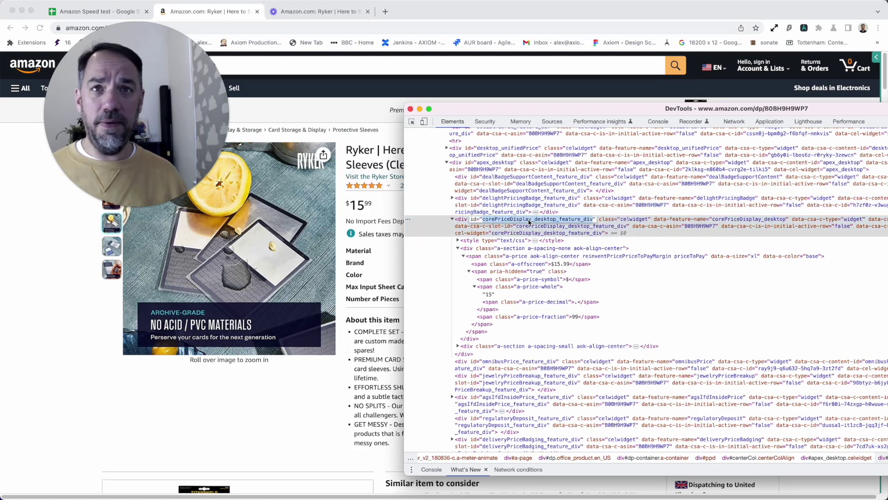
{"action": "key", "text": "super+alt+i"}
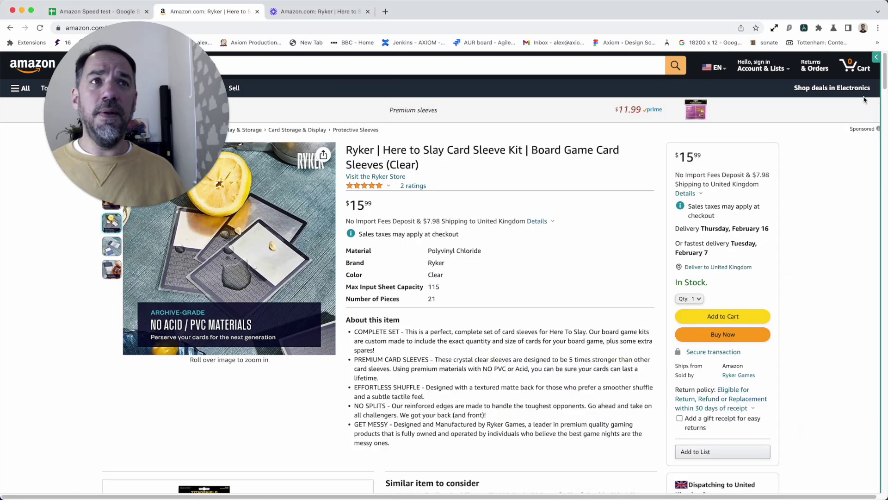
- Give column E the custom selector '#corePriceDisplay_desktop_feature_div'
{"action": "left_click", "coordinate": [875, 57]}
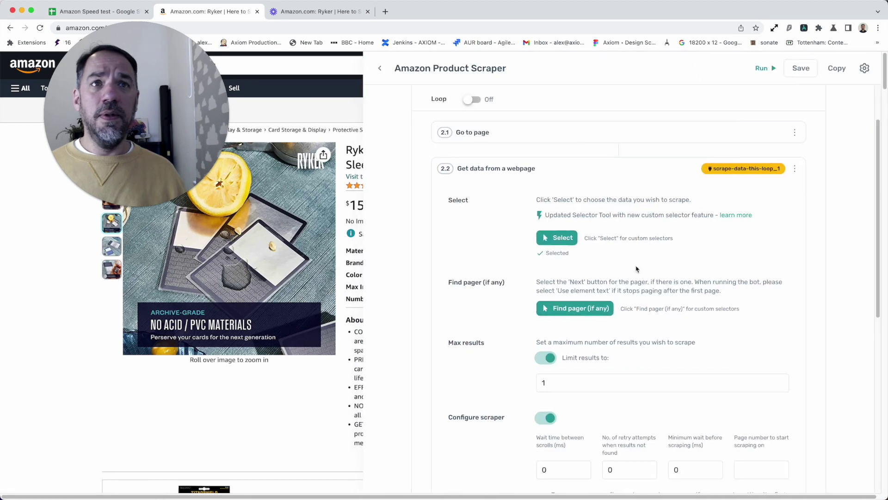
{"action": "left_click", "coordinate": [561, 239]}
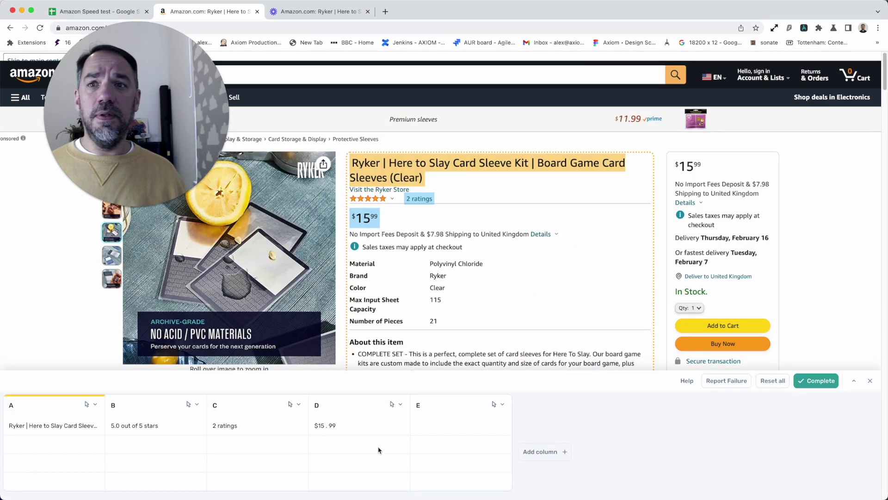
{"action": "left_click", "coordinate": [503, 404]}
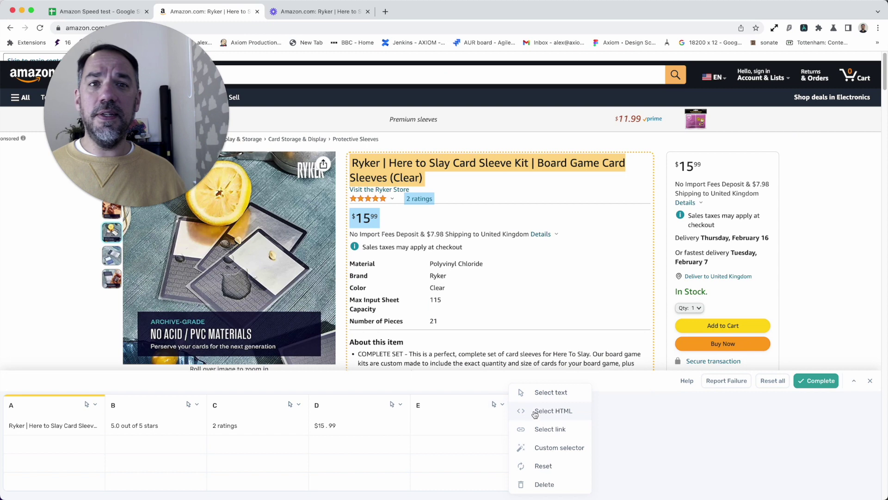
{"action": "left_click", "coordinate": [557, 447]}
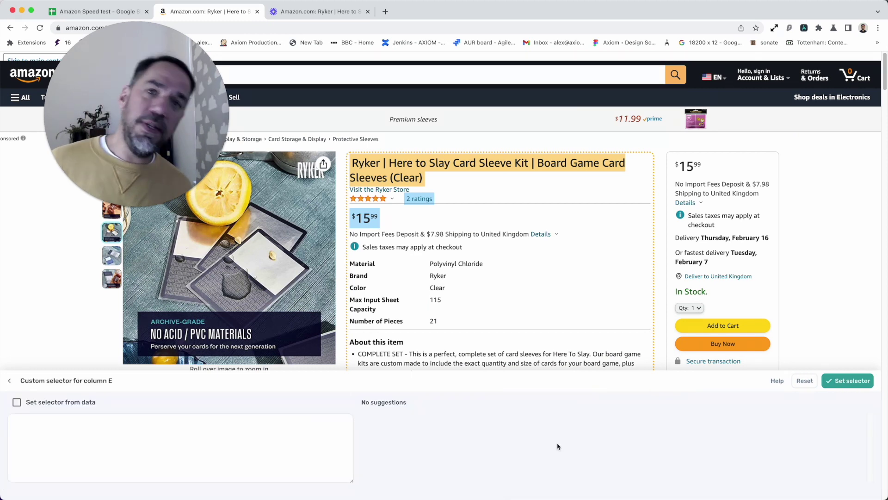
{"action": "left_click", "coordinate": [195, 455]}
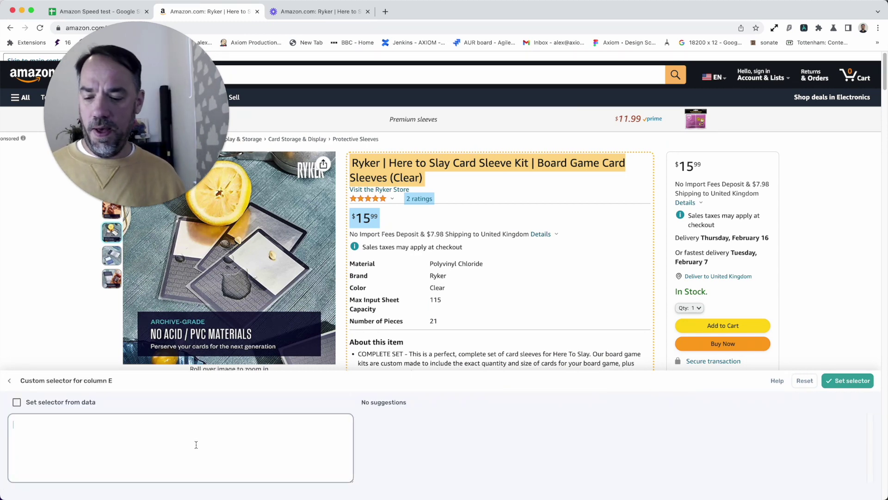
{"action": "type", "text": "#"}
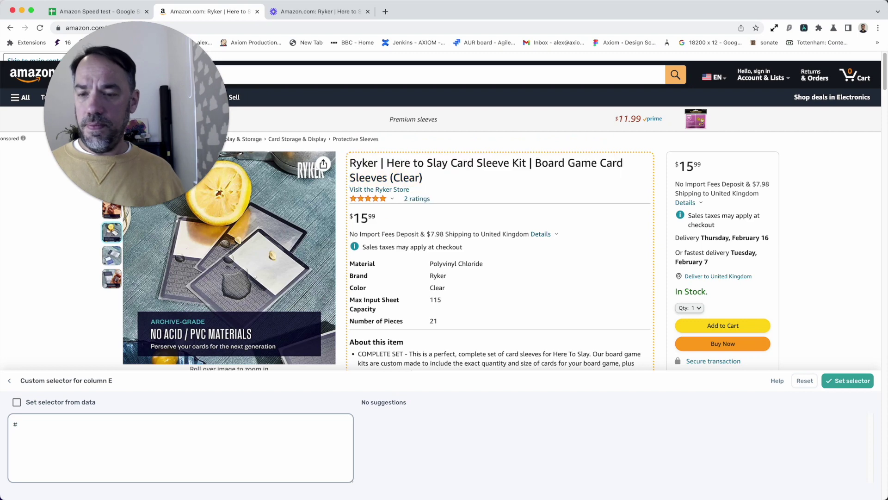
{"action": "key", "text": "super+v"}
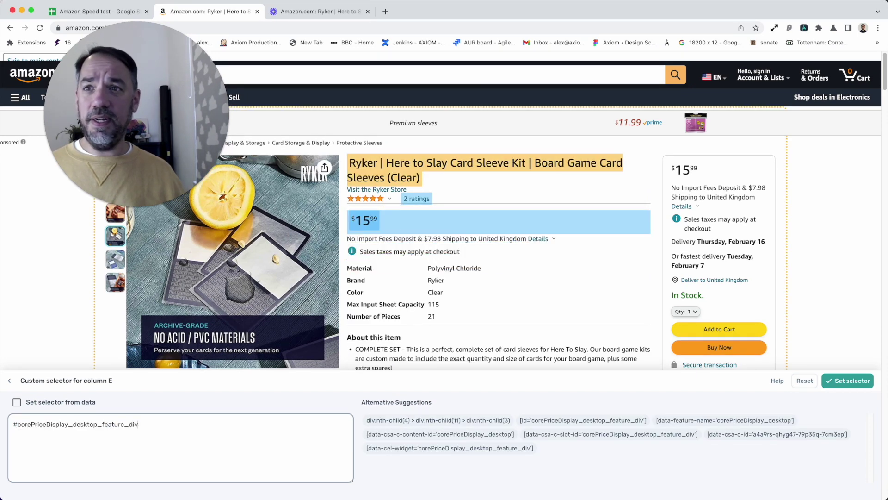
- Copy the a-price class from DevTools into column E's custom selector
{"action": "key", "text": "super+alt+i"}
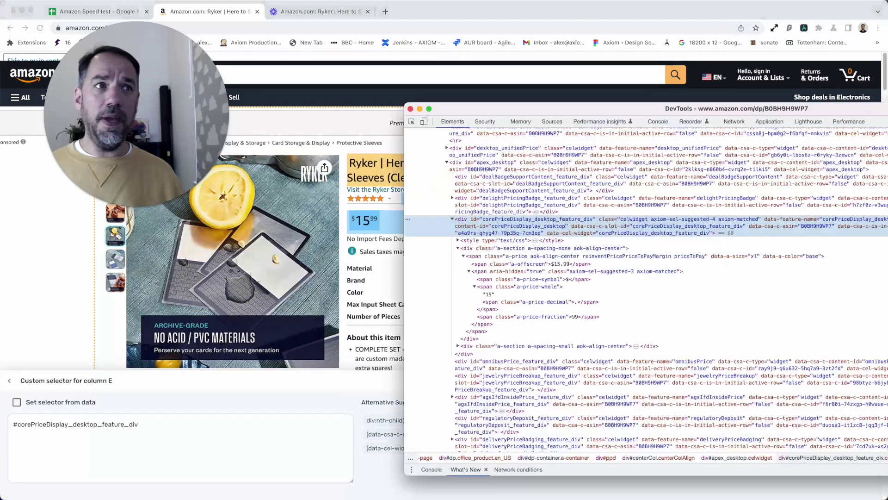
{"action": "double_click", "coordinate": [519, 256]}
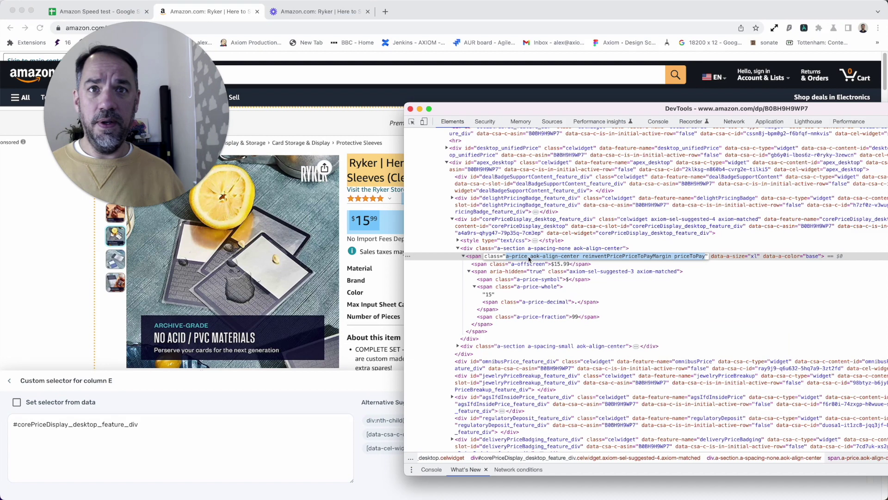
{"action": "left_click", "coordinate": [522, 258]}
{"action": "left_click_drag", "start_coordinate": [522, 257], "coordinate": [506, 257]}
{"action": "key", "text": "super+c"}
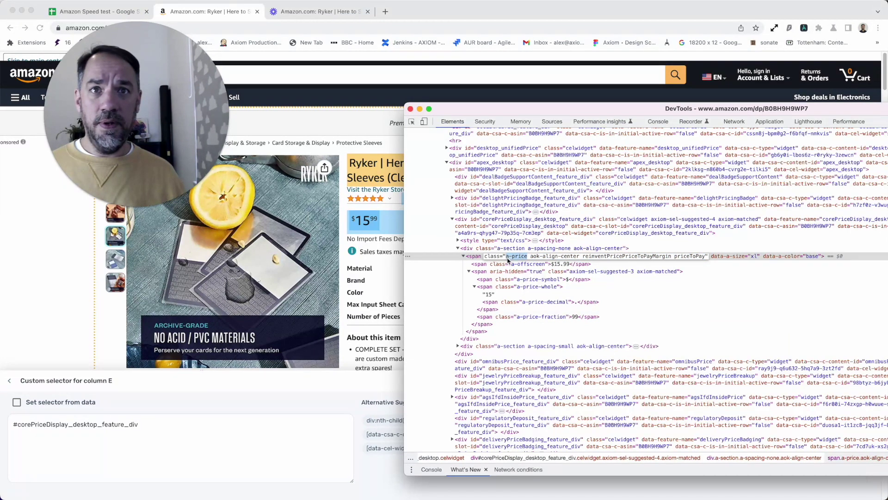
{"action": "left_click", "coordinate": [166, 430]}
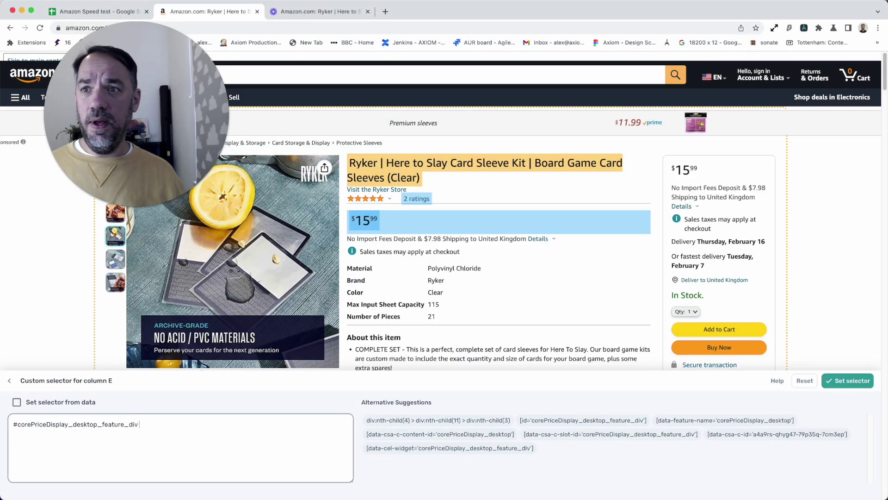
{"action": "key", "text": "super+v"}
{"action": "key", "text": "BackSpace"}
{"action": "key", "text": "BackSpace"}
{"action": "key", "text": "BackSpace"}
{"action": "key", "text": "BackSpace"}
{"action": "key", "text": "BackSpace"}
{"action": "key", "text": "BackSpace"}
{"action": "key", "text": "BackSpace"}
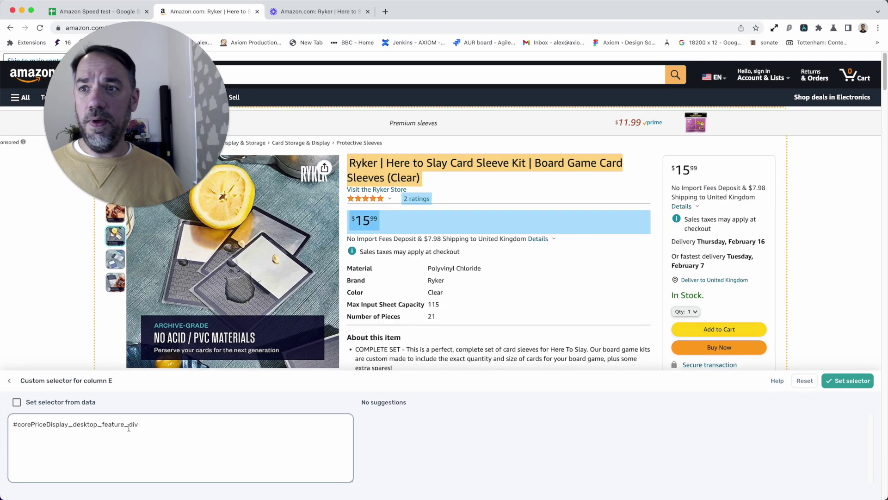
{"action": "key", "text": "super+grave"}
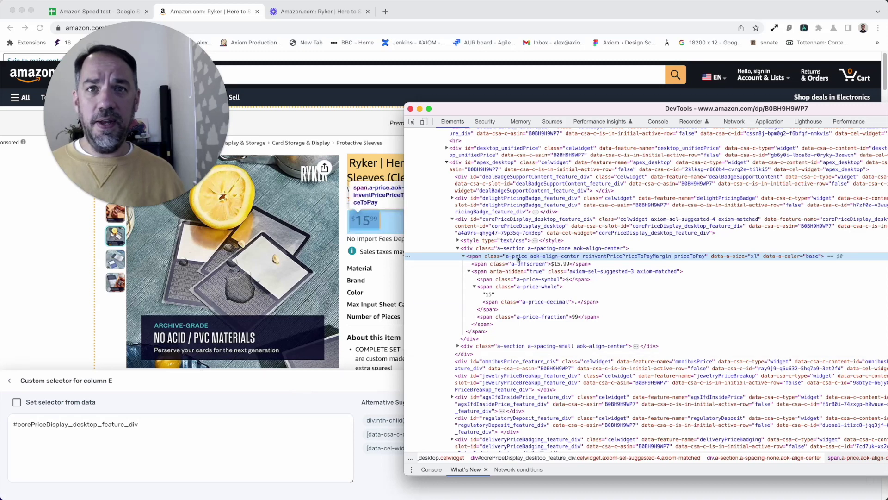
- Append the .a-price class to column E's custom selector
{"action": "left_click", "coordinate": [181, 441]}
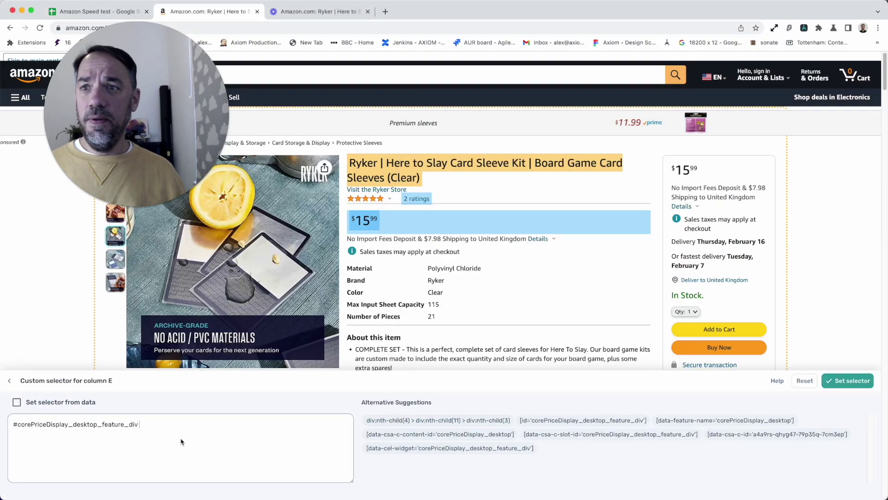
{"action": "type", "text": ".a-price"}
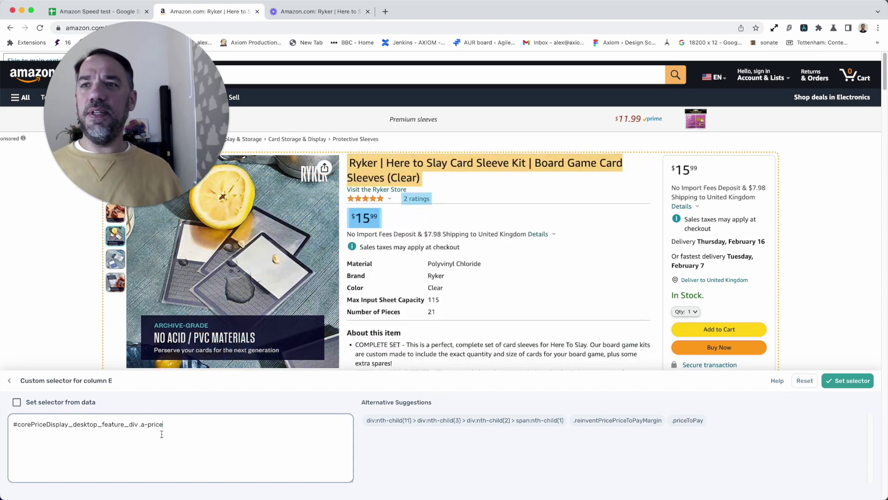
{"action": "key", "text": "BackSpace"}
{"action": "key", "text": "BackSpace"}
{"action": "key", "text": "BackSpace"}
{"action": "key", "text": "BackSpace"}
{"action": "key", "text": "BackSpace"}
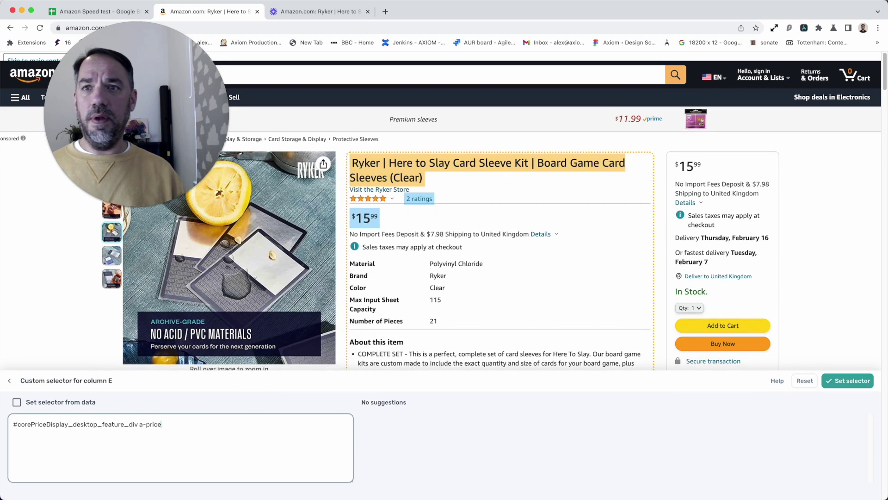
{"action": "type", "text": "a-price"}
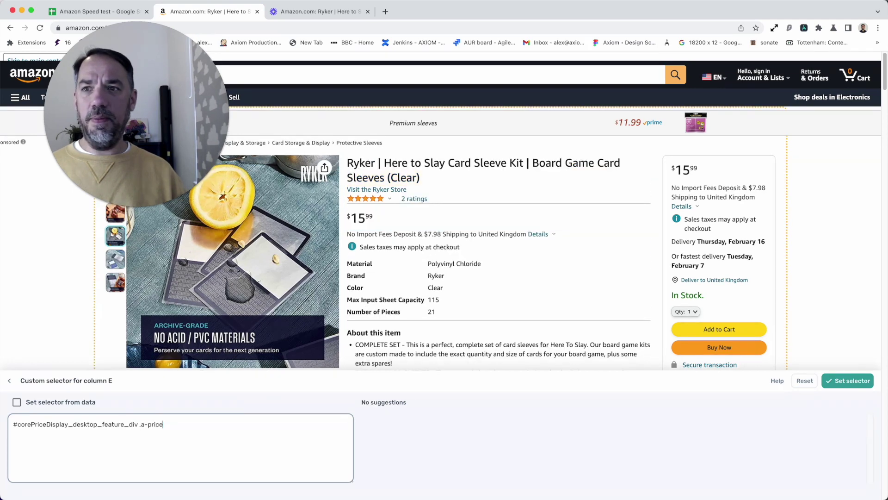
- Add .a-offscreen from DevTools and apply '#corePriceDisplay_desktop_feature_div .a-price .a-offscreen' to column E
{"action": "key", "text": "alt+super+i"}
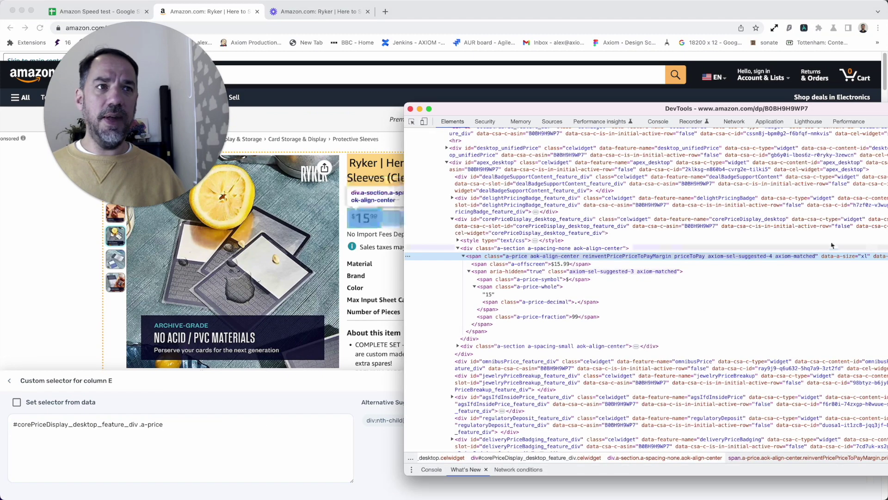
{"action": "left_click", "coordinate": [538, 267]}
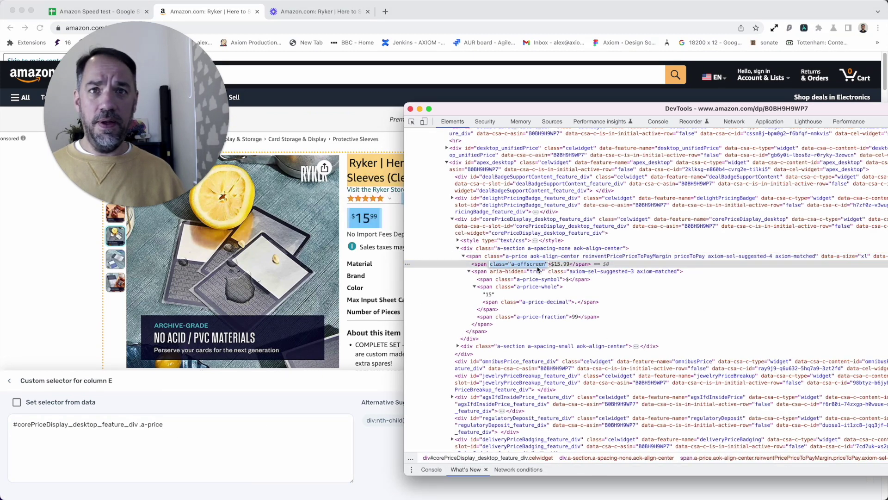
{"action": "left_click", "coordinate": [536, 267]}
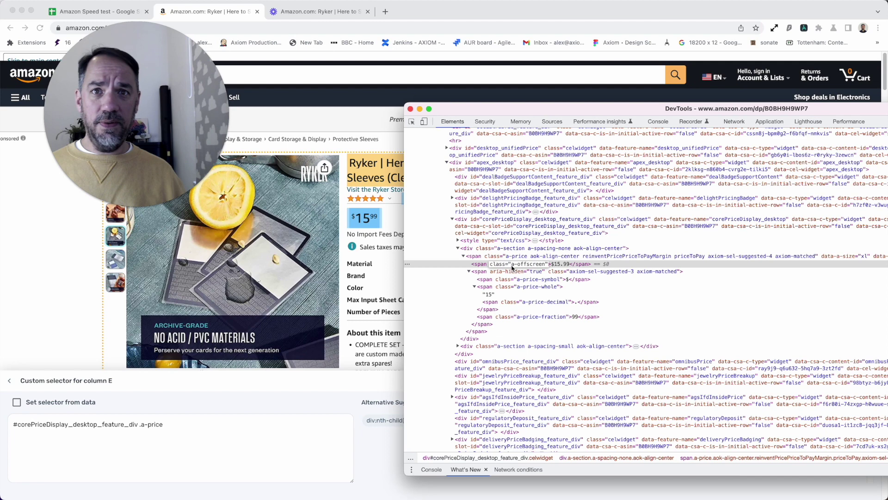
{"action": "left_click_drag", "start_coordinate": [511, 267], "coordinate": [538, 268]}
{"action": "key", "text": "super+c"}
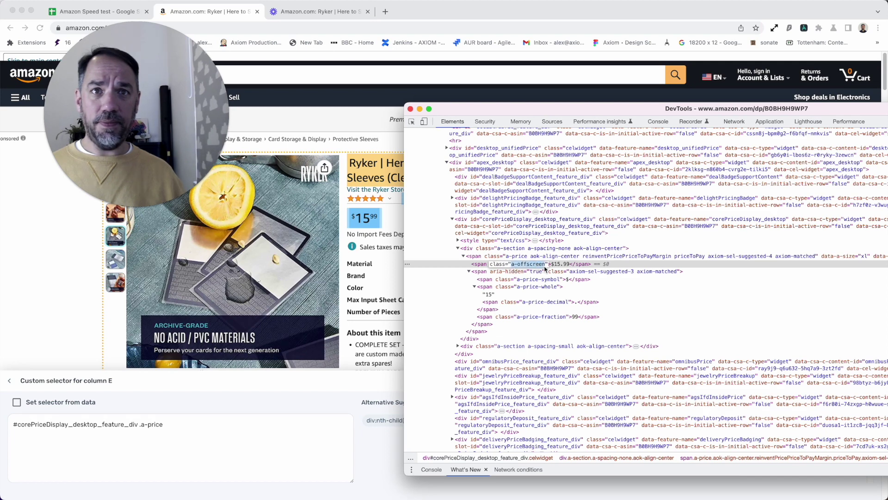
{"action": "left_click", "coordinate": [253, 432]}
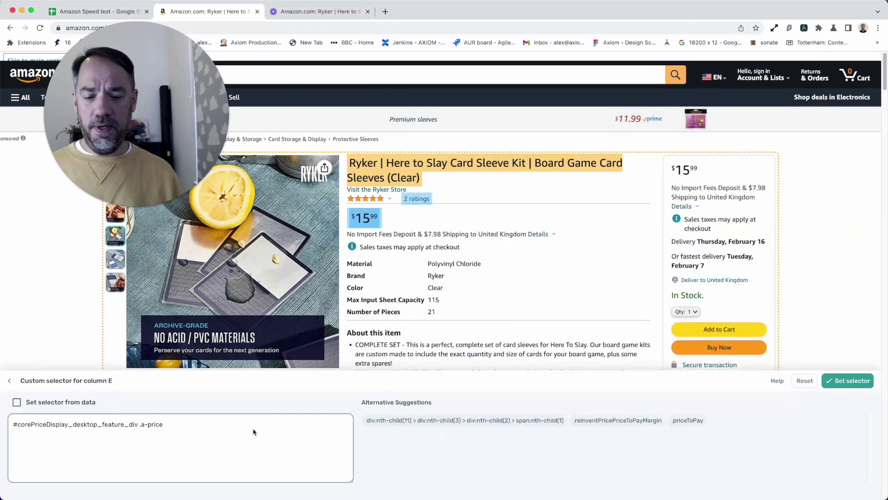
{"action": "type", "text": "."}
{"action": "key", "text": "super+v"}
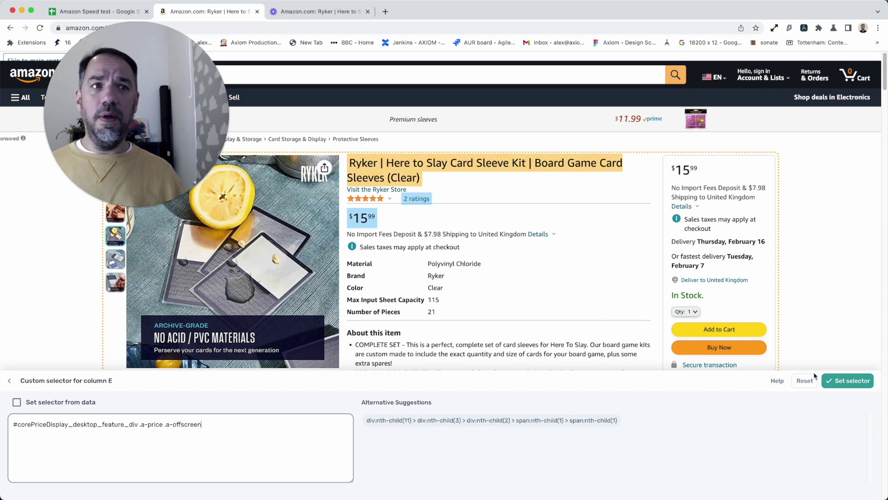
{"action": "left_click", "coordinate": [838, 388]}
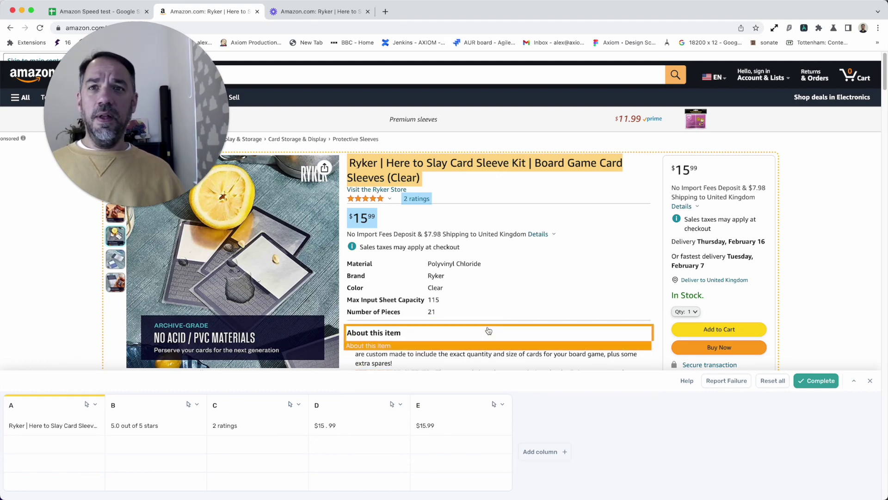
- Collapse the scraper editor to reveal the Amazon page and turn on DevTools' element picker
{"action": "scroll", "coordinate": [486, 331], "scroll_direction": "down", "scroll_amount": 3}
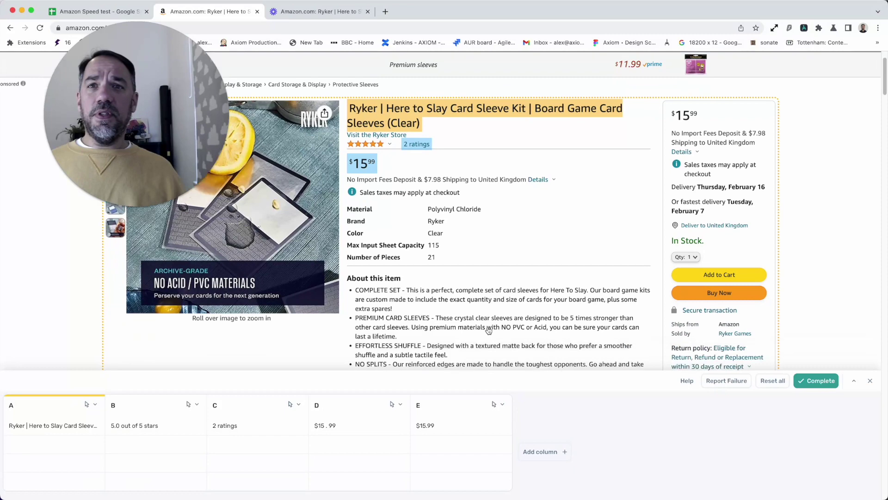
{"action": "left_click", "coordinate": [854, 380]}
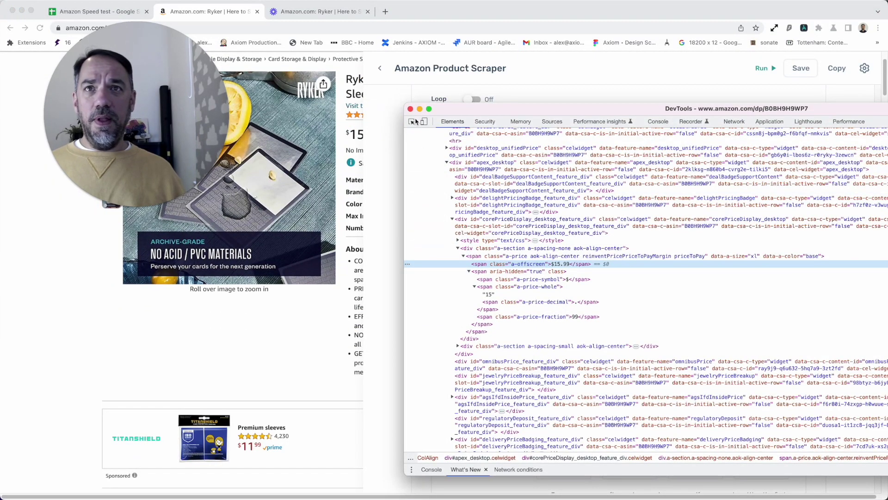
{"action": "left_click", "coordinate": [372, 74]}
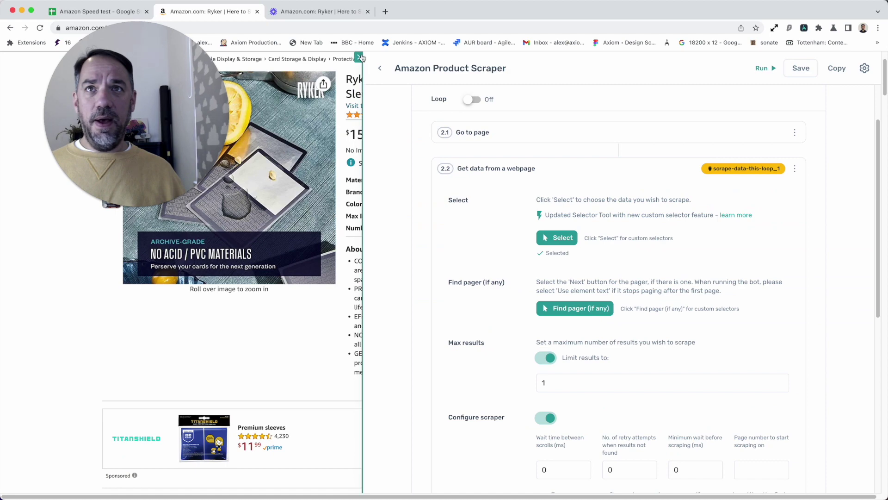
{"action": "left_click", "coordinate": [379, 68]}
{"action": "key", "text": "super+shift+c"}
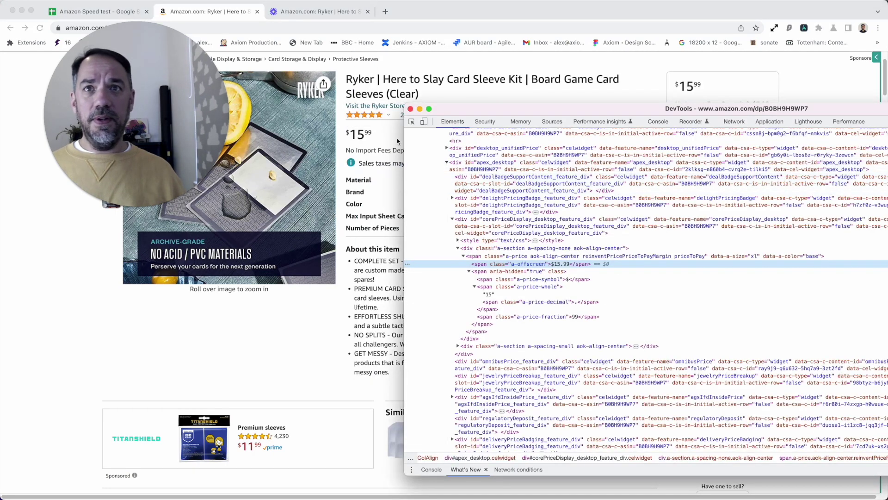
{"action": "left_click", "coordinate": [412, 122]}
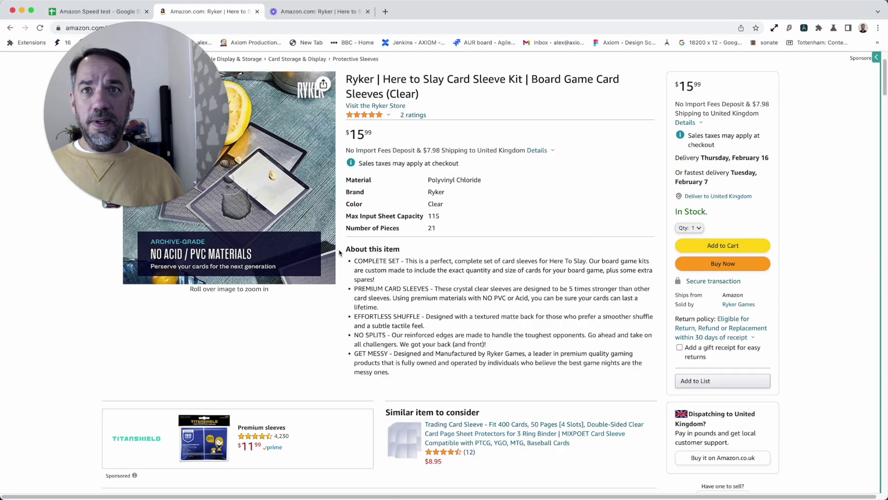
- Inspect 'About this item', select the feature-bullets id, and open the element search
{"action": "left_click", "coordinate": [410, 250]}
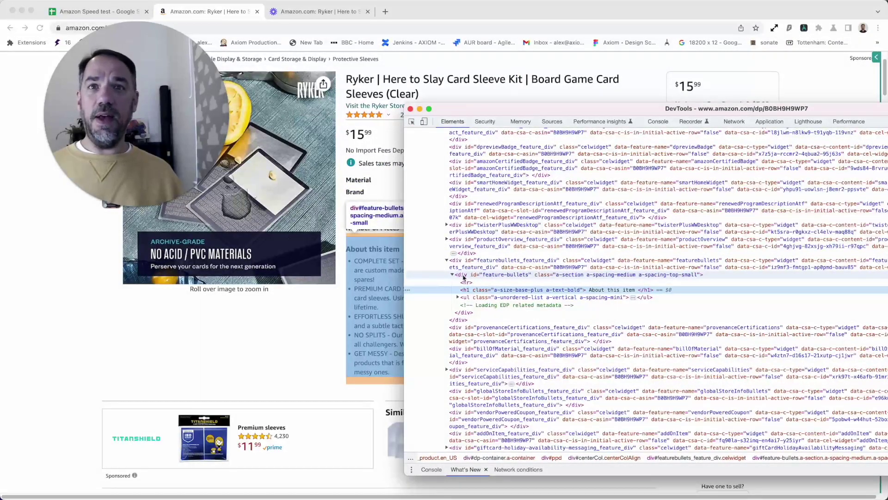
{"action": "left_click", "coordinate": [492, 275]}
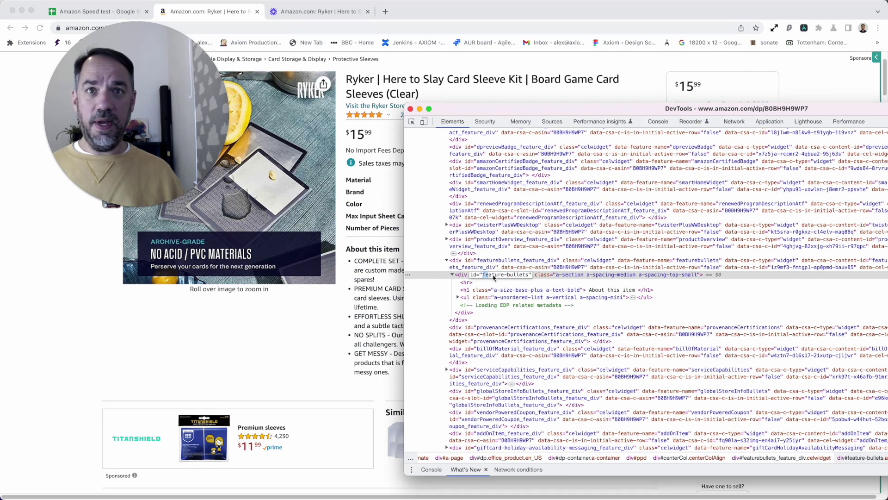
{"action": "mouse_move", "coordinate": [484, 275]}
{"action": "left_mouse_down"}
{"action": "mouse_move", "coordinate": [527, 277]}
{"action": "mouse_move", "coordinate": [492, 276]}
{"action": "left_mouse_up"}
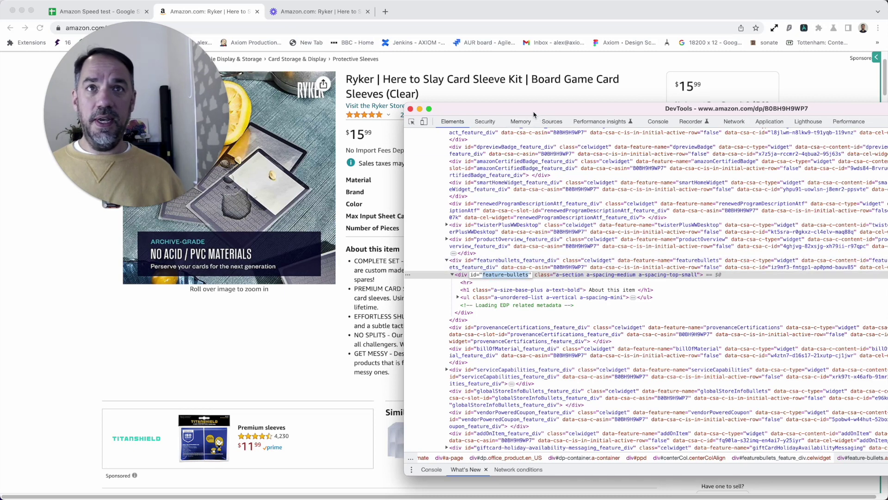
{"action": "left_click_drag", "start_coordinate": [534, 112], "coordinate": [384, 83]}
{"action": "key", "text": "super+f"}
- Search the markup for a-offscreen, step through its 48 matches, then close DevTools
{"action": "type", "text": "a-offscreen"}
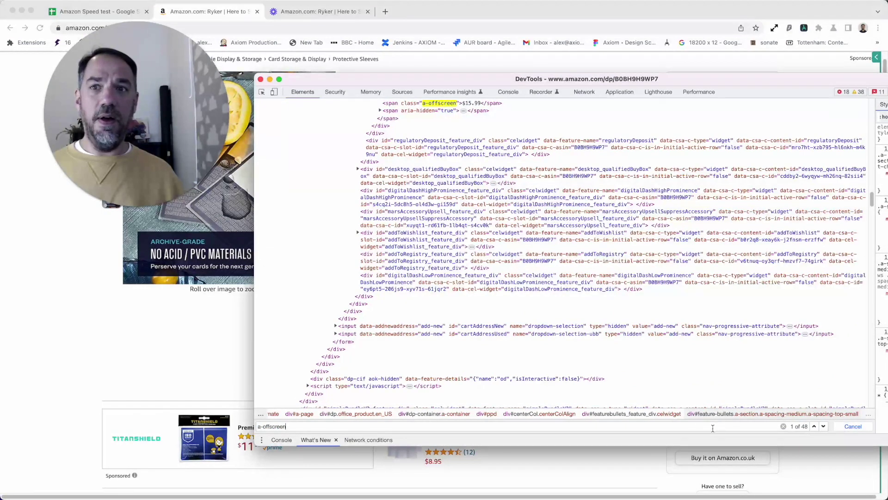
{"action": "key", "text": "Return"}
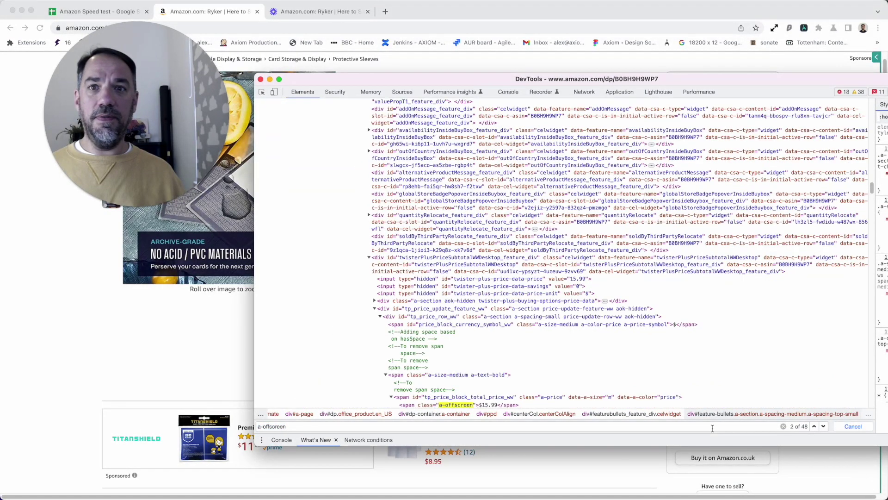
{"action": "left_click", "coordinate": [813, 426]}
{"action": "left_click", "coordinate": [814, 426]}
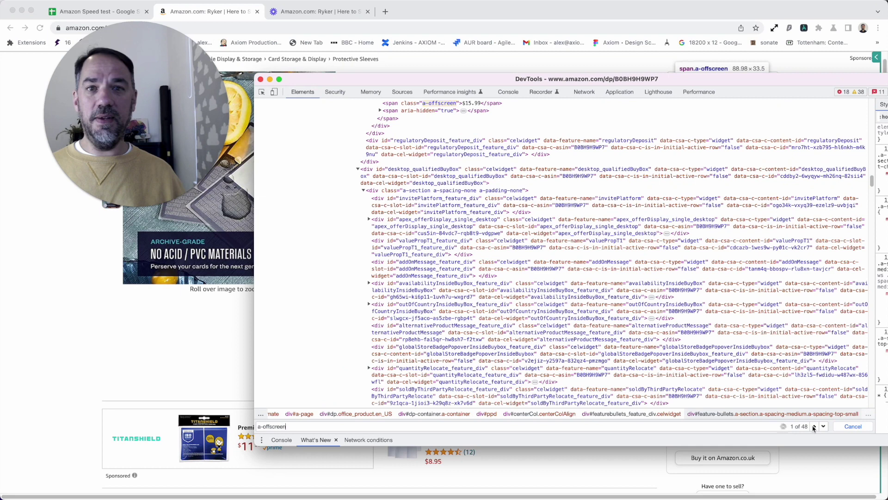
{"action": "left_click", "coordinate": [814, 426]}
{"action": "left_click", "coordinate": [813, 426]}
{"action": "left_click", "coordinate": [813, 426]}
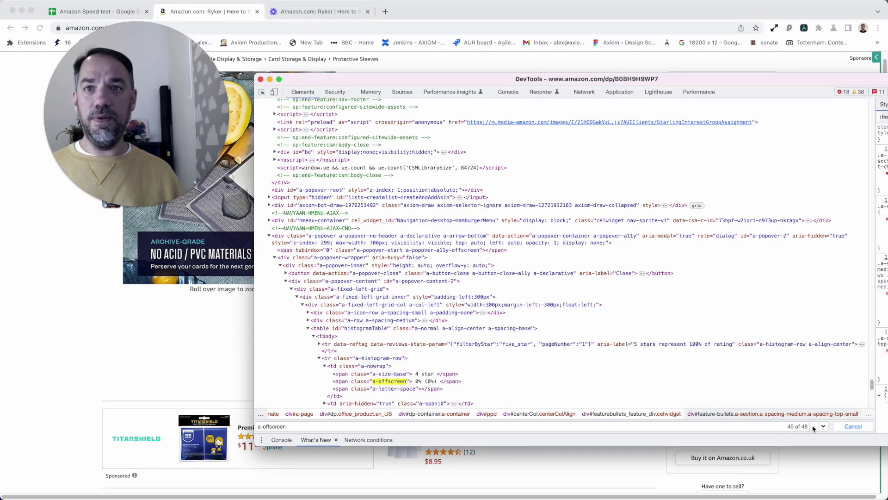
{"action": "key", "text": "Return"}
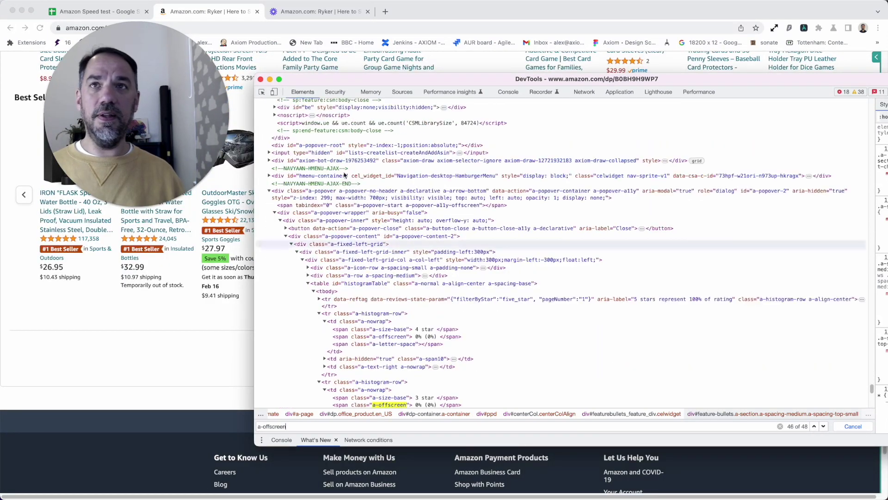
{"action": "key", "text": "super+alt+i"}
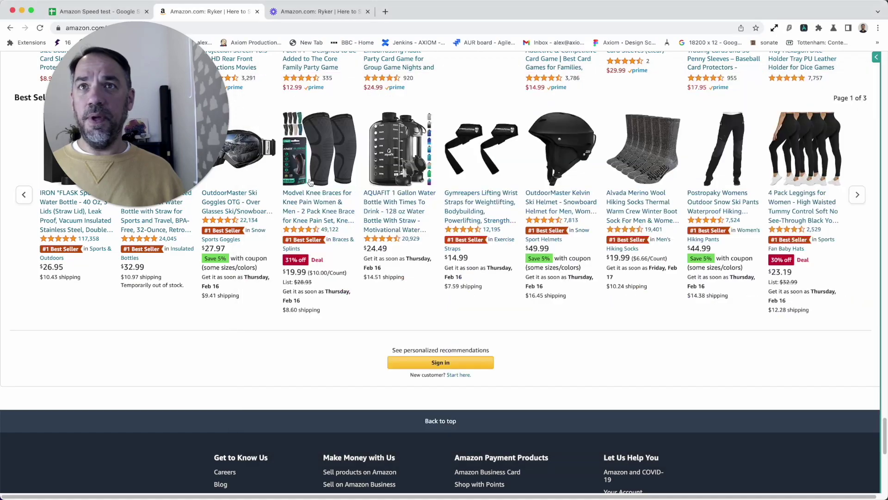
{"action": "scroll", "coordinate": [310, 182], "scroll_direction": "up", "scroll_amount": 20}
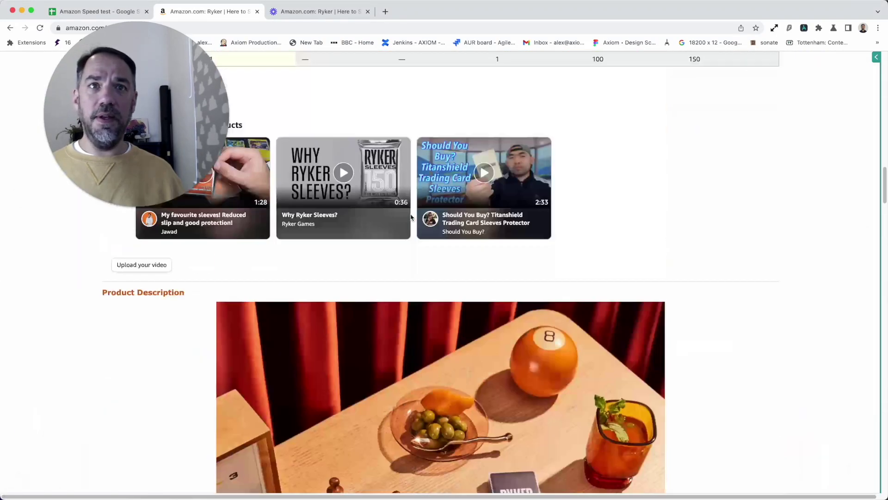
{"action": "scroll", "coordinate": [411, 217], "scroll_direction": "up", "scroll_amount": 20}
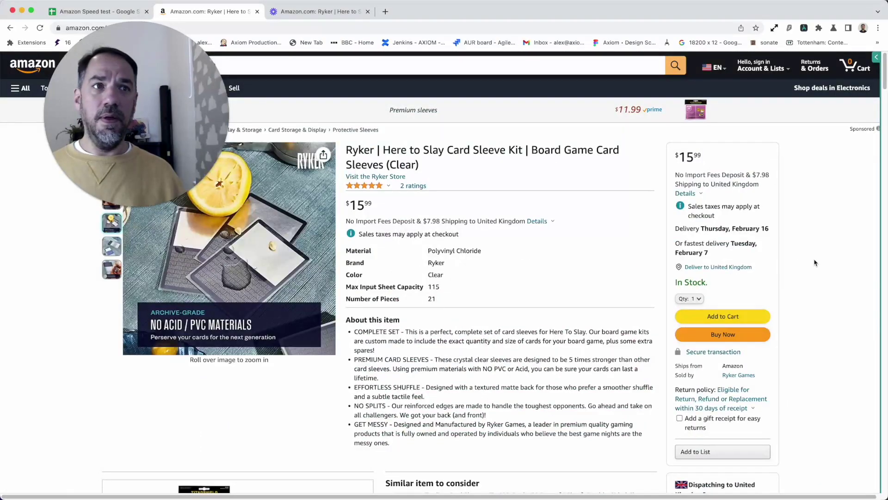
- Inspect 'About this item', search Elements for featurebullets_feature_div, then close DevTools
{"action": "key", "text": "super+alt+i"}
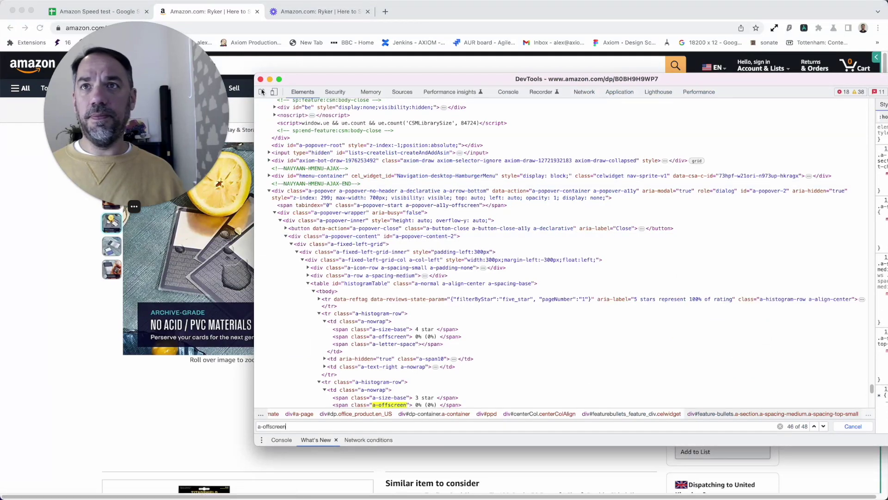
{"action": "left_click", "coordinate": [261, 92]}
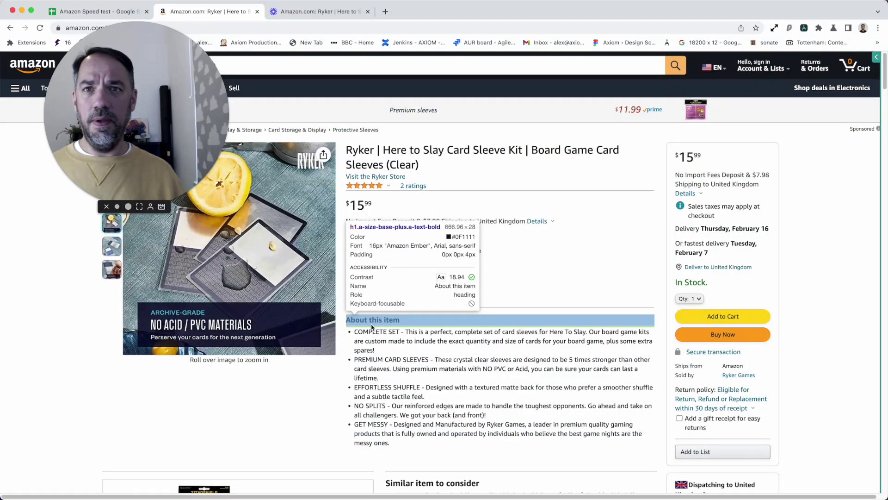
{"action": "left_click", "coordinate": [372, 326]}
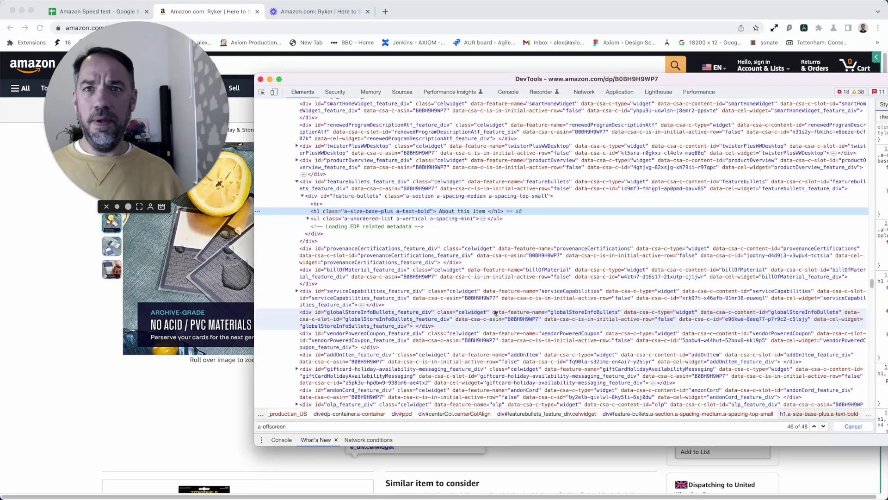
{"action": "left_click", "coordinate": [333, 187]}
{"action": "left_click", "coordinate": [472, 291]}
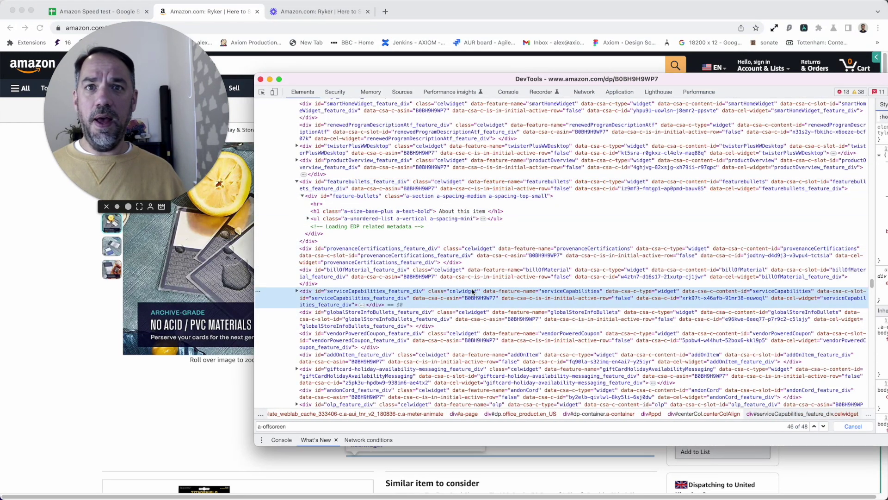
{"action": "key", "text": "super+f"}
{"action": "key", "text": "super+v"}
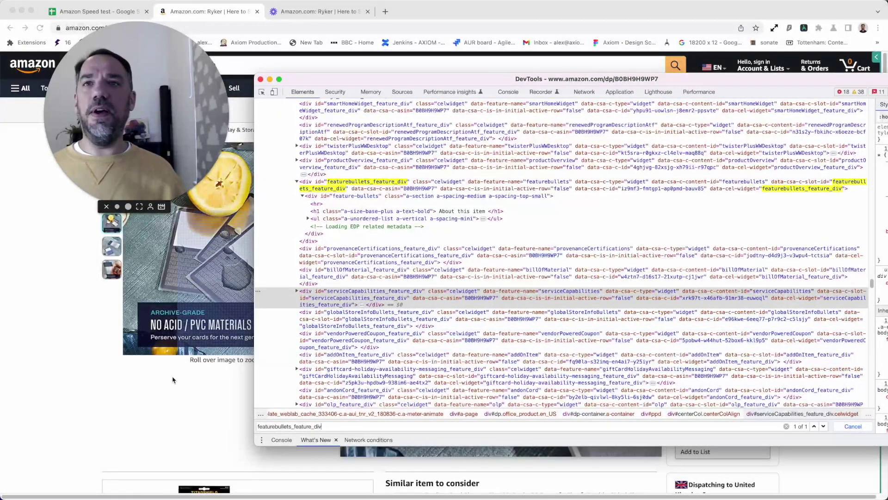
{"action": "key", "text": "super+alt+i"}
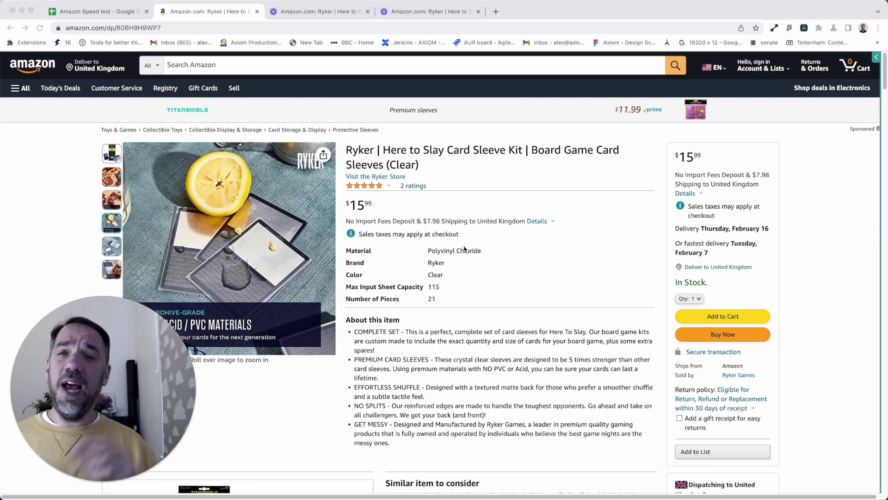
- Open the Amazon Product Scraper bot, dismiss its run warnings, and collapse Get data from a webpage
{"action": "left_click", "coordinate": [876, 57]}
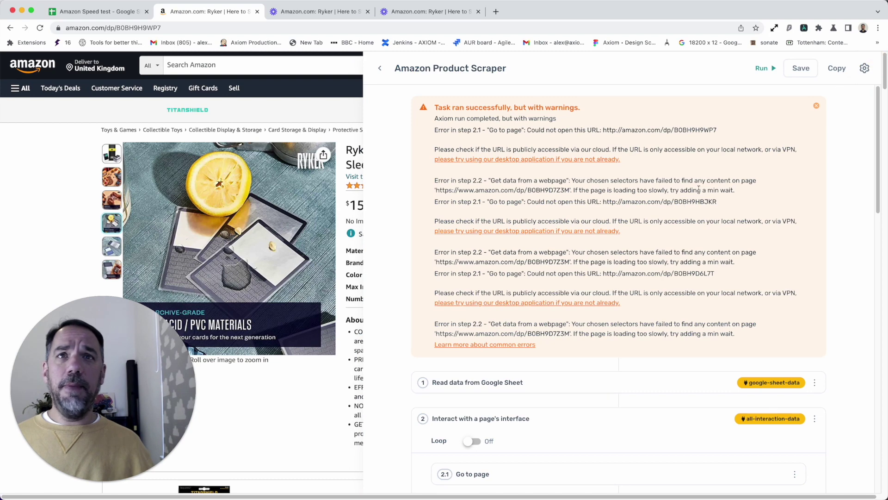
{"action": "left_click", "coordinate": [816, 105]}
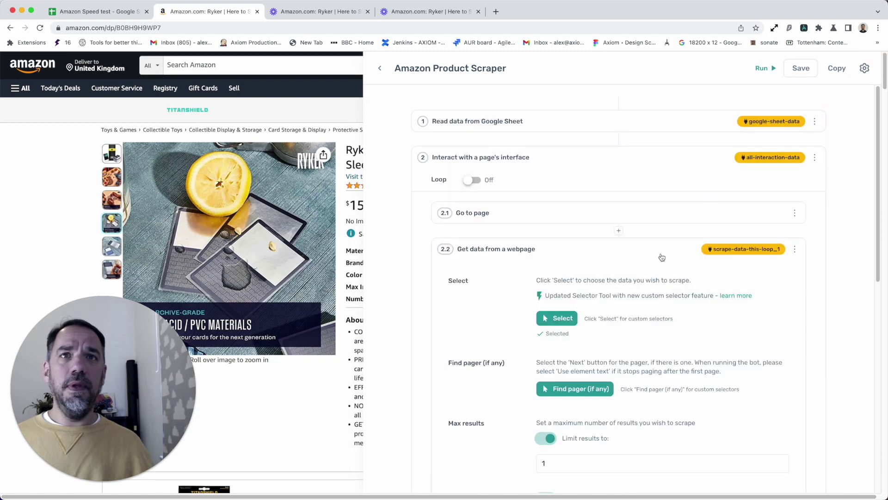
{"action": "scroll", "coordinate": [592, 352], "scroll_direction": "down", "scroll_amount": 6}
{"action": "scroll", "coordinate": [585, 357], "scroll_direction": "up", "scroll_amount": 6}
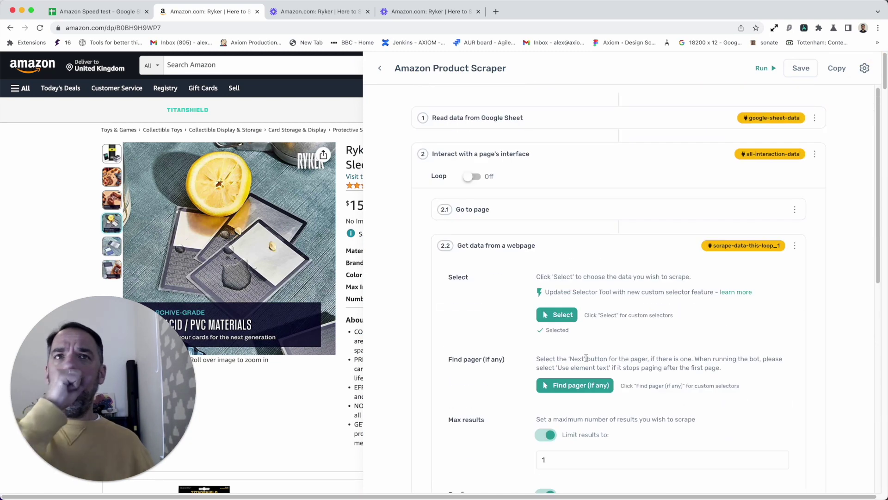
{"action": "left_click", "coordinate": [591, 251]}
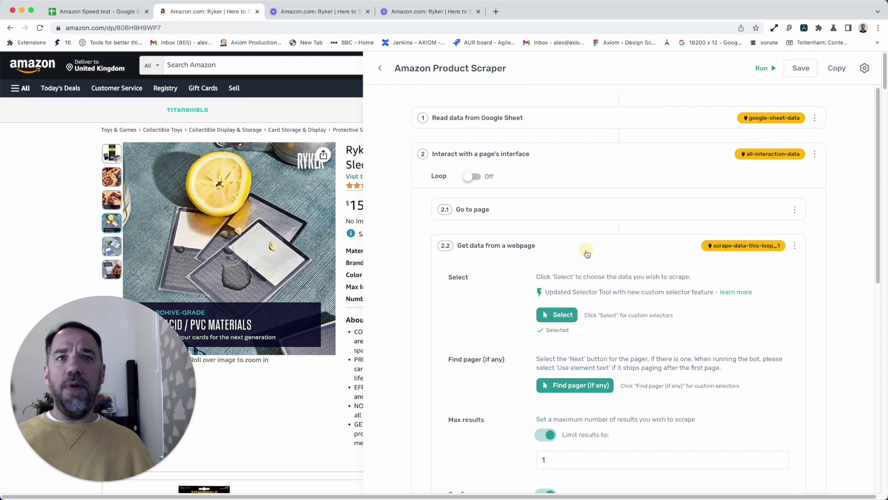
- Review the Read data from Google Sheet step, then show Go to page's [google-sheet-data?*&3] URL
{"action": "left_click", "coordinate": [573, 118]}
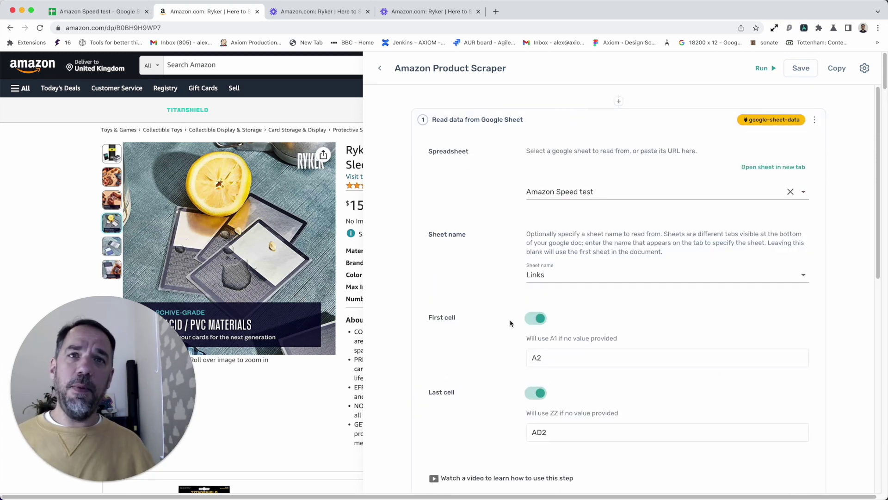
{"action": "scroll", "coordinate": [555, 231], "scroll_direction": "down", "scroll_amount": 3}
{"action": "scroll", "coordinate": [555, 245], "scroll_direction": "up", "scroll_amount": 1}
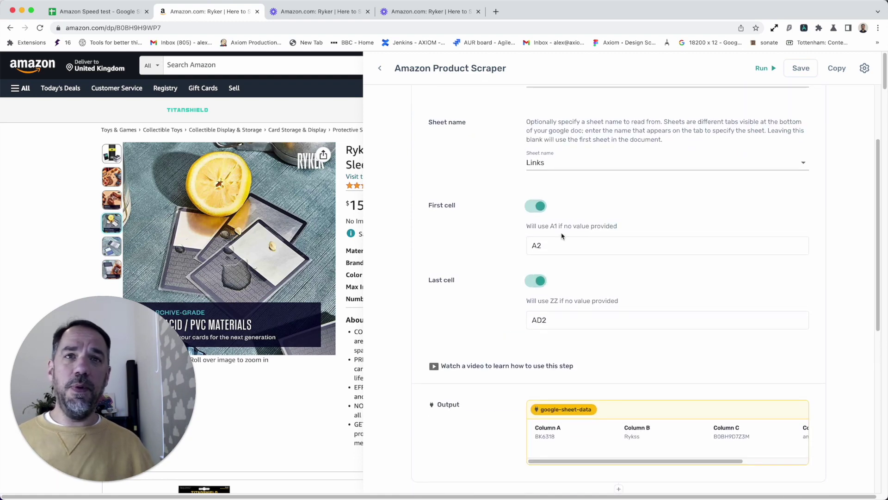
{"action": "scroll", "coordinate": [590, 379], "scroll_direction": "up", "scroll_amount": 3}
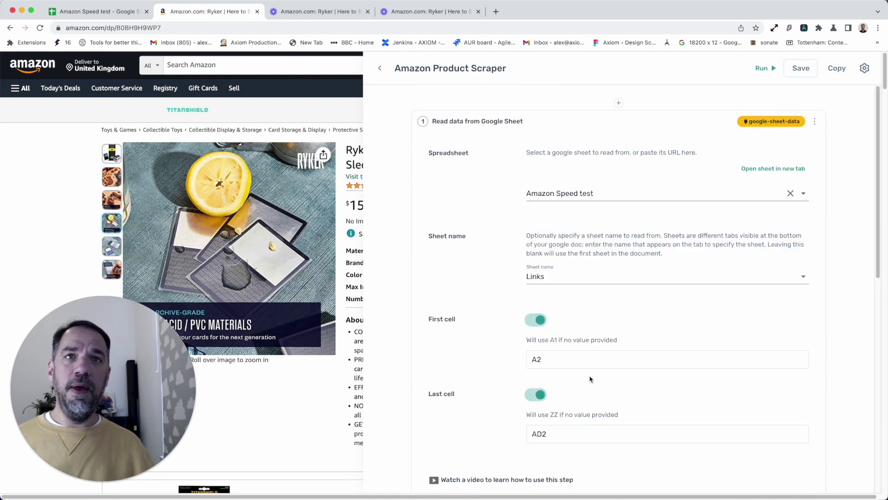
{"action": "left_click", "coordinate": [565, 124]}
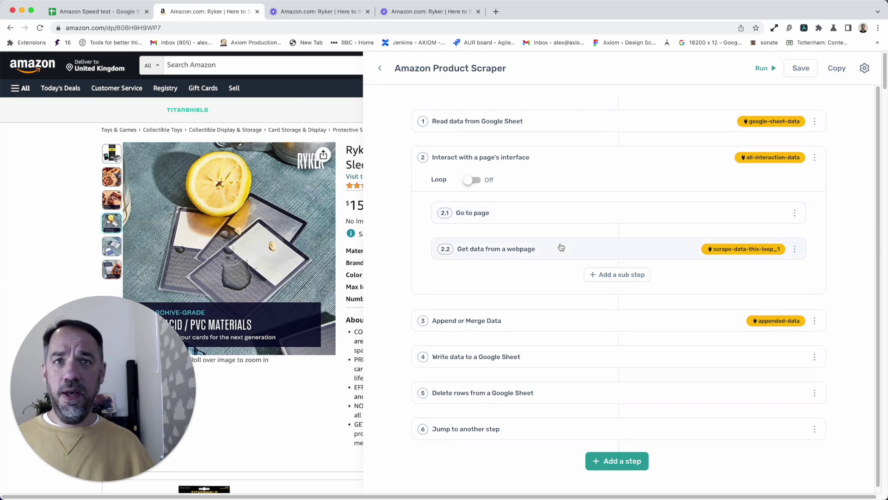
{"action": "left_click", "coordinate": [557, 218]}
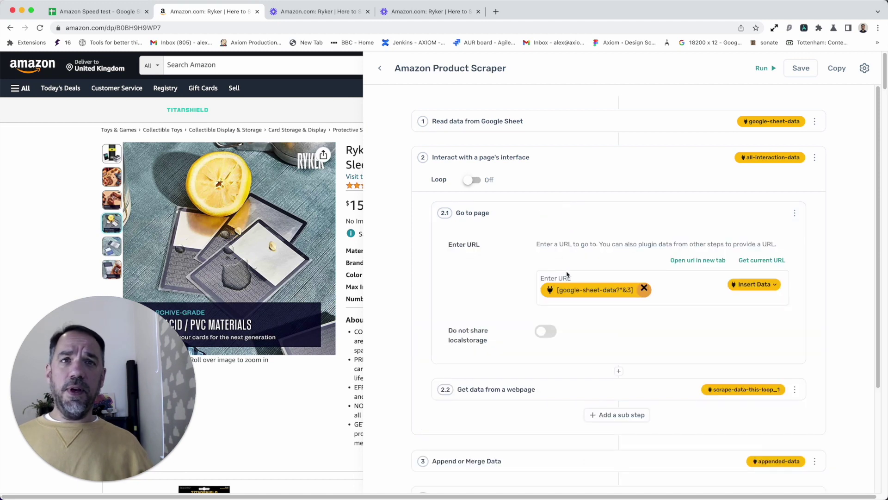
- Open Get data from a webpage and check the result limit of 1 and scroll wait of 0
{"action": "left_click", "coordinate": [596, 218]}
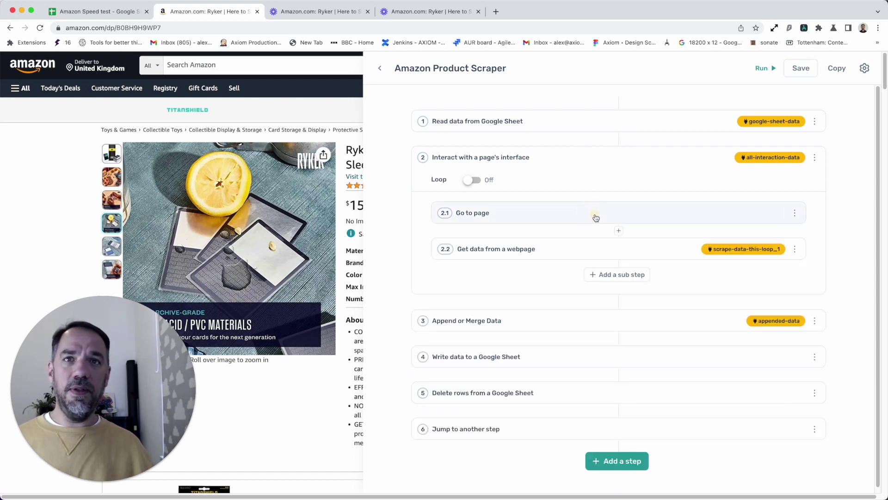
{"action": "left_click", "coordinate": [590, 245]}
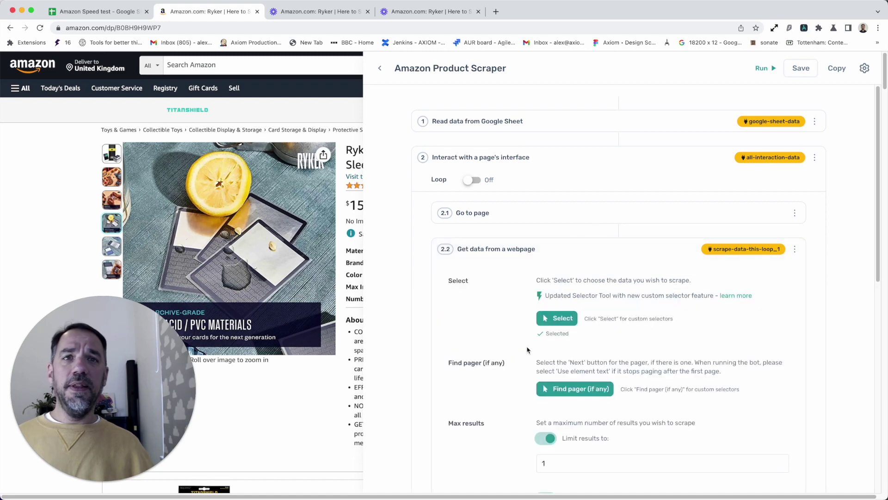
{"action": "scroll", "coordinate": [527, 350], "scroll_direction": "down", "scroll_amount": 1}
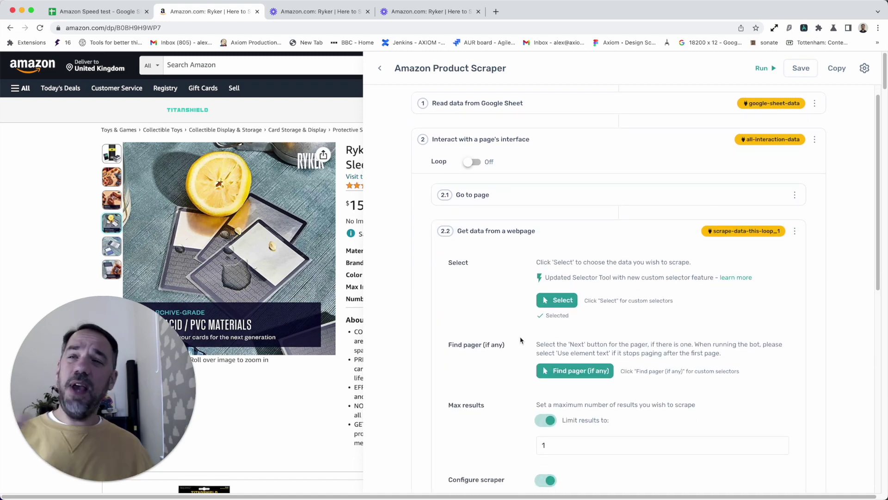
{"action": "scroll", "coordinate": [530, 313], "scroll_direction": "down", "scroll_amount": 5}
{"action": "scroll", "coordinate": [530, 314], "scroll_direction": "down", "scroll_amount": 7}
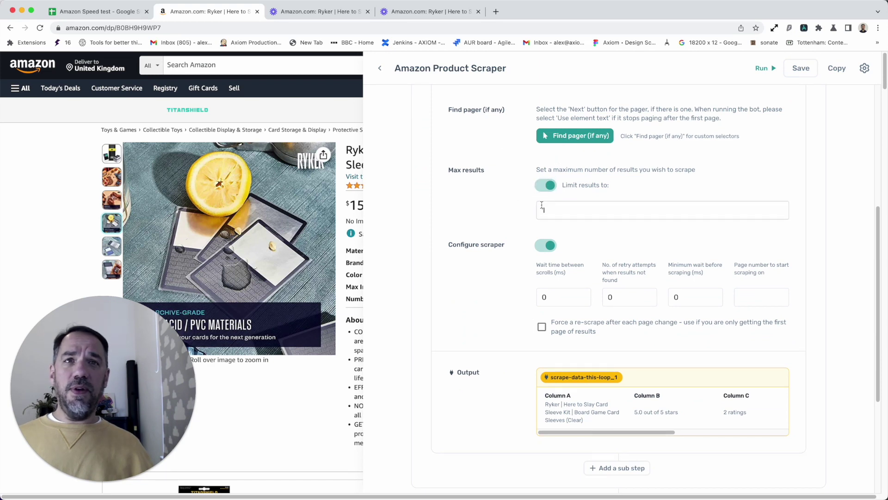
{"action": "left_click", "coordinate": [547, 210]}
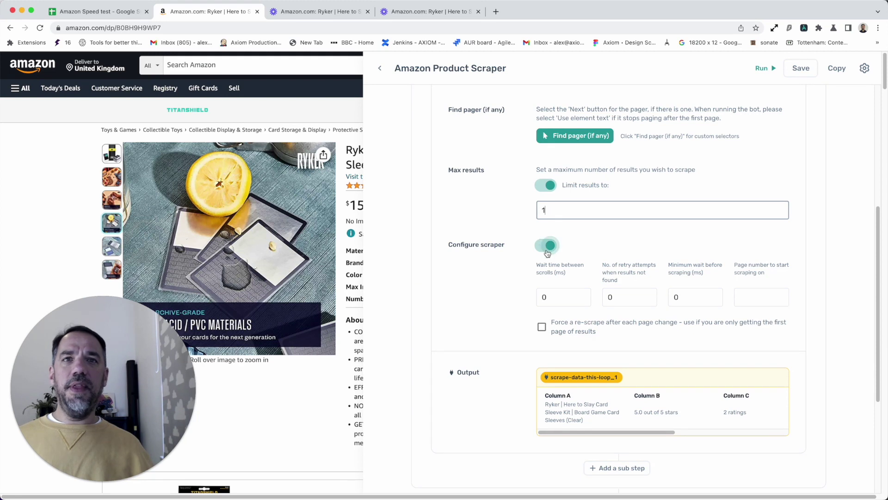
{"action": "left_click", "coordinate": [562, 299]}
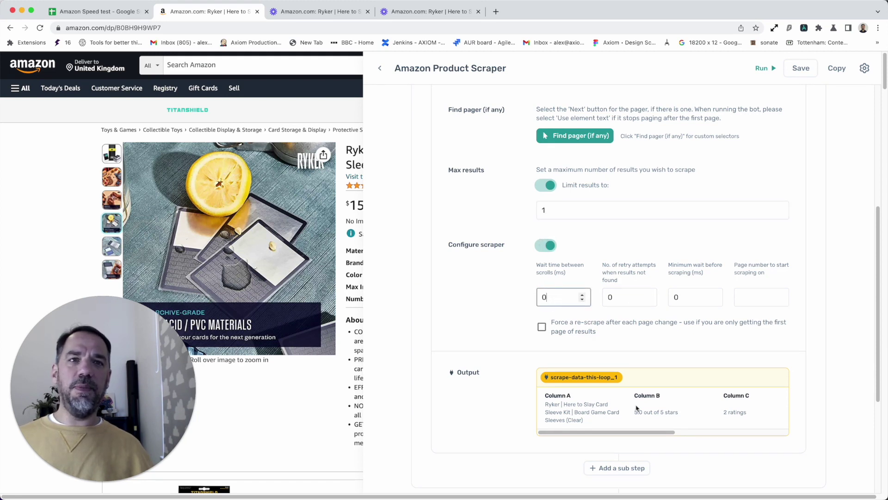
{"action": "left_click_drag", "start_coordinate": [638, 432], "coordinate": [530, 419]}
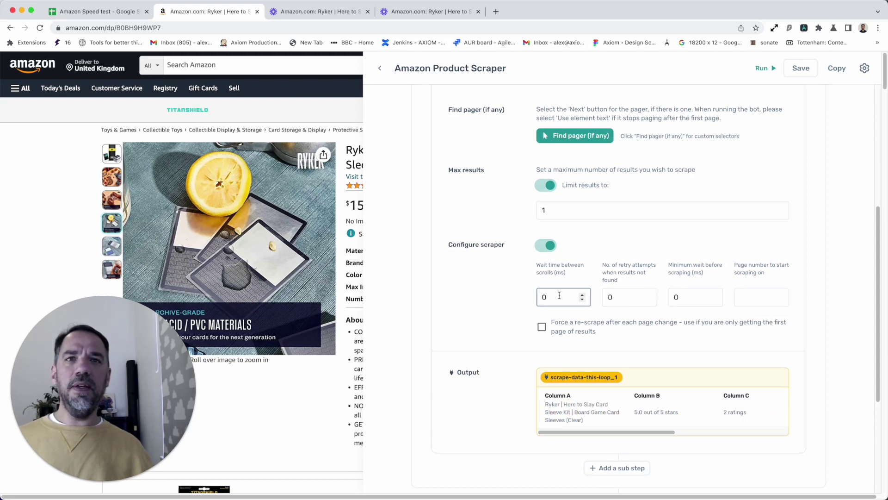
{"action": "left_click_drag", "start_coordinate": [559, 295], "coordinate": [527, 296]}
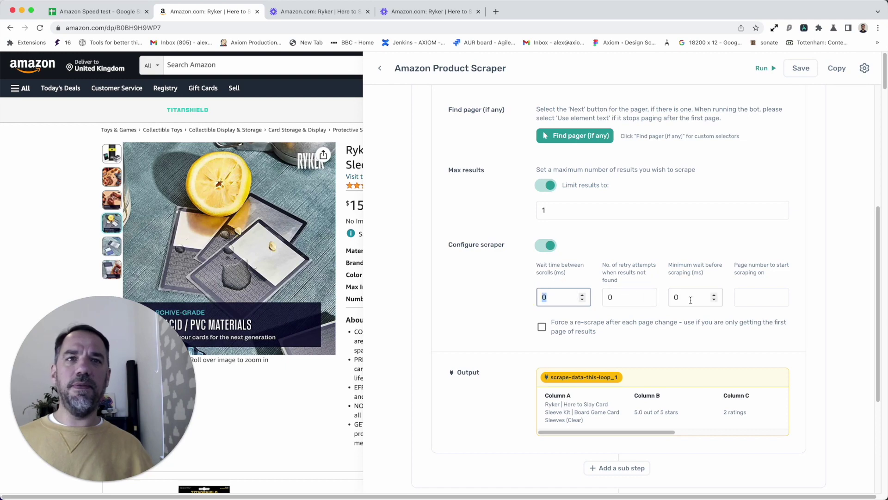
- Reopen the Get data step to review its preview: title, 5.0 out of 5 stars, 2 ratings
{"action": "scroll", "coordinate": [610, 272], "scroll_direction": "up", "scroll_amount": 5}
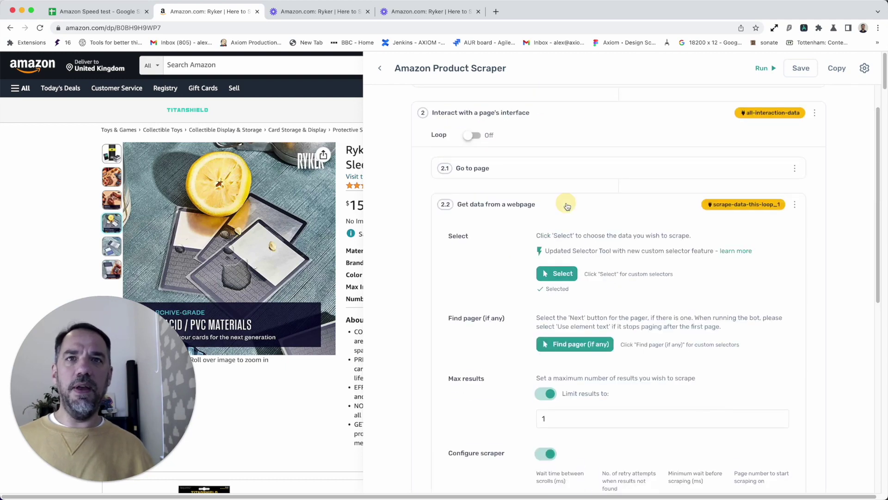
{"action": "left_click", "coordinate": [562, 204]}
{"action": "left_click", "coordinate": [571, 239]}
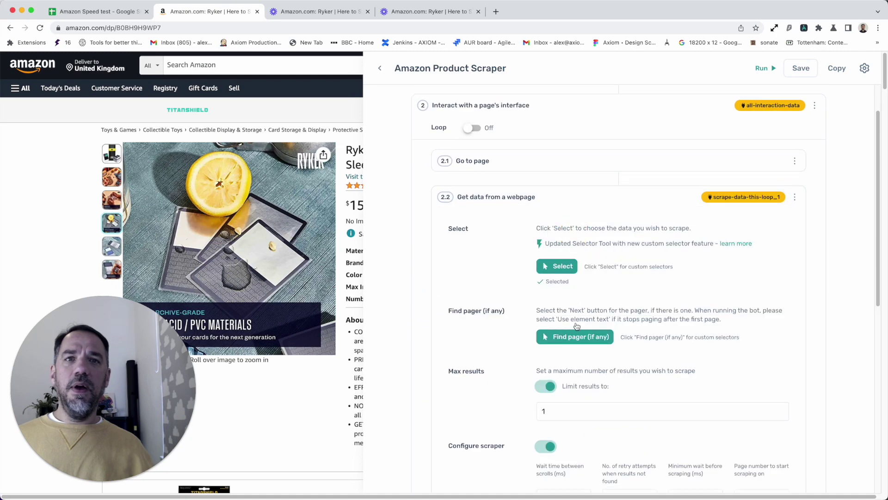
{"action": "scroll", "coordinate": [641, 272], "scroll_direction": "down", "scroll_amount": 6}
{"action": "scroll", "coordinate": [637, 275], "scroll_direction": "up", "scroll_amount": 1}
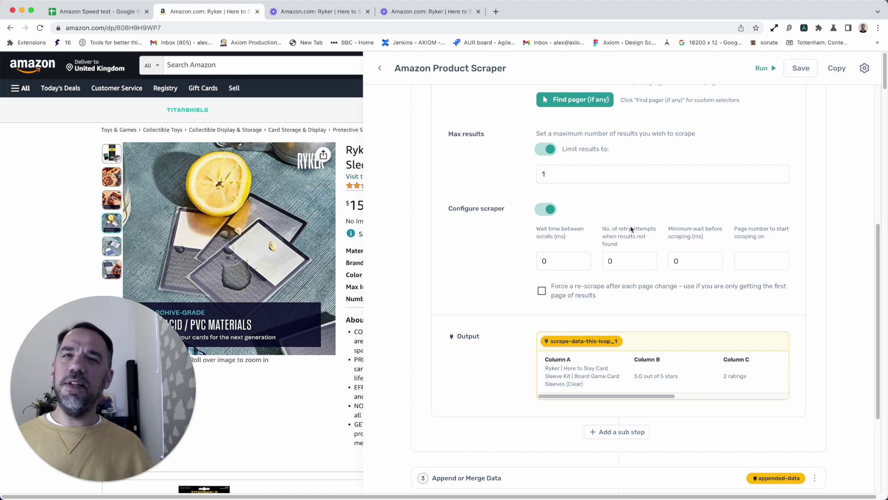
{"action": "scroll", "coordinate": [631, 228], "scroll_direction": "up", "scroll_amount": 2}
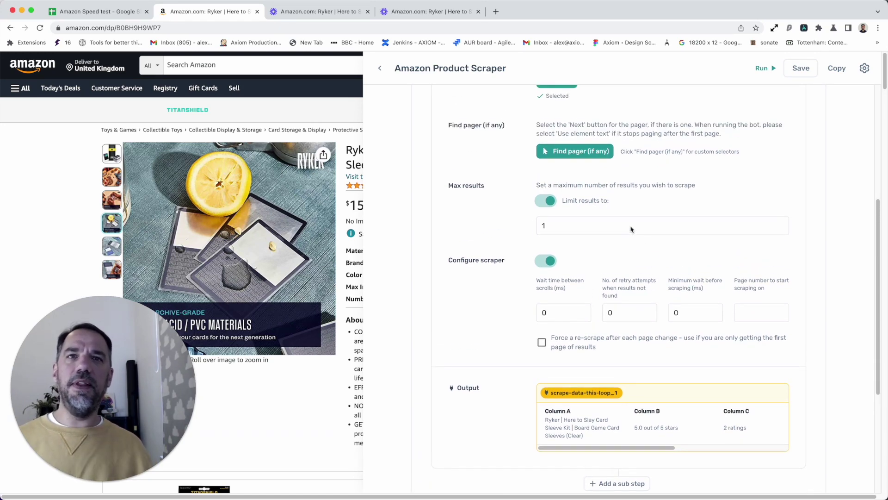
{"action": "scroll", "coordinate": [631, 229], "scroll_direction": "down", "scroll_amount": 5}
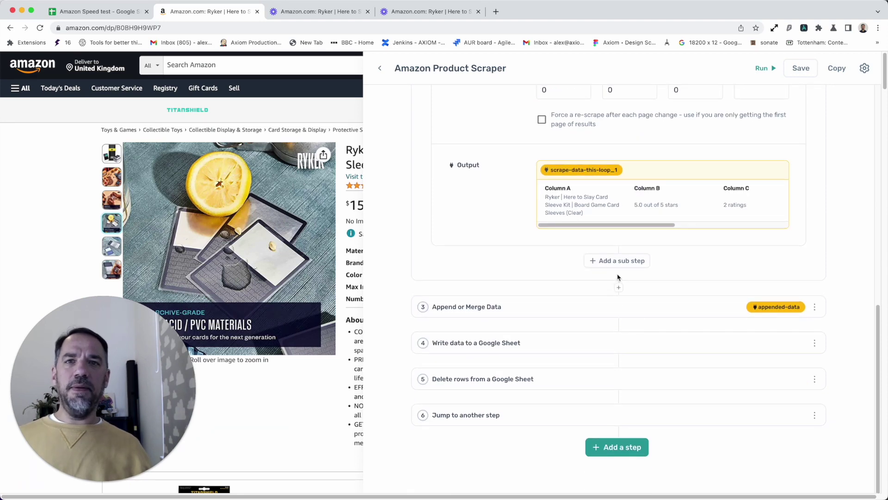
- Expand step 3, Append or Merge Data, and review its settings
{"action": "scroll", "coordinate": [602, 291], "scroll_direction": "up", "scroll_amount": 6}
{"action": "scroll", "coordinate": [592, 301], "scroll_direction": "down", "scroll_amount": 6}
{"action": "left_click", "coordinate": [581, 309]}
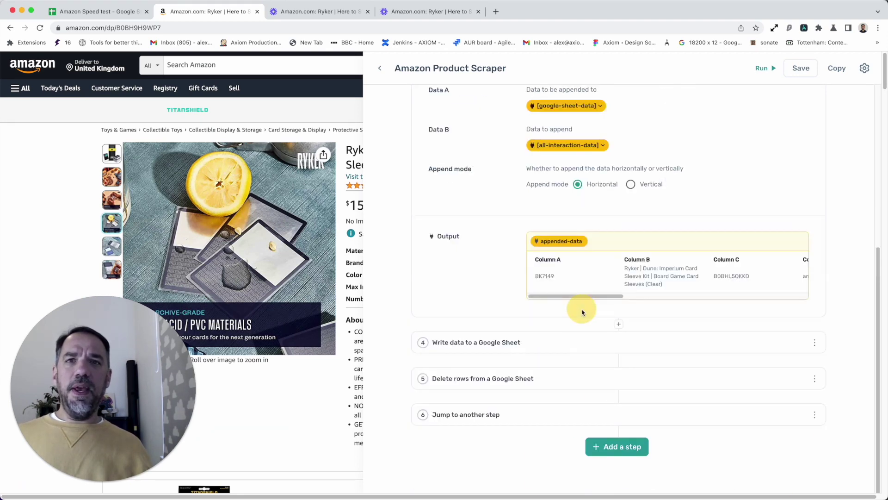
{"action": "scroll", "coordinate": [582, 310], "scroll_direction": "up", "scroll_amount": 4}
{"action": "scroll", "coordinate": [584, 308], "scroll_direction": "down", "scroll_amount": 2}
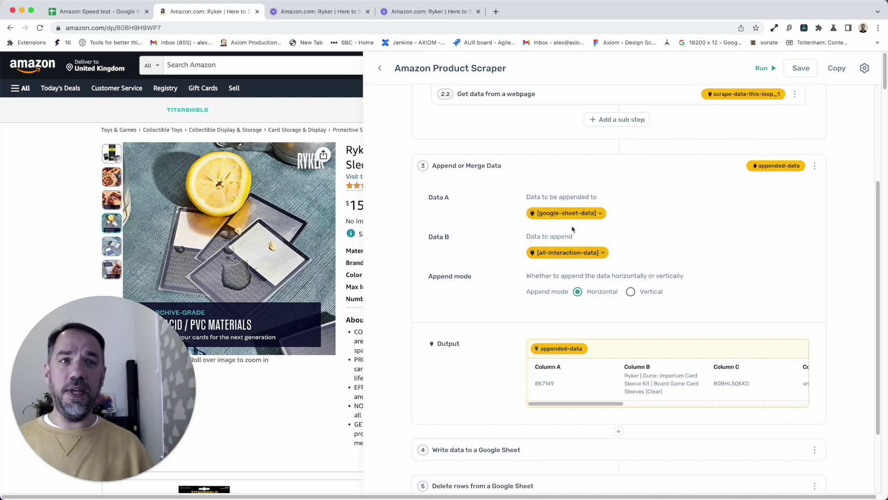
{"action": "left_click_drag", "start_coordinate": [588, 407], "coordinate": [555, 402]}
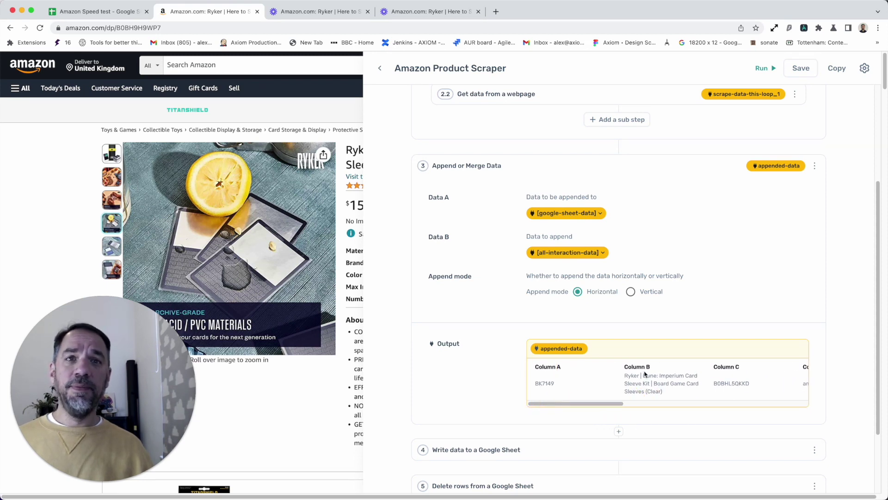
- Review step 4, Write data to a Google Sheet, then collapse it back into the six-step list
{"action": "scroll", "coordinate": [559, 407], "scroll_direction": "down", "scroll_amount": 3}
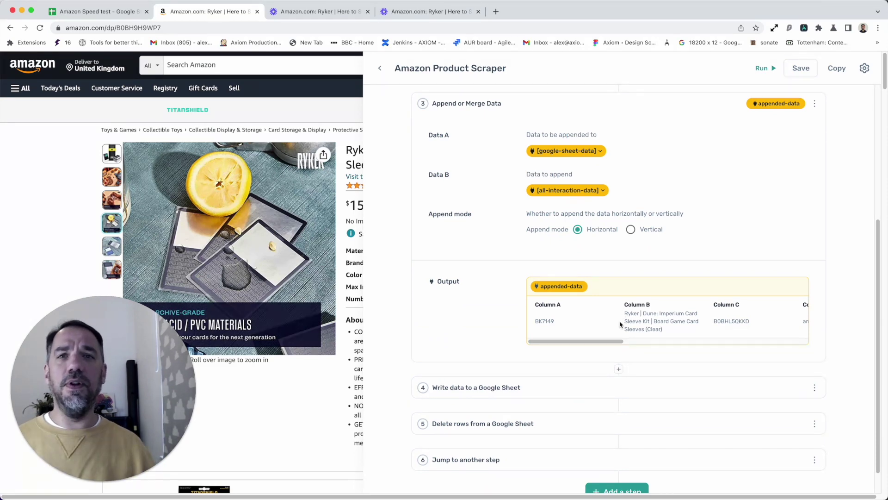
{"action": "left_click", "coordinate": [567, 394]}
{"action": "scroll", "coordinate": [565, 394], "scroll_direction": "down", "scroll_amount": 8}
{"action": "scroll", "coordinate": [565, 395], "scroll_direction": "up", "scroll_amount": 9}
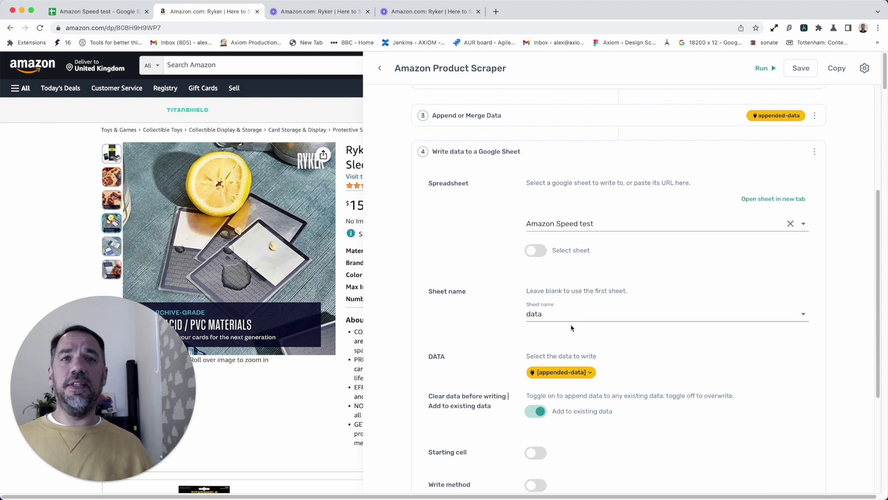
{"action": "scroll", "coordinate": [555, 301], "scroll_direction": "down", "scroll_amount": 3}
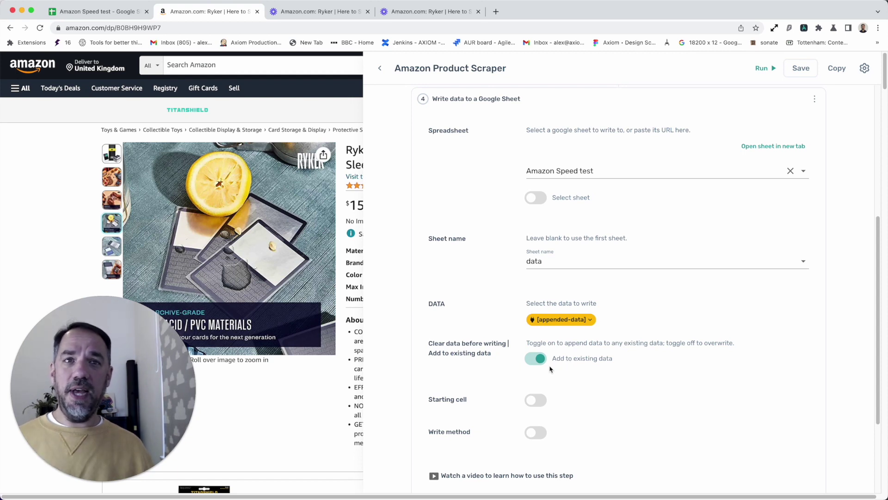
{"action": "left_click", "coordinate": [560, 103]}
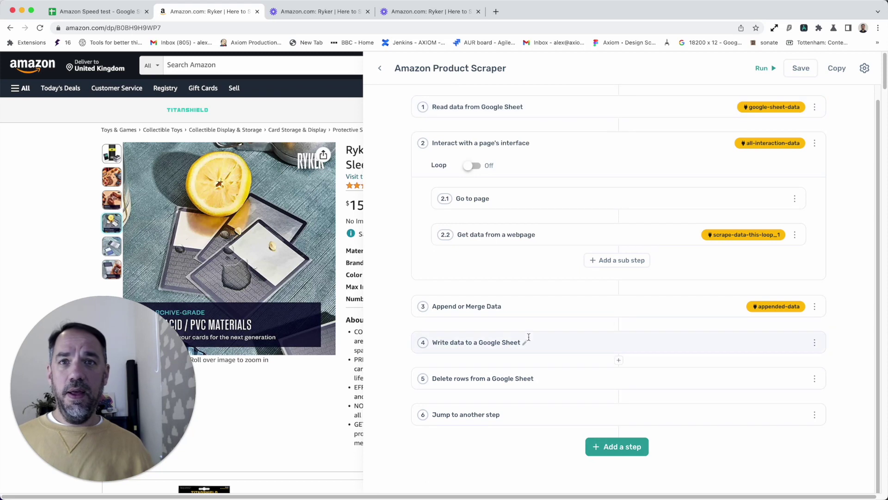
{"action": "left_click", "coordinate": [567, 379]}
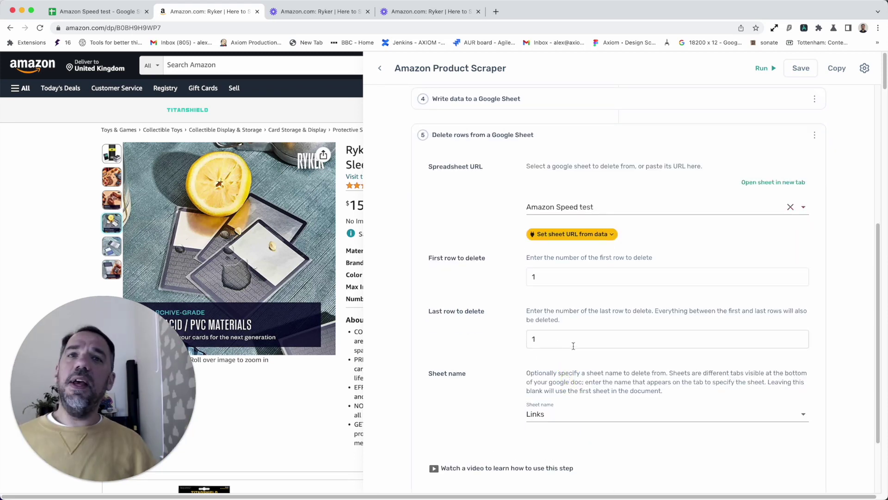
{"action": "scroll", "coordinate": [491, 343], "scroll_direction": "down", "scroll_amount": 3}
{"action": "scroll", "coordinate": [494, 344], "scroll_direction": "up", "scroll_amount": 8}
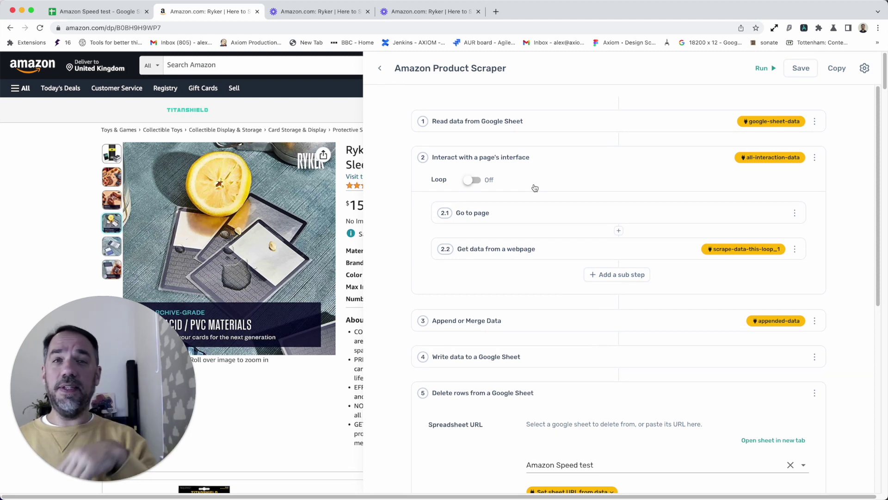
{"action": "scroll", "coordinate": [596, 372], "scroll_direction": "down", "scroll_amount": 8}
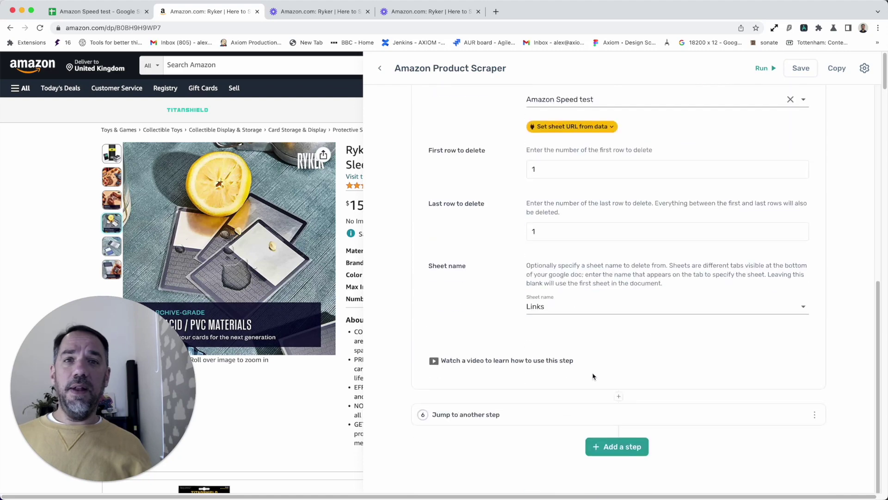
{"action": "left_click", "coordinate": [595, 407]}
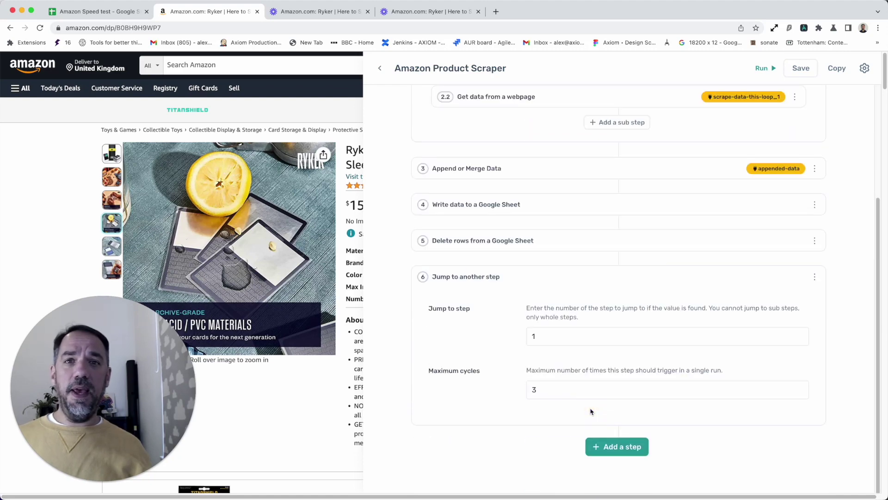
{"action": "scroll", "coordinate": [534, 339], "scroll_direction": "up", "scroll_amount": 4}
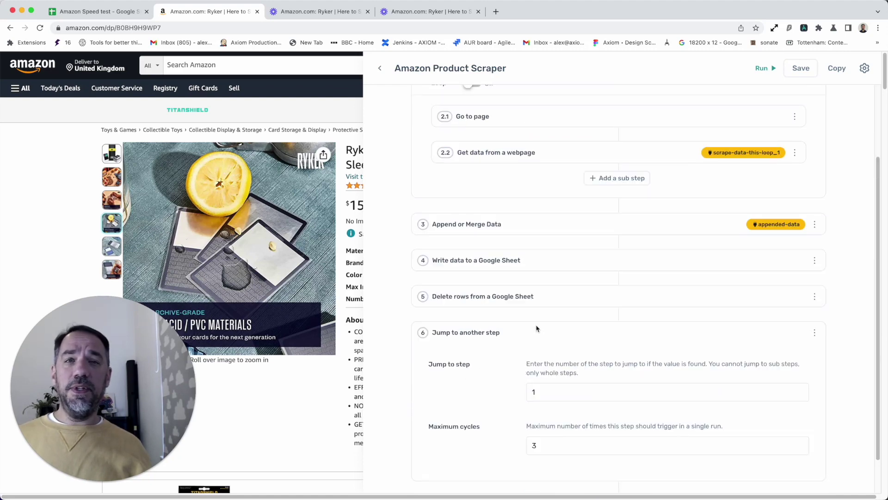
{"action": "scroll", "coordinate": [539, 335], "scroll_direction": "down", "scroll_amount": 4}
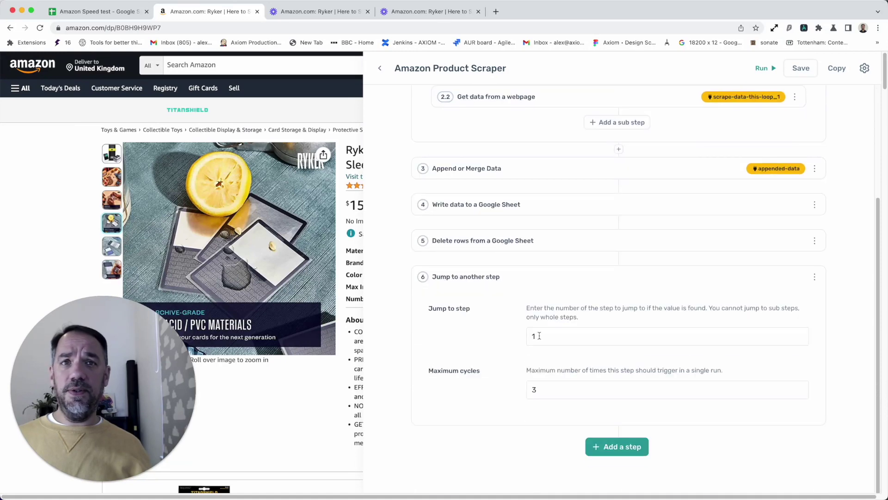
{"action": "left_click", "coordinate": [539, 385]}
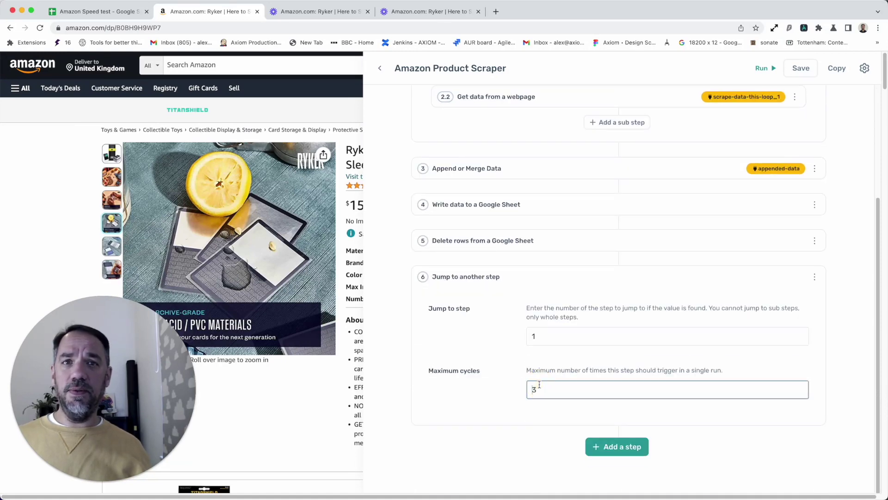
{"action": "left_click", "coordinate": [571, 279]}
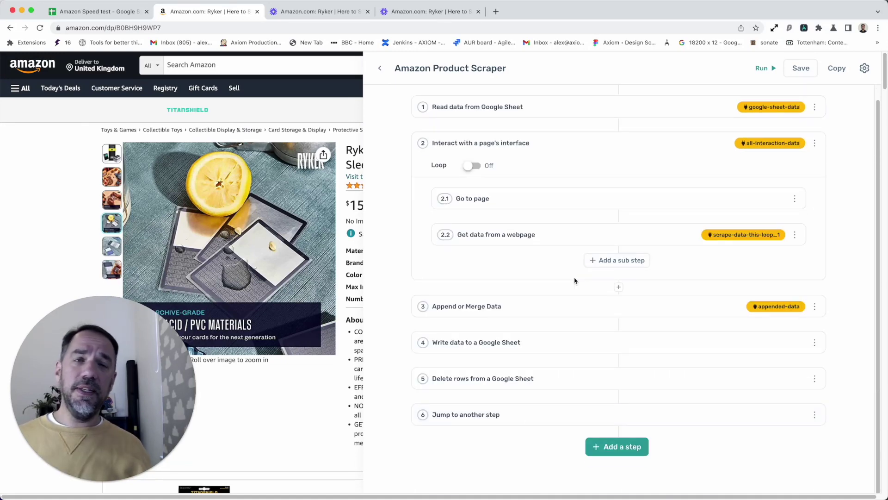
{"action": "scroll", "coordinate": [575, 281], "scroll_direction": "up", "scroll_amount": 1}
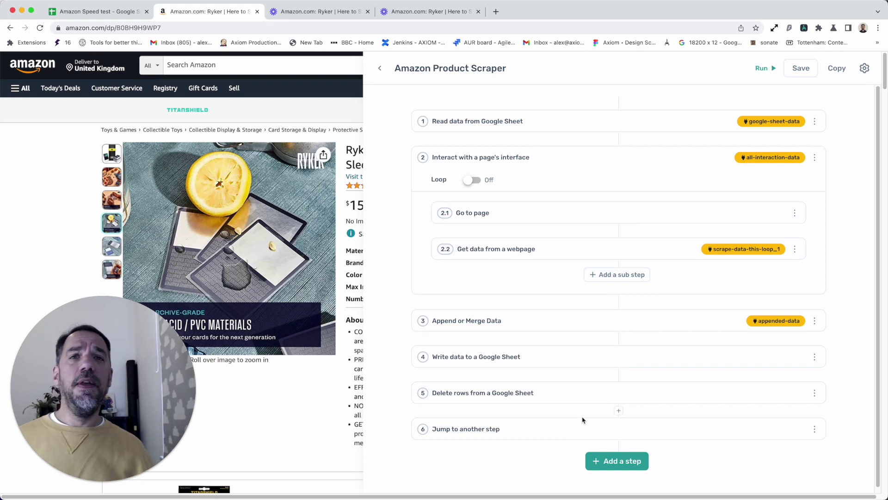
{"action": "scroll", "coordinate": [599, 428], "scroll_direction": "down", "scroll_amount": 1}
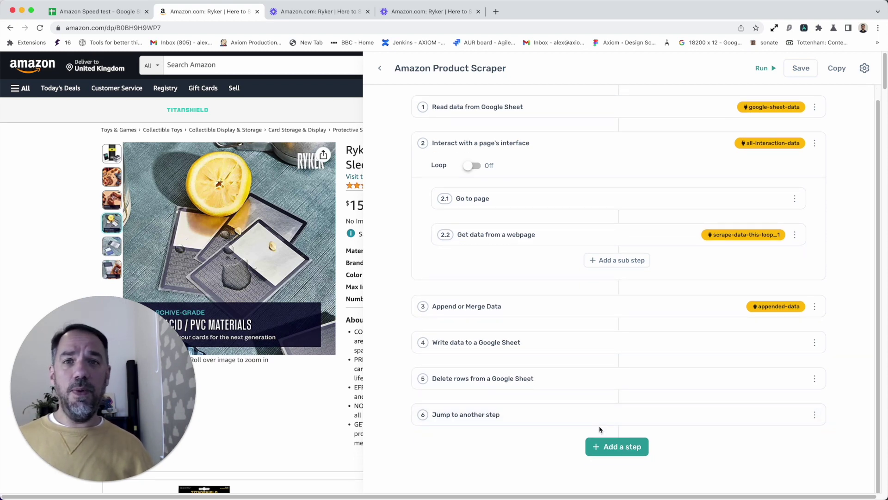
{"action": "scroll", "coordinate": [600, 429], "scroll_direction": "up", "scroll_amount": 1}
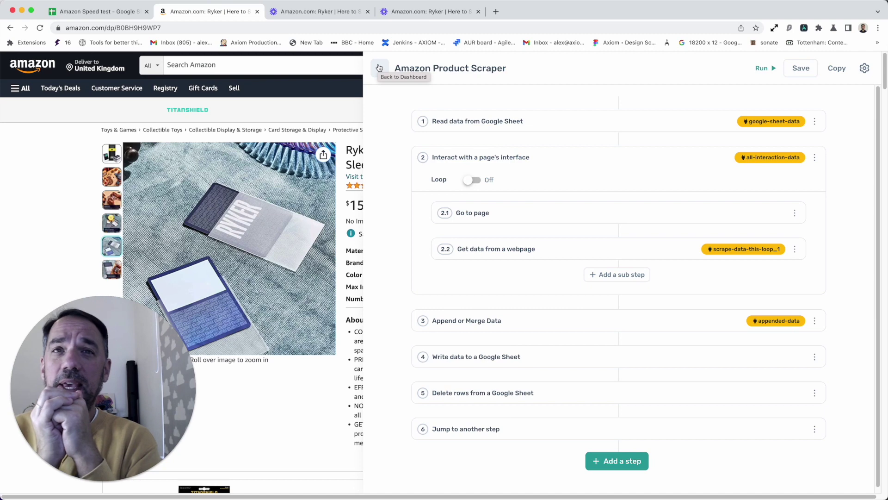
{"action": "left_click", "coordinate": [564, 242]}
- Hide the Axiom panel to inspect the Amazon product page, then restore it from the edge tab
{"action": "scroll", "coordinate": [558, 358], "scroll_direction": "down", "scroll_amount": 4}
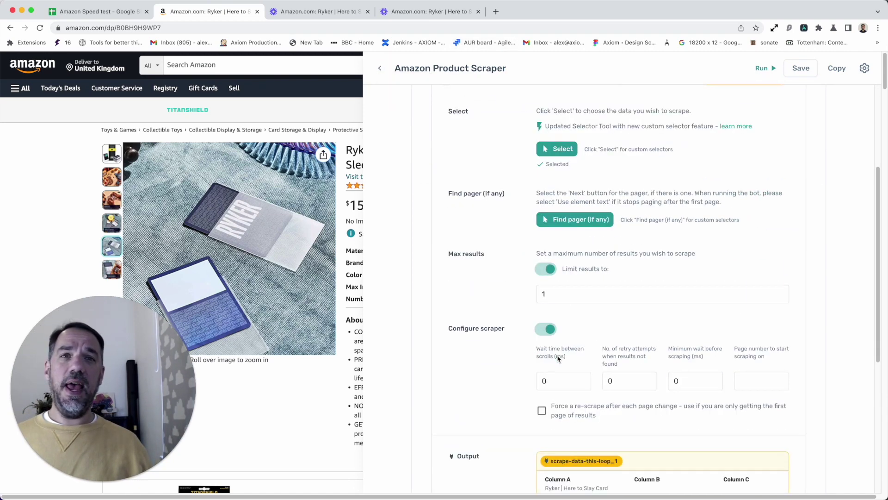
{"action": "scroll", "coordinate": [558, 358], "scroll_direction": "down", "scroll_amount": 3}
{"action": "left_click", "coordinate": [352, 54]}
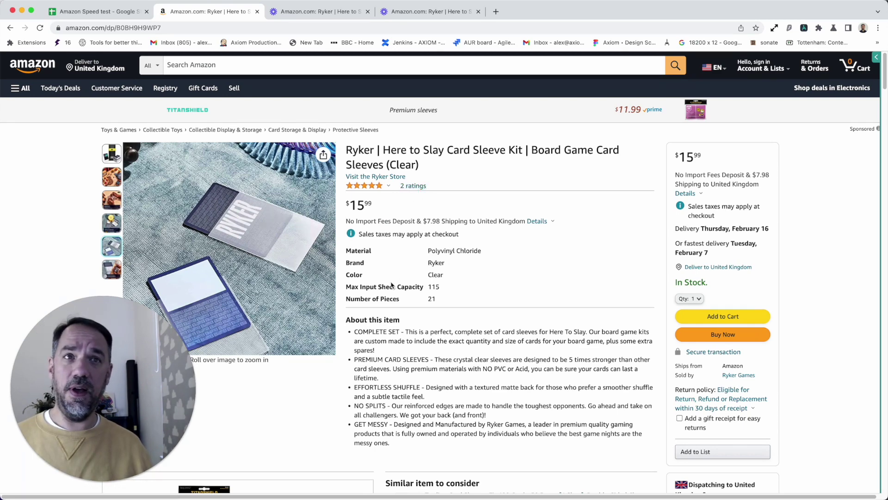
{"action": "scroll", "coordinate": [392, 284], "scroll_direction": "down", "scroll_amount": 1}
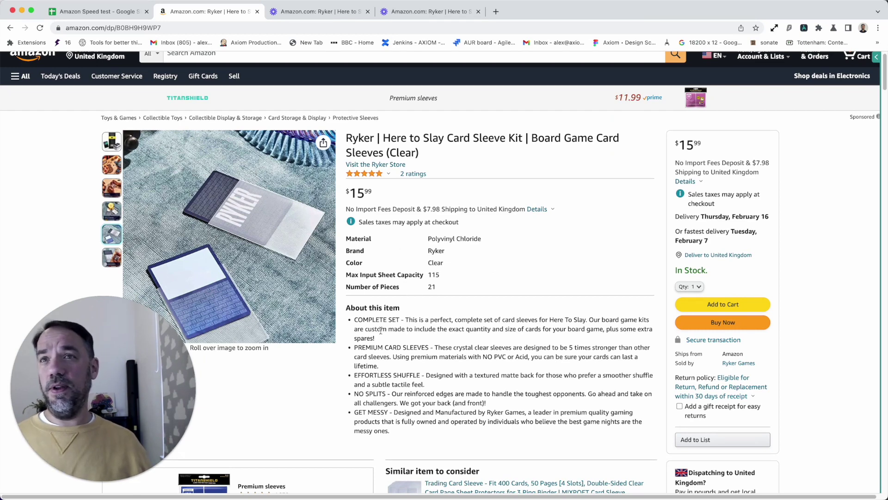
{"action": "scroll", "coordinate": [380, 330], "scroll_direction": "down", "scroll_amount": 5}
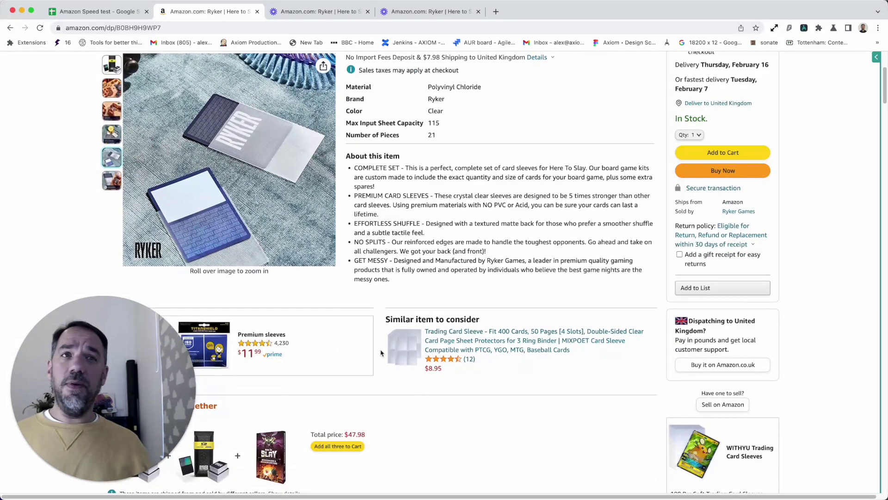
{"action": "scroll", "coordinate": [381, 353], "scroll_direction": "up", "scroll_amount": 5}
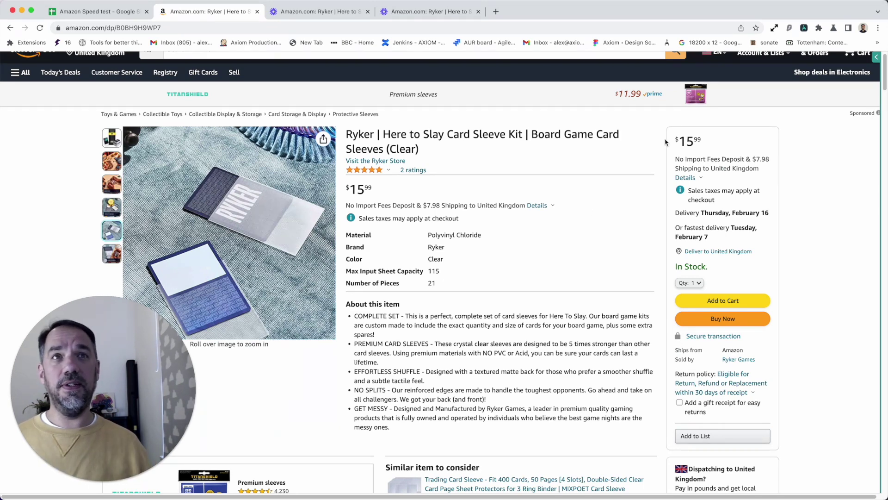
{"action": "left_click", "coordinate": [872, 60]}
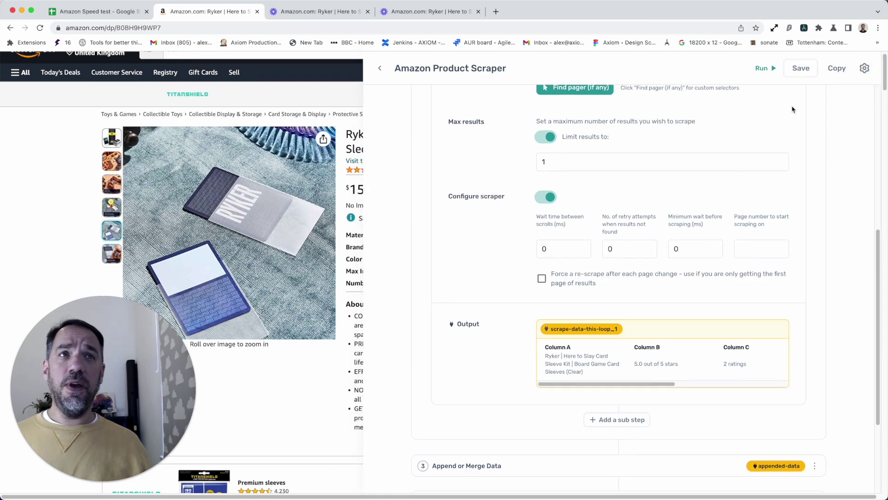
{"action": "left_click", "coordinate": [865, 68]}
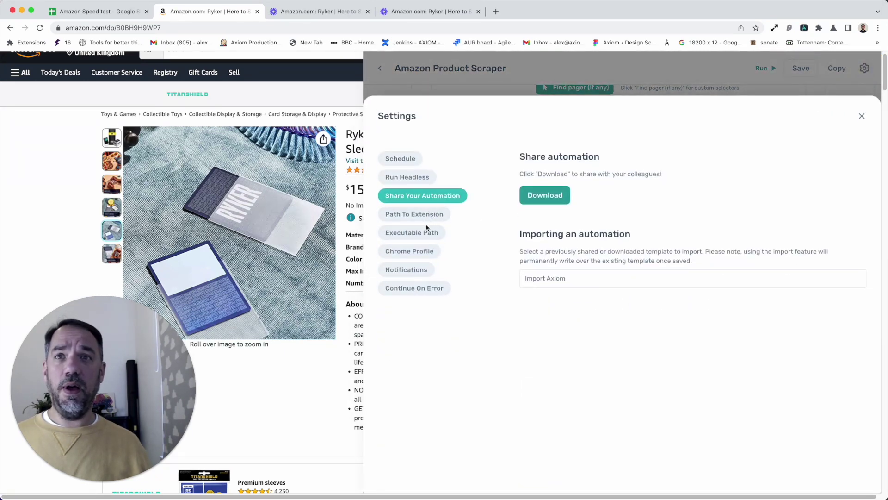
{"action": "left_click", "coordinate": [434, 290]}
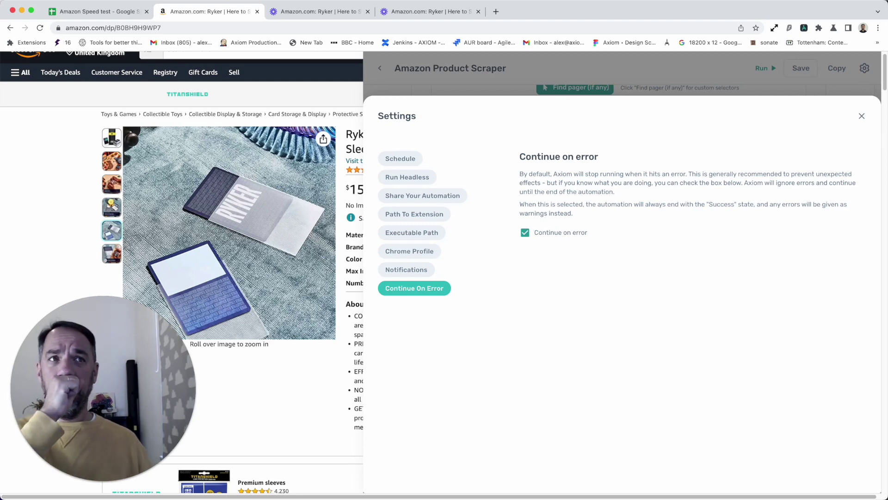
{"action": "left_click", "coordinate": [863, 114]}
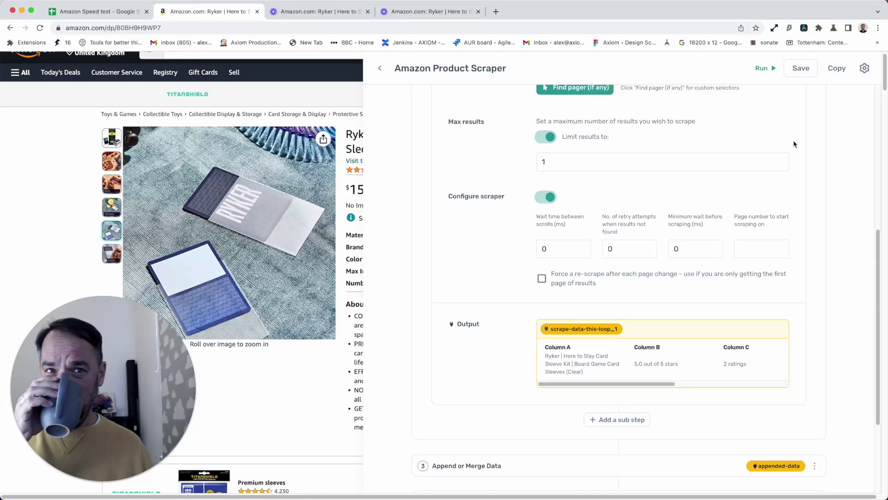
{"action": "scroll", "coordinate": [707, 226], "scroll_direction": "down", "scroll_amount": 3}
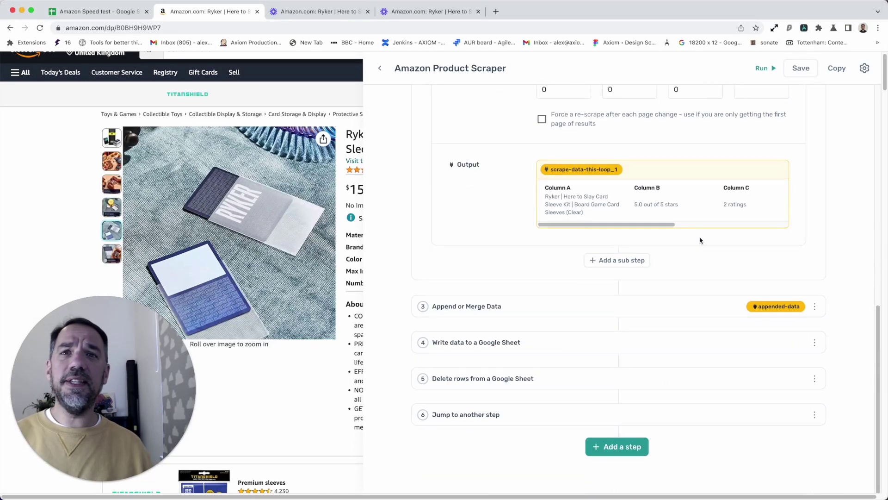
{"action": "scroll", "coordinate": [700, 241], "scroll_direction": "down", "scroll_amount": 2}
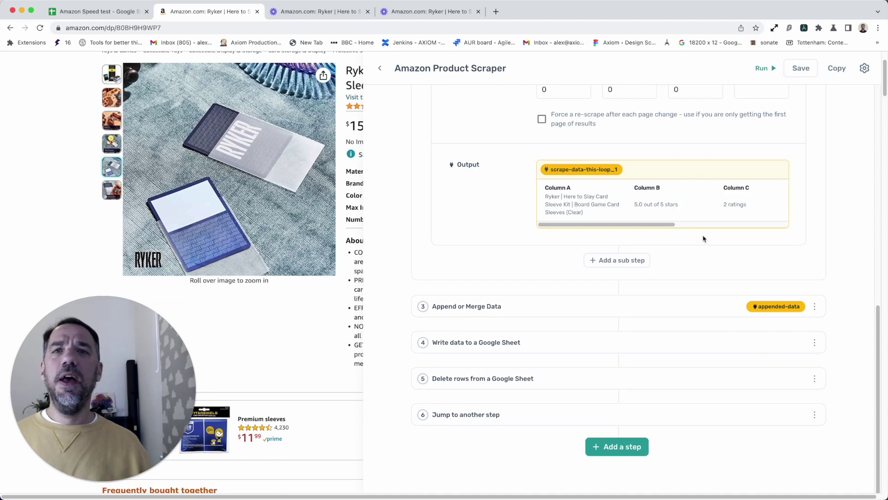
{"action": "scroll", "coordinate": [485, 306], "scroll_direction": "up", "scroll_amount": 15}
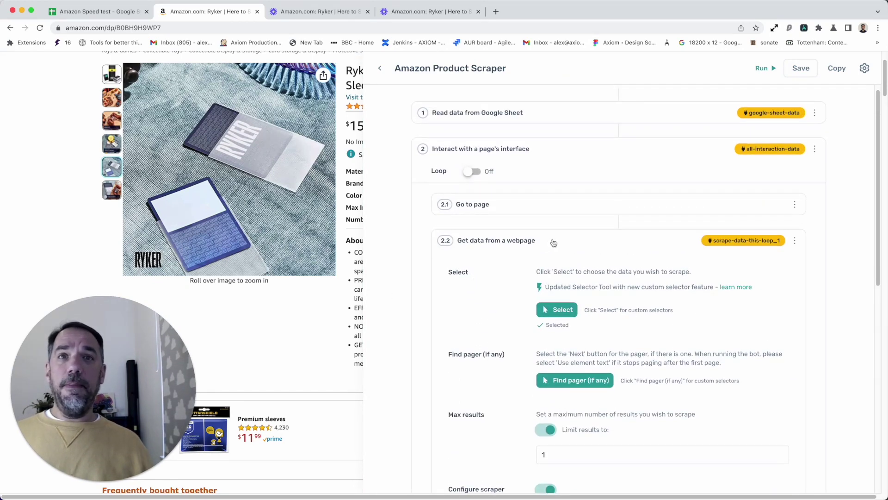
{"action": "left_click", "coordinate": [551, 237]}
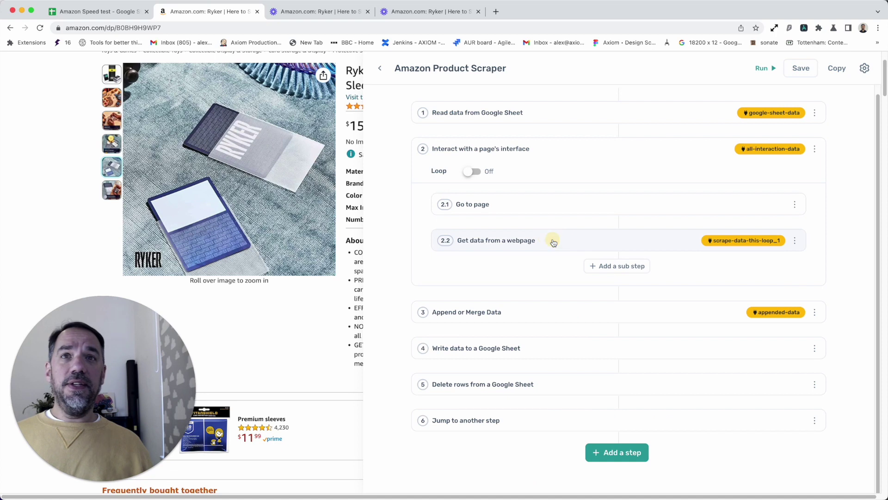
{"action": "left_click", "coordinate": [480, 174]}
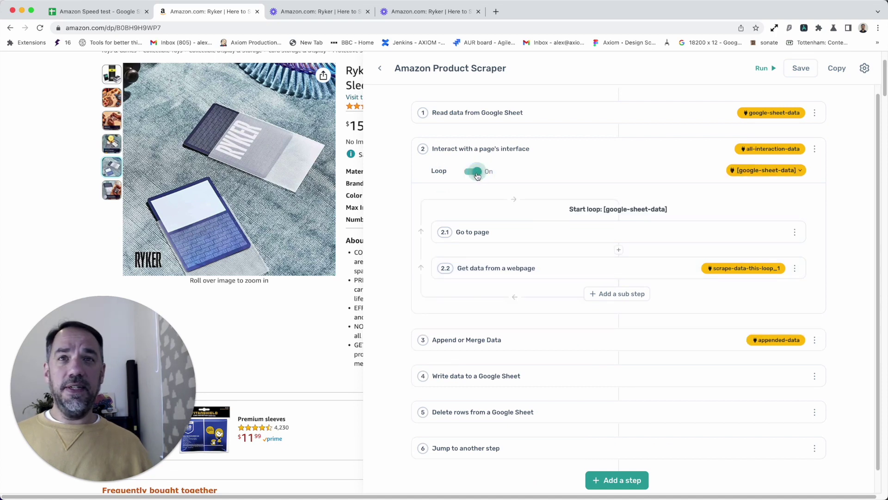
{"action": "left_click", "coordinate": [477, 175]}
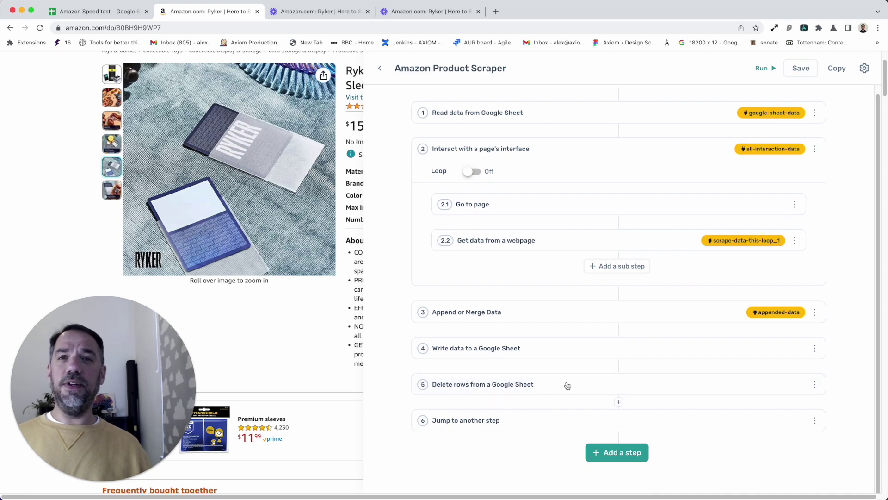
{"action": "left_click", "coordinate": [545, 387]}
{"action": "scroll", "coordinate": [545, 460], "scroll_direction": "down", "scroll_amount": 5}
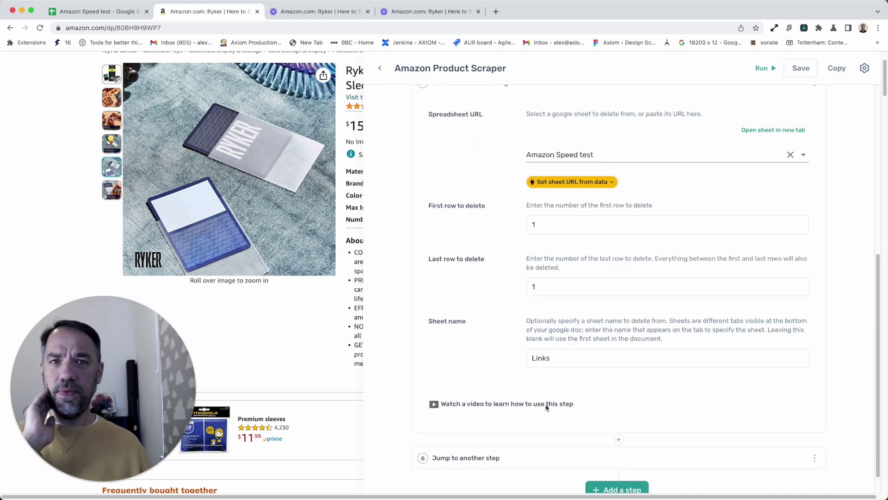
{"action": "scroll", "coordinate": [532, 283], "scroll_direction": "up", "scroll_amount": 5}
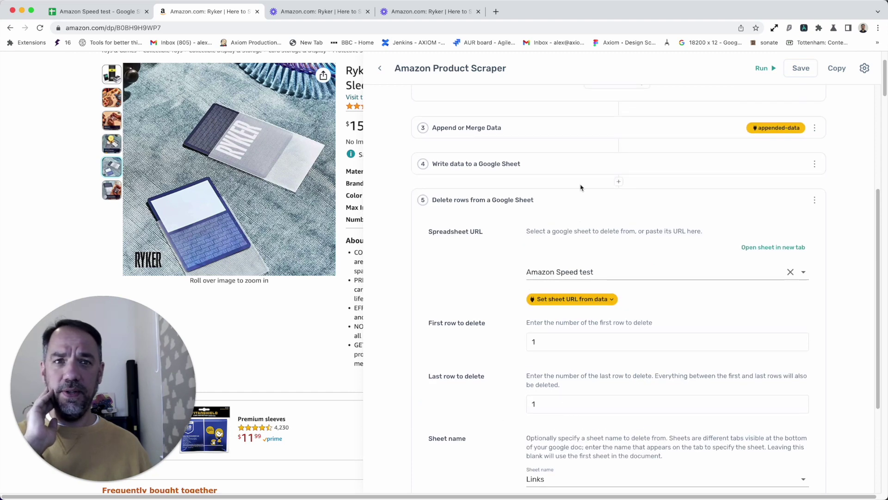
{"action": "left_click", "coordinate": [573, 204]}
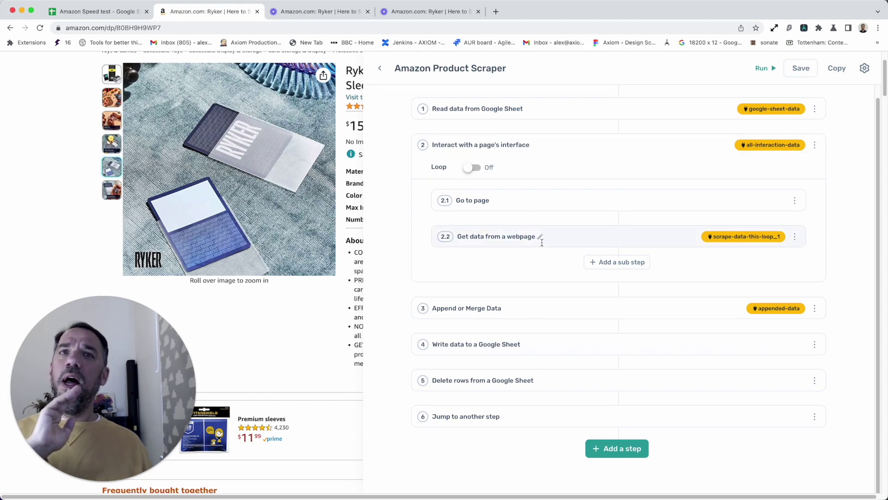
- Expand step 2.2 and begin editing its scroll wait and minimum wait values
{"action": "left_click", "coordinate": [561, 238]}
{"action": "scroll", "coordinate": [481, 391], "scroll_direction": "down", "scroll_amount": 3}
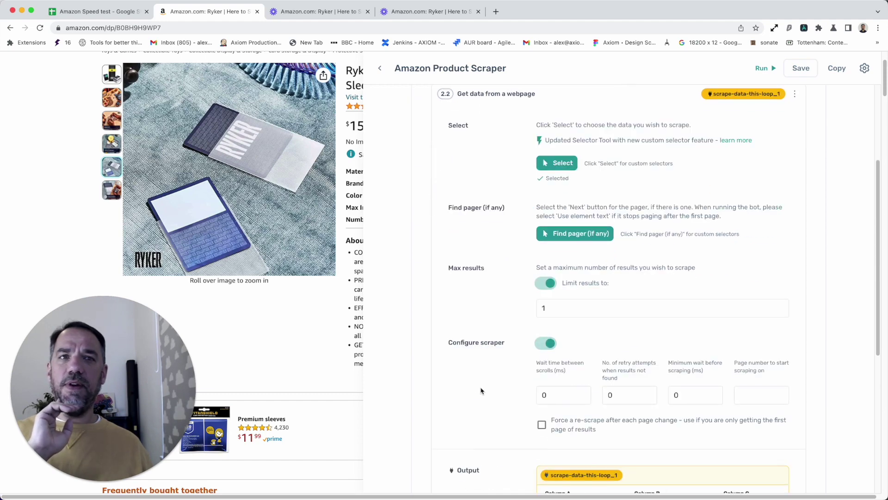
{"action": "scroll", "coordinate": [481, 391], "scroll_direction": "down", "scroll_amount": 3}
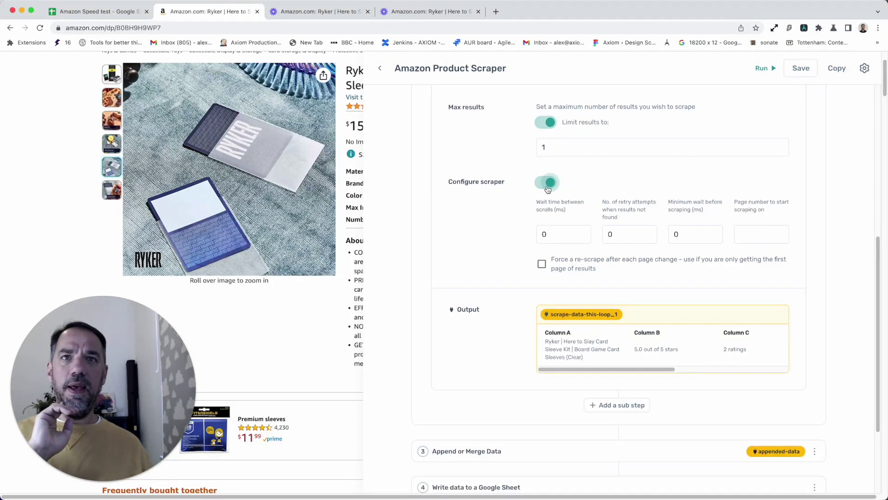
{"action": "double_click", "coordinate": [552, 231]}
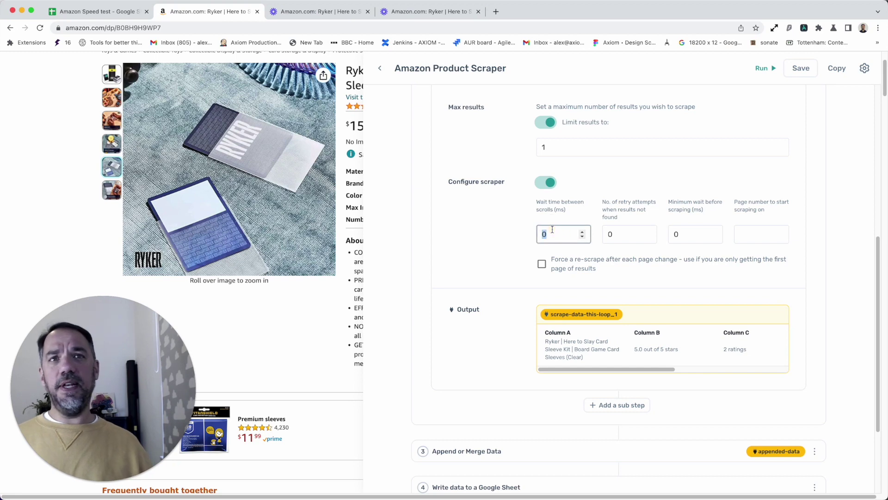
{"action": "type", "text": "1000"}
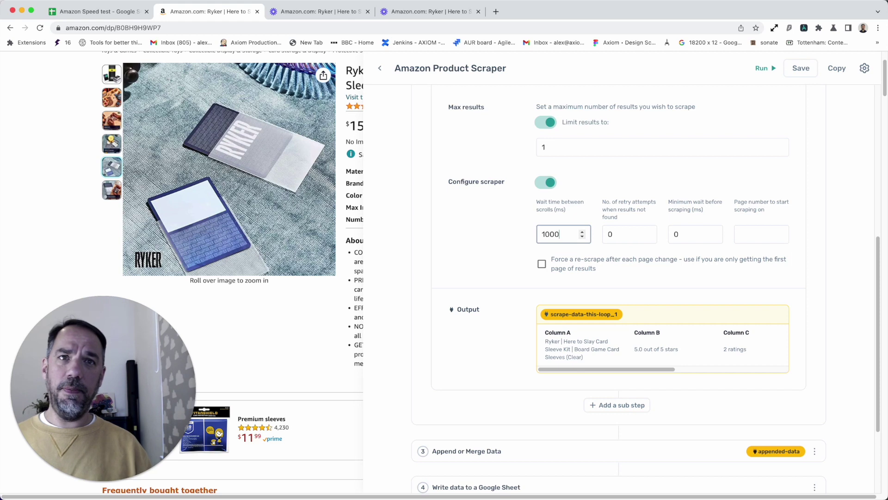
{"action": "key", "text": "Tab"}
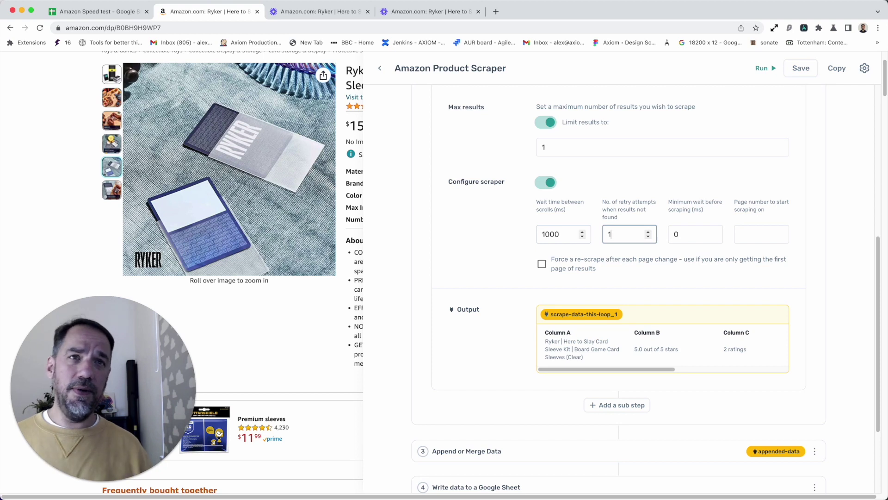
{"action": "left_click", "coordinate": [675, 233]}
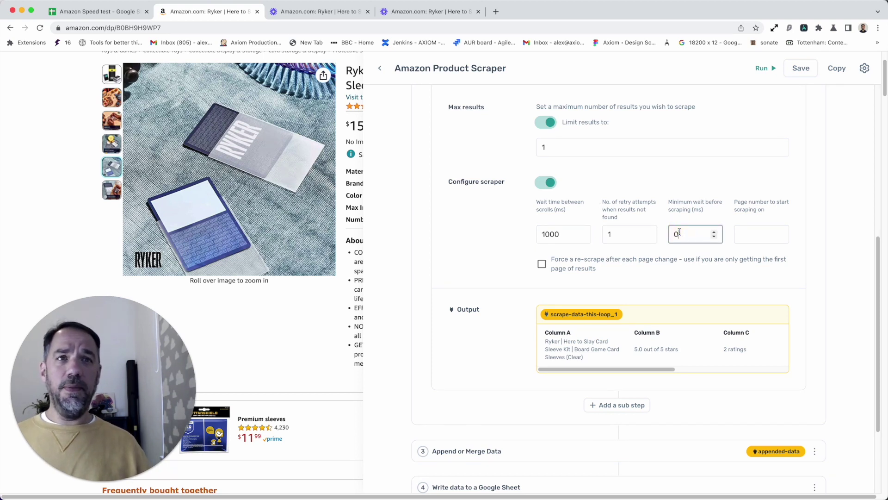
{"action": "double_click", "coordinate": [678, 232]}
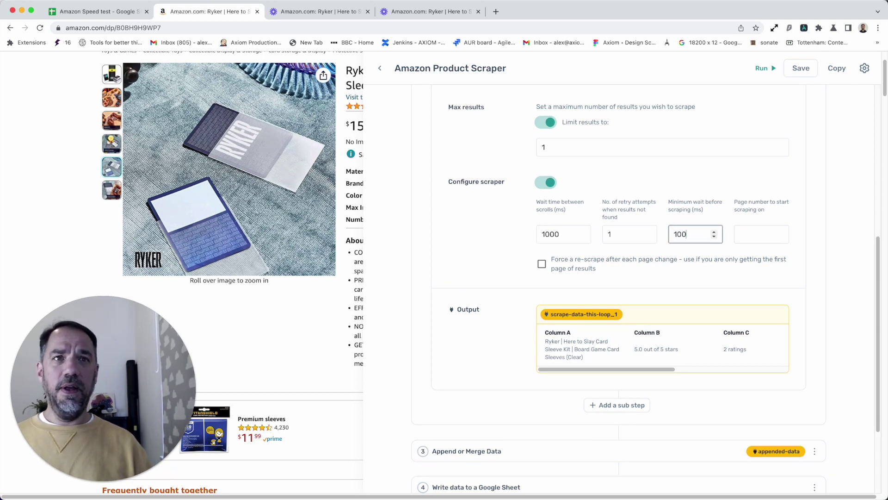
- Set wait between scrolls to 5000 ms, retry attempts to 2, and clear minimum wait
{"action": "left_click", "coordinate": [517, 233]}
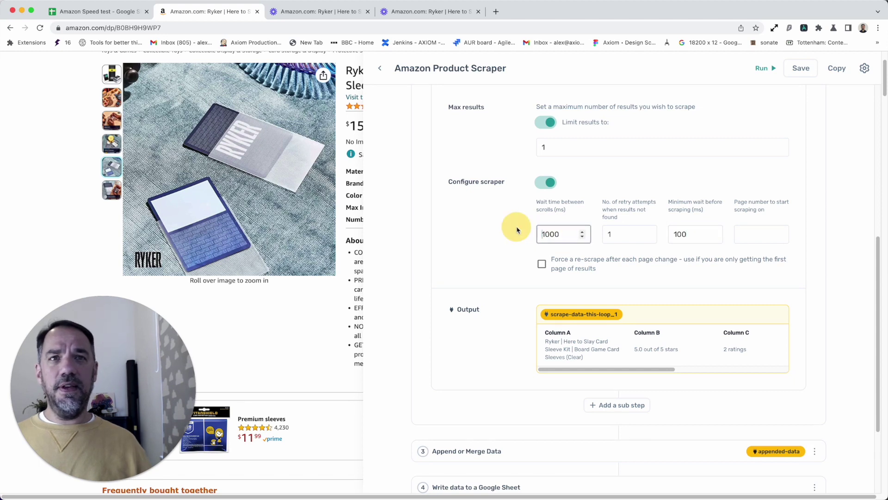
{"action": "double_click", "coordinate": [561, 233]}
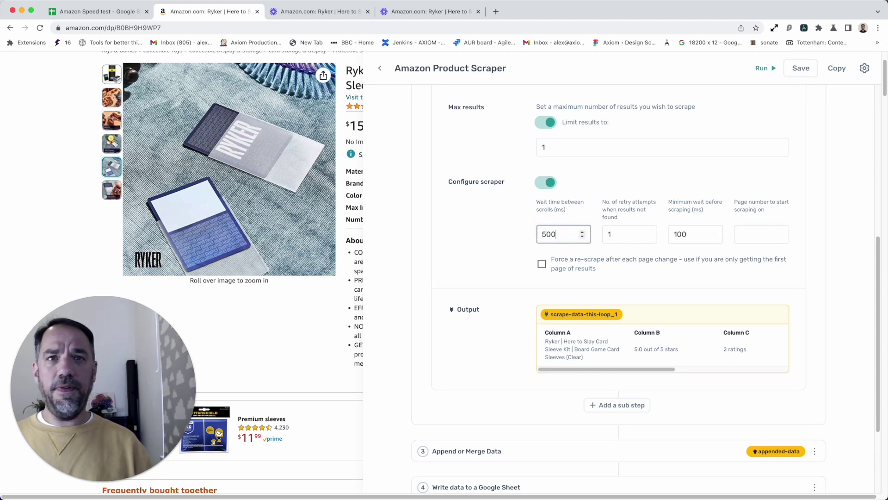
{"action": "key", "text": "Tab"}
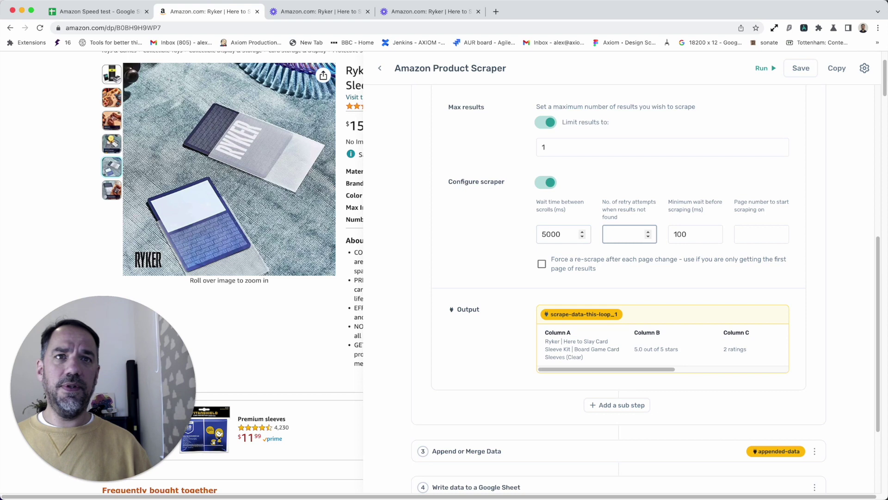
{"action": "type", "text": "2"}
{"action": "key", "text": "Tab"}
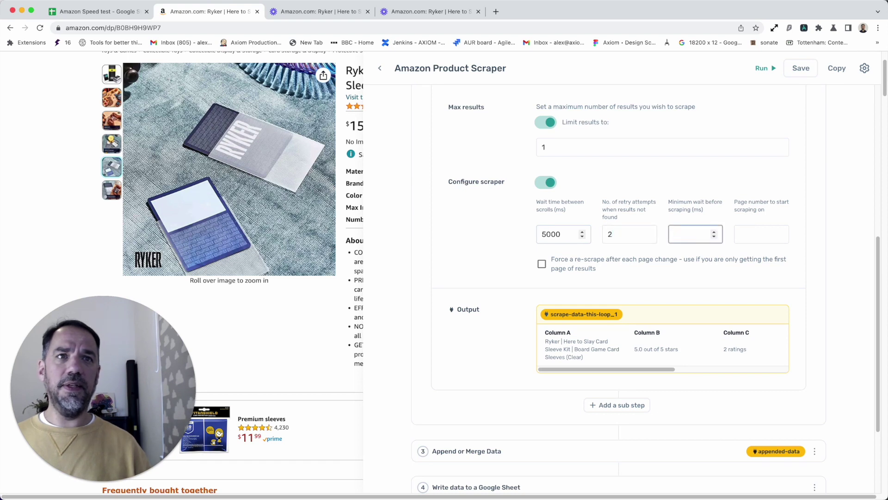
{"action": "left_click", "coordinate": [467, 230]}
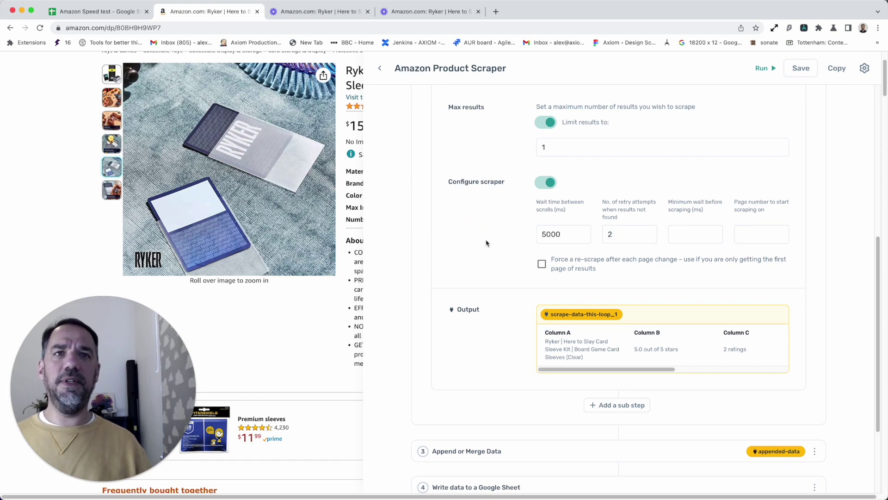
{"action": "scroll", "coordinate": [494, 272], "scroll_direction": "up", "scroll_amount": 7}
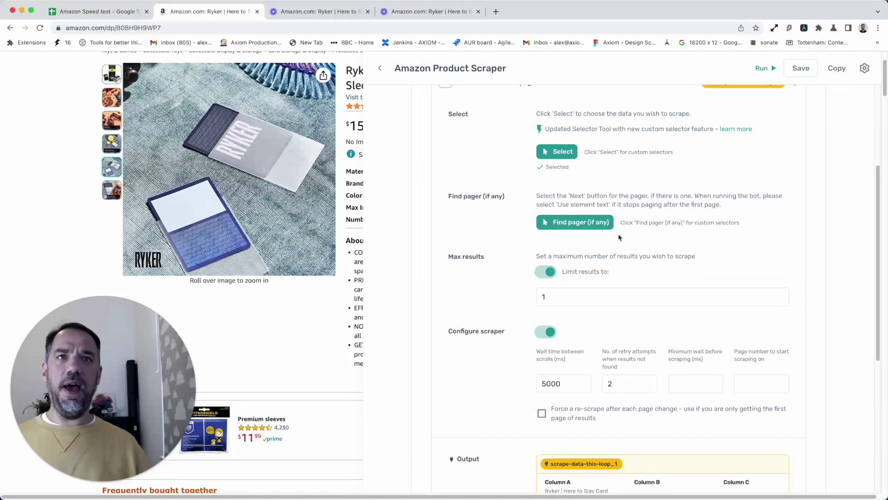
{"action": "scroll", "coordinate": [599, 251], "scroll_direction": "down", "scroll_amount": 6}
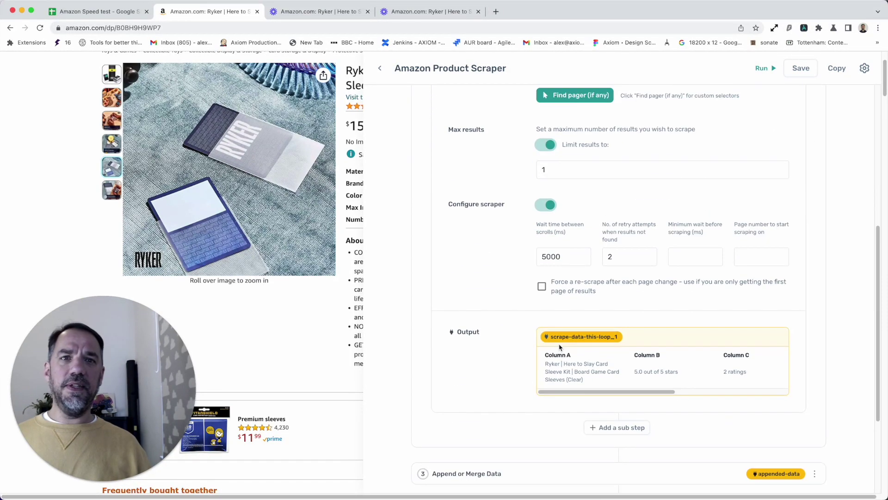
{"action": "scroll", "coordinate": [567, 328], "scroll_direction": "up", "scroll_amount": 1}
{"action": "scroll", "coordinate": [567, 327], "scroll_direction": "up", "scroll_amount": 1}
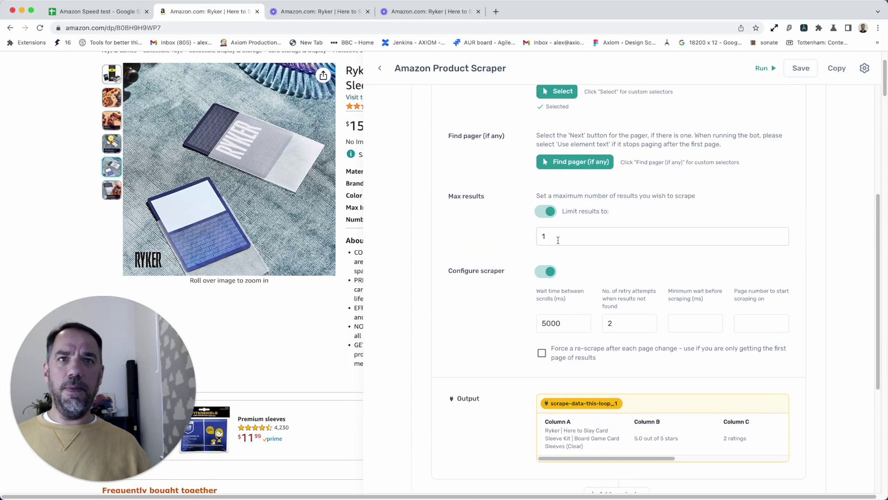
{"action": "scroll", "coordinate": [582, 165], "scroll_direction": "up", "scroll_amount": 2}
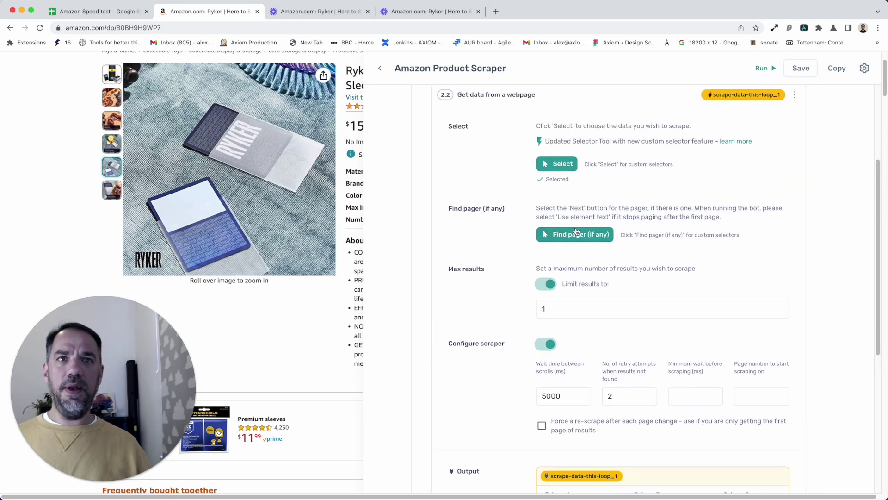
- In the data picker, delete the empty column E, leaving columns A to D
{"action": "left_click", "coordinate": [556, 165]}
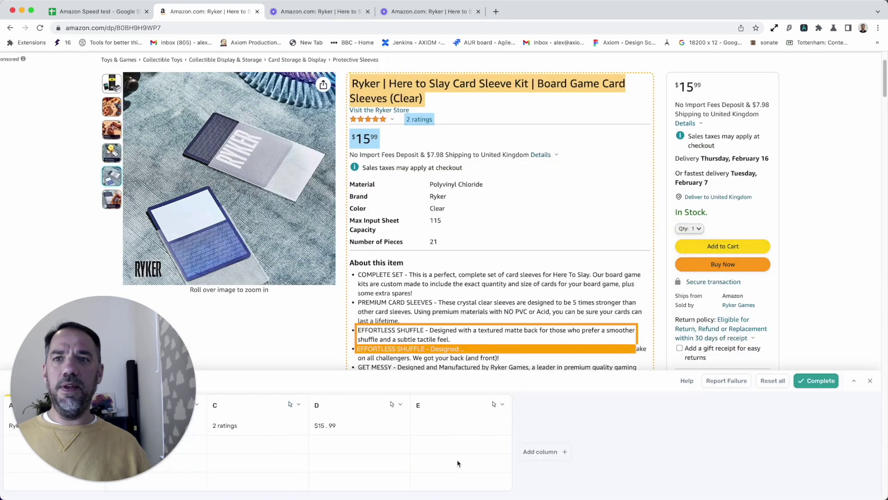
{"action": "left_click_drag", "start_coordinate": [168, 416], "coordinate": [180, 304]}
{"action": "left_click", "coordinate": [497, 405]}
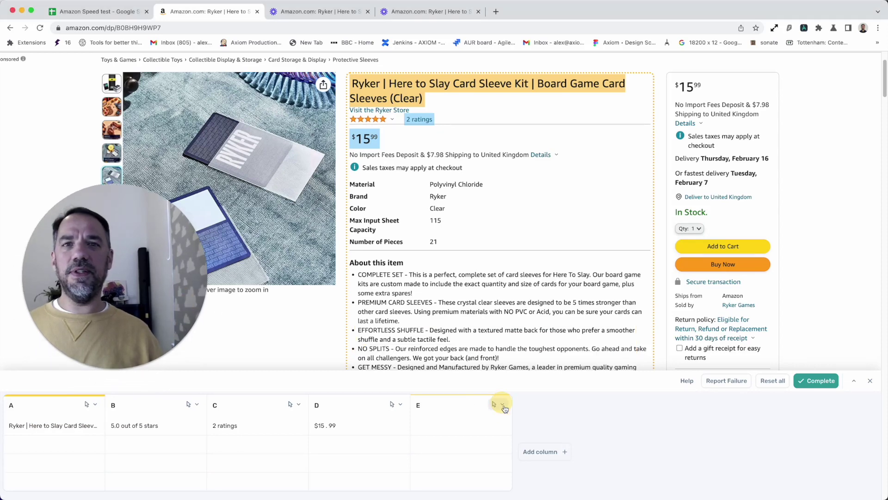
{"action": "left_click", "coordinate": [504, 407]}
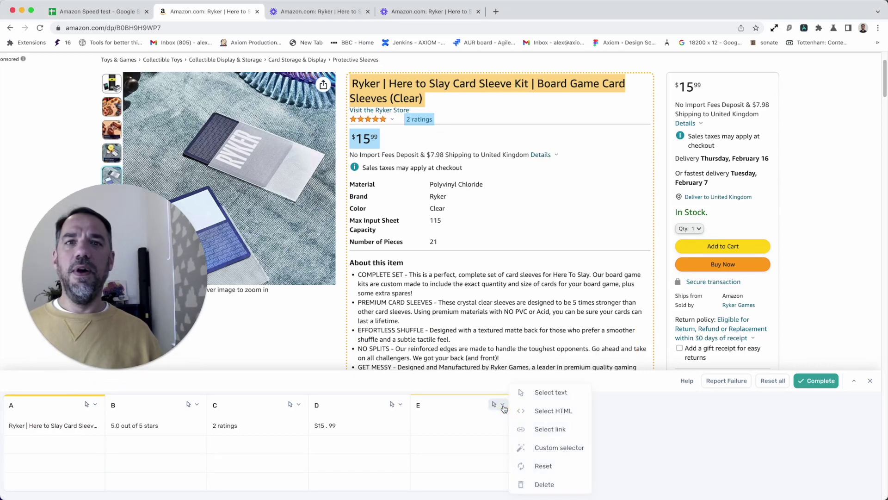
{"action": "left_click", "coordinate": [540, 483]}
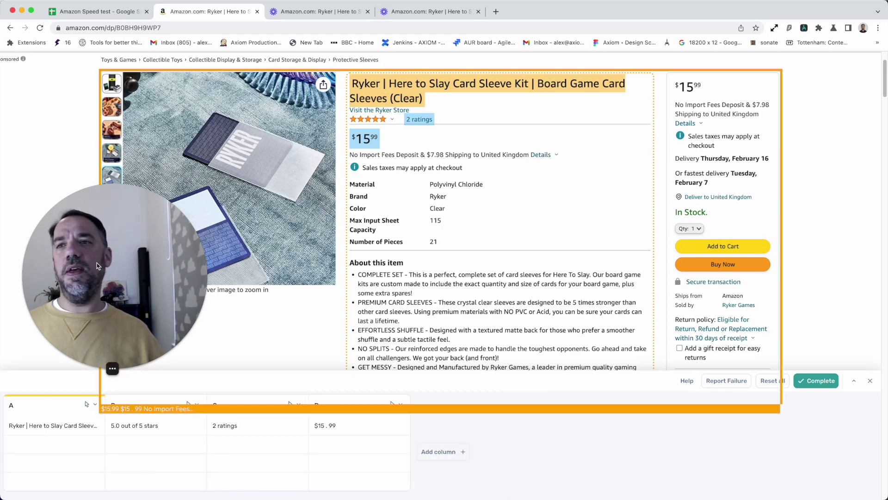
{"action": "left_click", "coordinate": [833, 396]}
- Close the data picker to return to the Get data from a webpage settings
{"action": "left_click", "coordinate": [870, 381]}
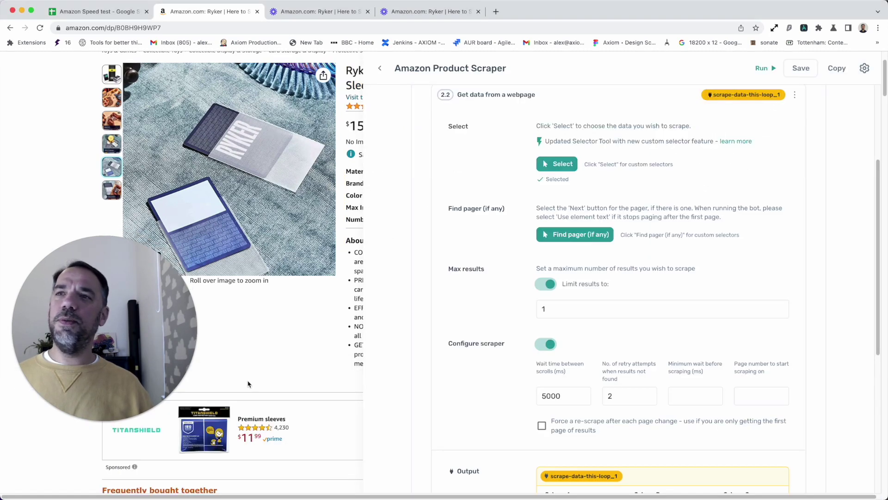